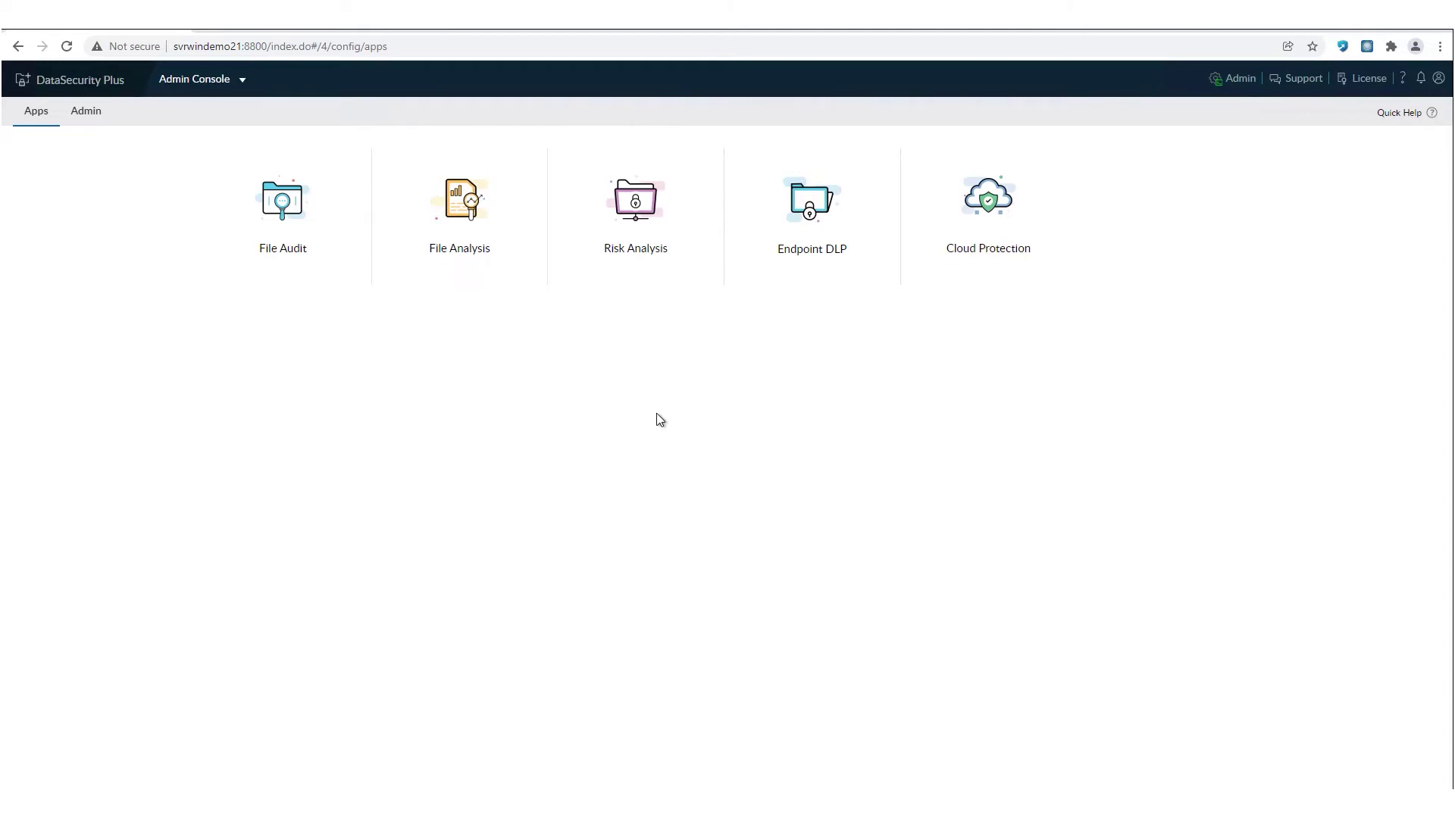
- Open Endpoint DLP and review the FIM Report's Profile choices without changing them
{"action": "mouse_move", "coordinate": [932, 240]}
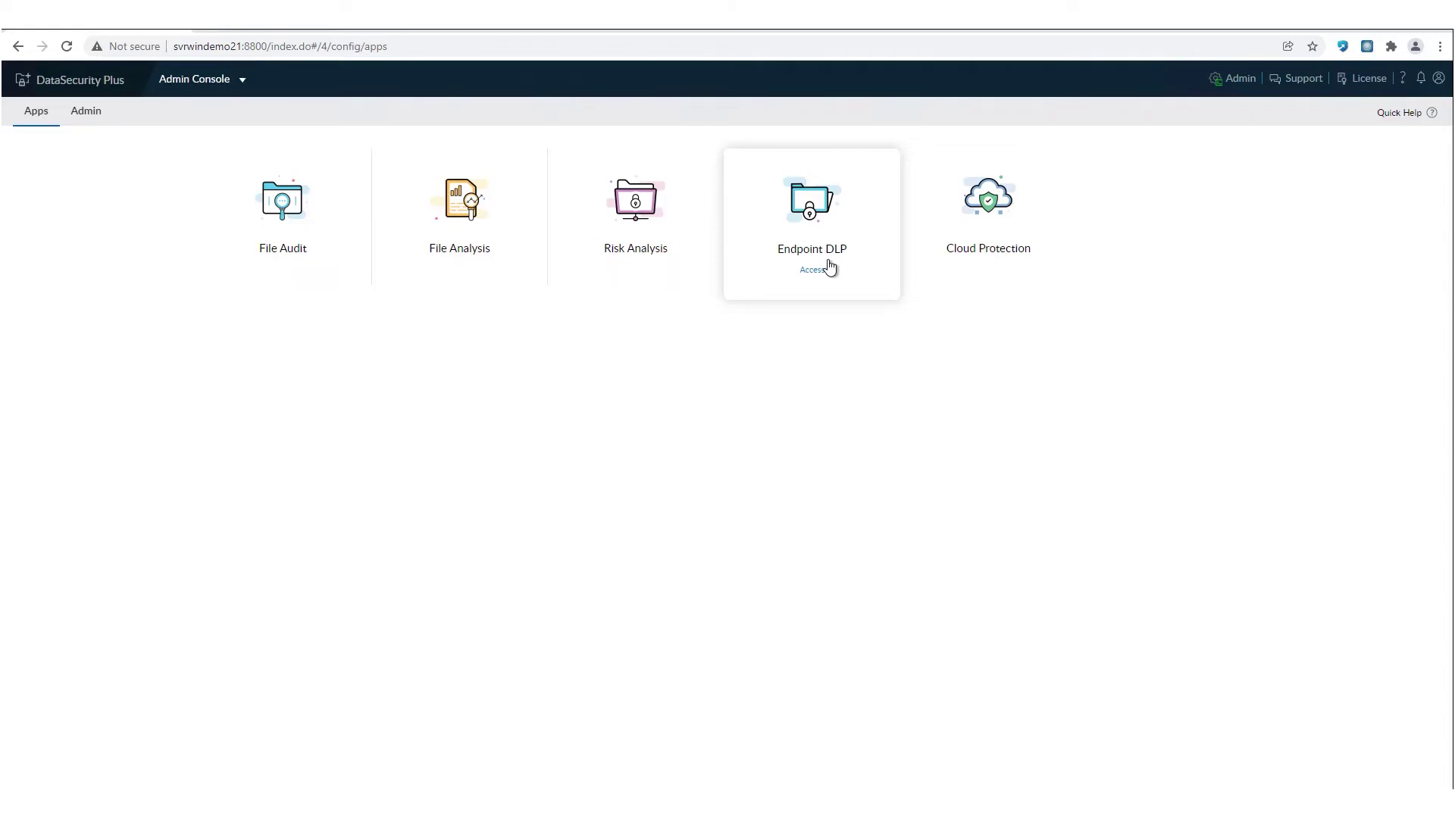
{"action": "left_click", "coordinate": [809, 201]}
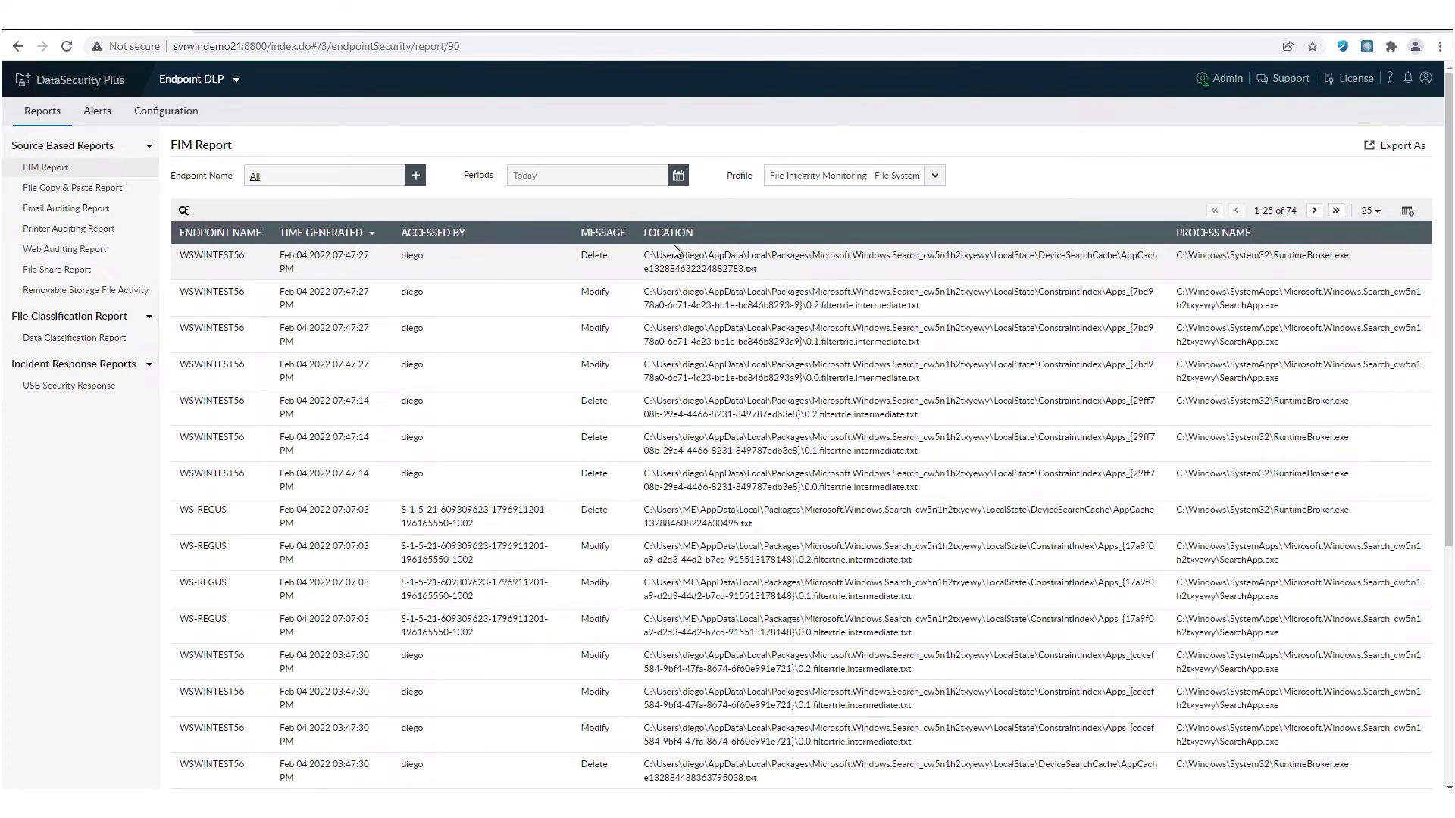
{"action": "triple_click", "coordinate": [857, 186]}
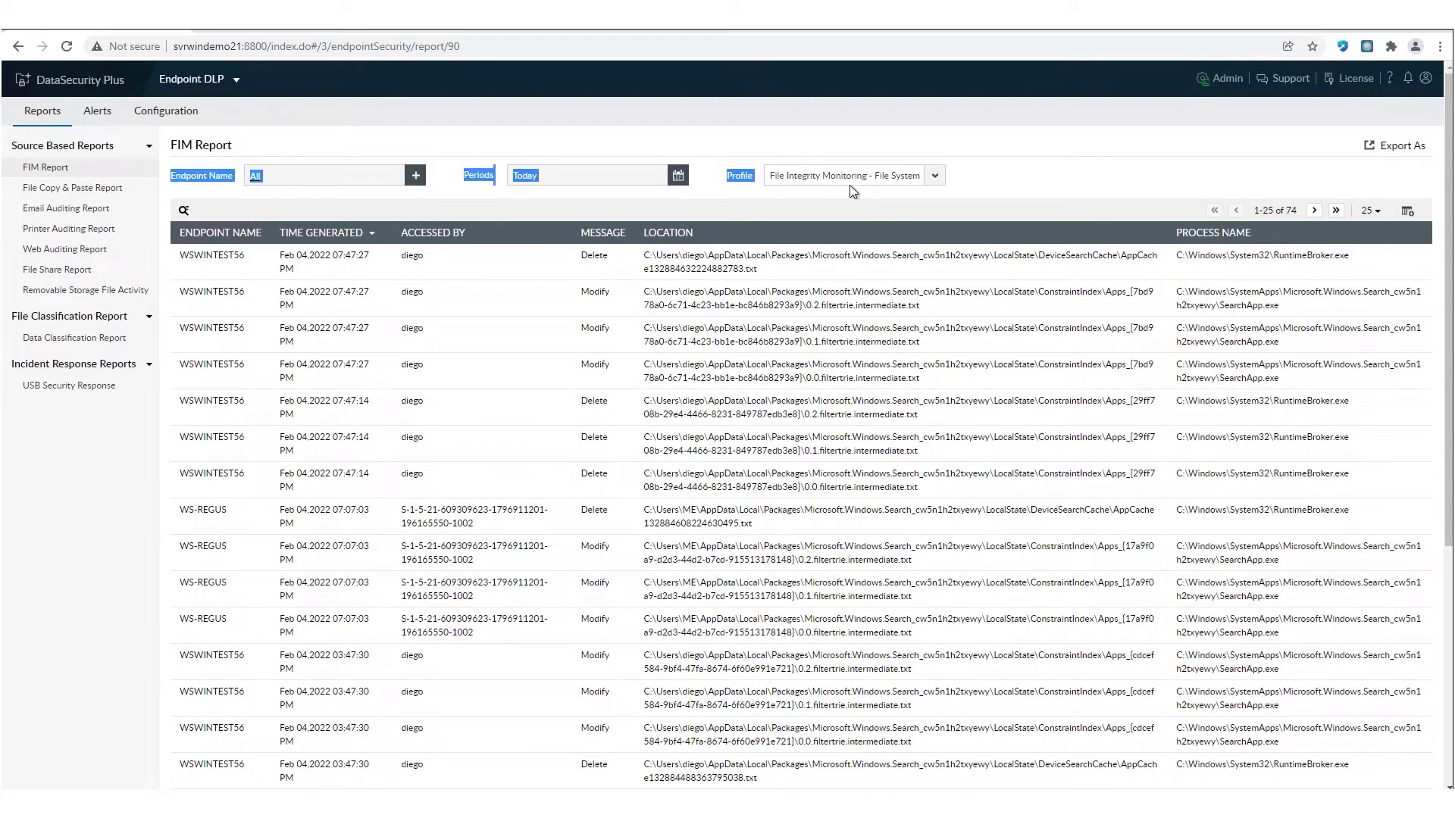
{"action": "left_click", "coordinate": [847, 182]}
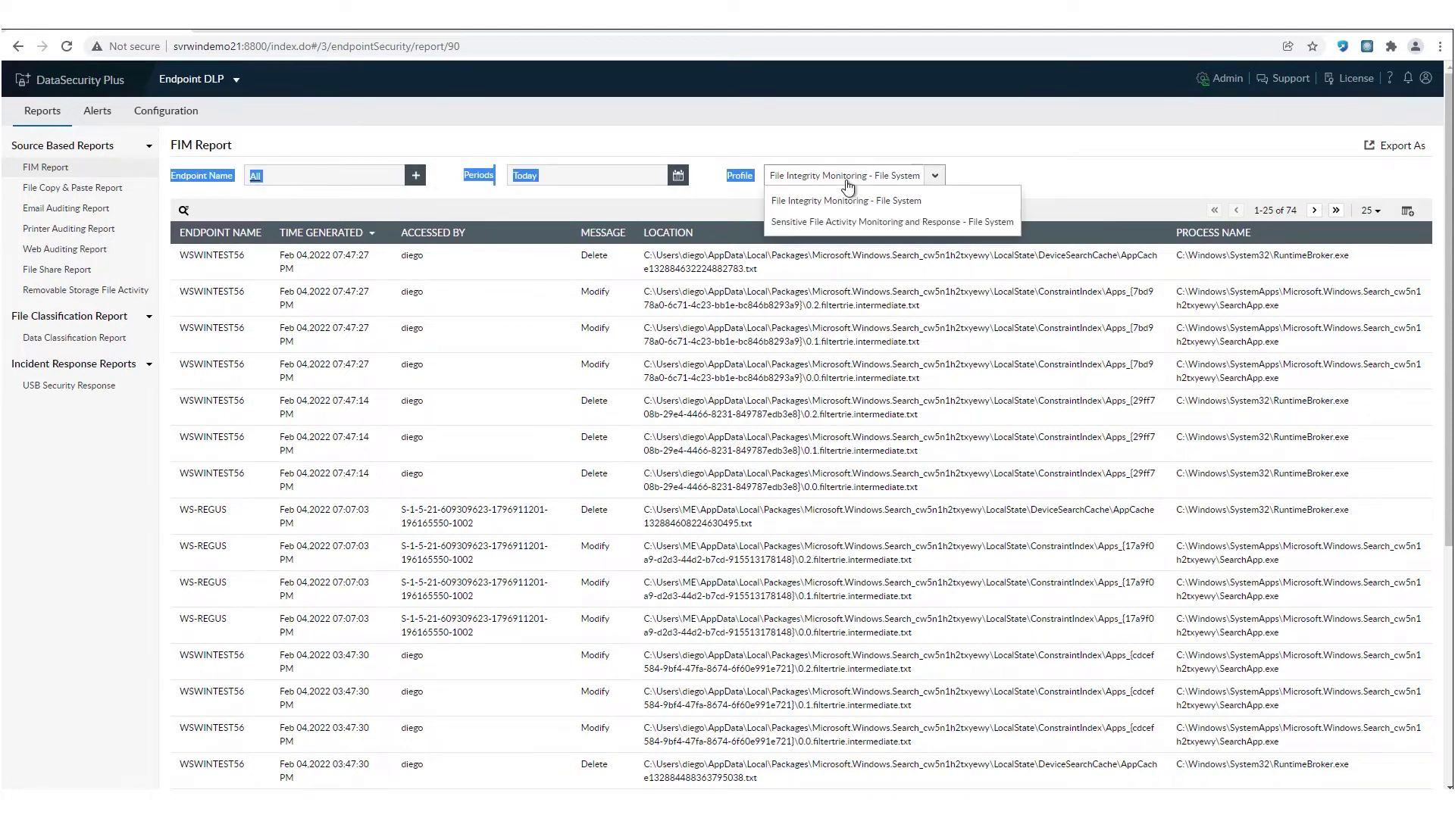
{"action": "left_click", "coordinate": [975, 161]}
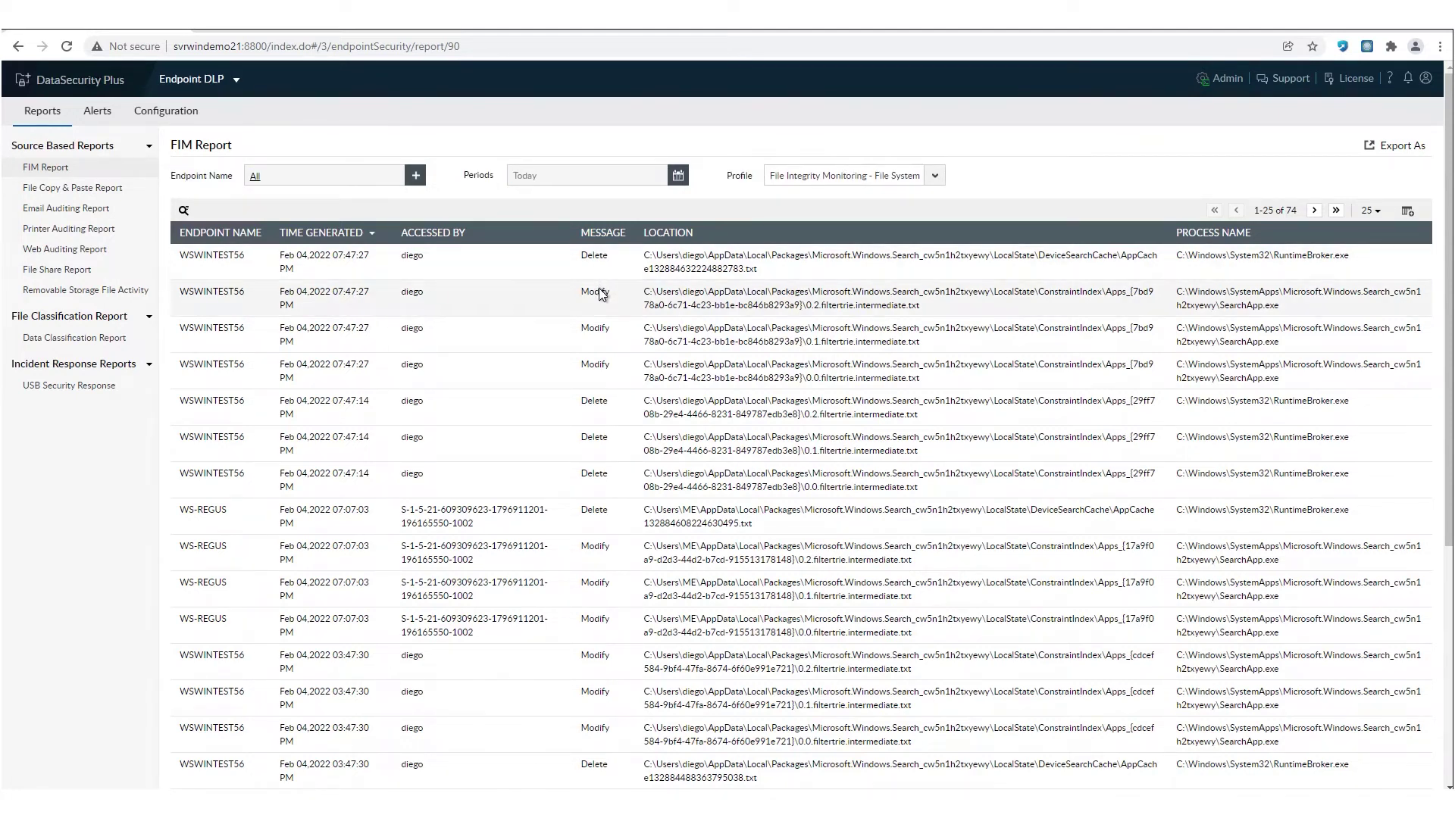
- Switch to the File Copy & Paste Report showing today's five paste events
{"action": "scroll", "coordinate": [588, 385], "scroll_direction": "down", "scroll_amount": 4}
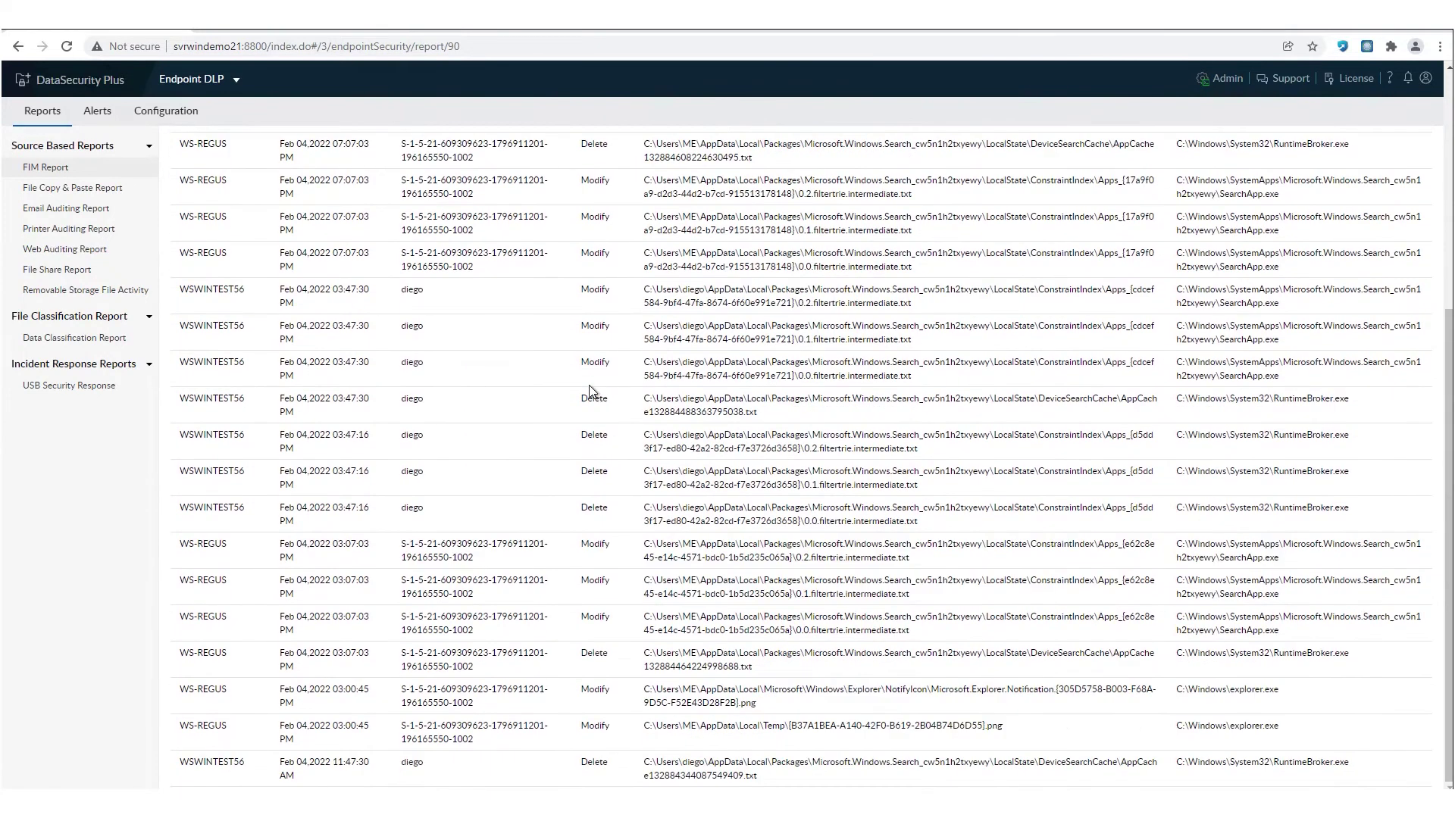
{"action": "scroll", "coordinate": [233, 293], "scroll_direction": "up", "scroll_amount": 5}
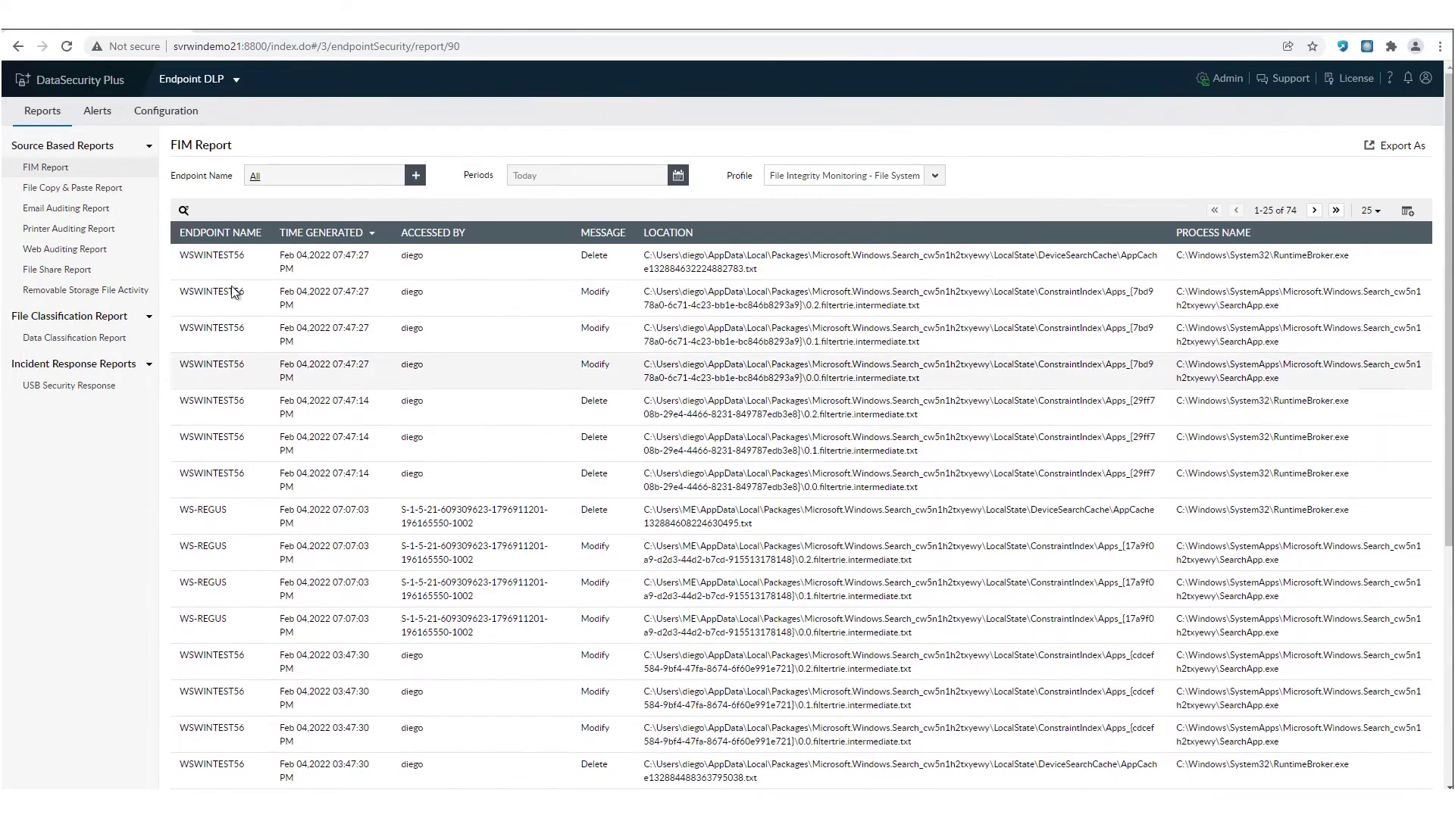
{"action": "left_click", "coordinate": [50, 189]}
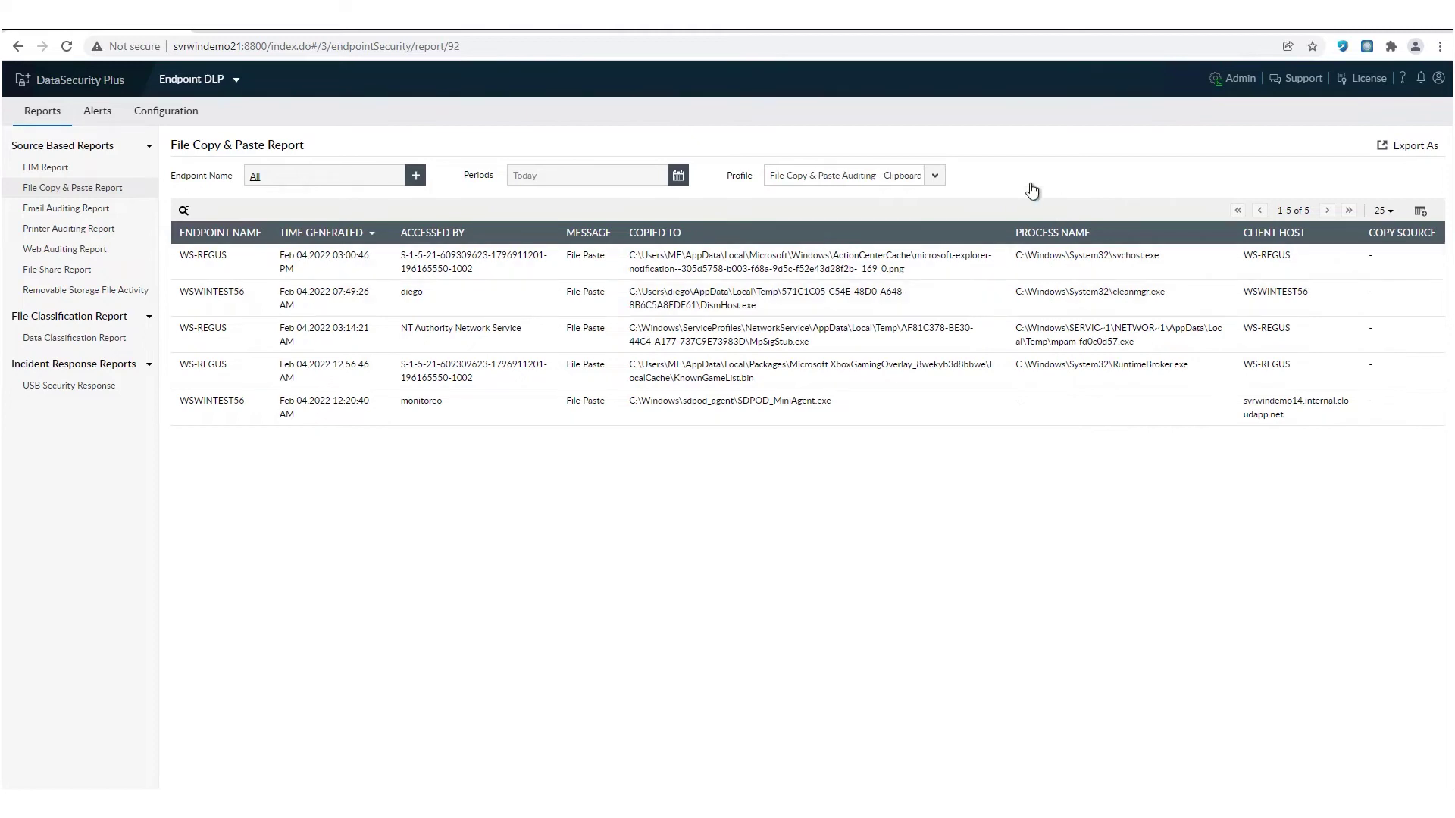
- Filter the report to File Copy Auditing - Clipboard for Last 7 Days, then view configured workstations
{"action": "left_click", "coordinate": [858, 182]}
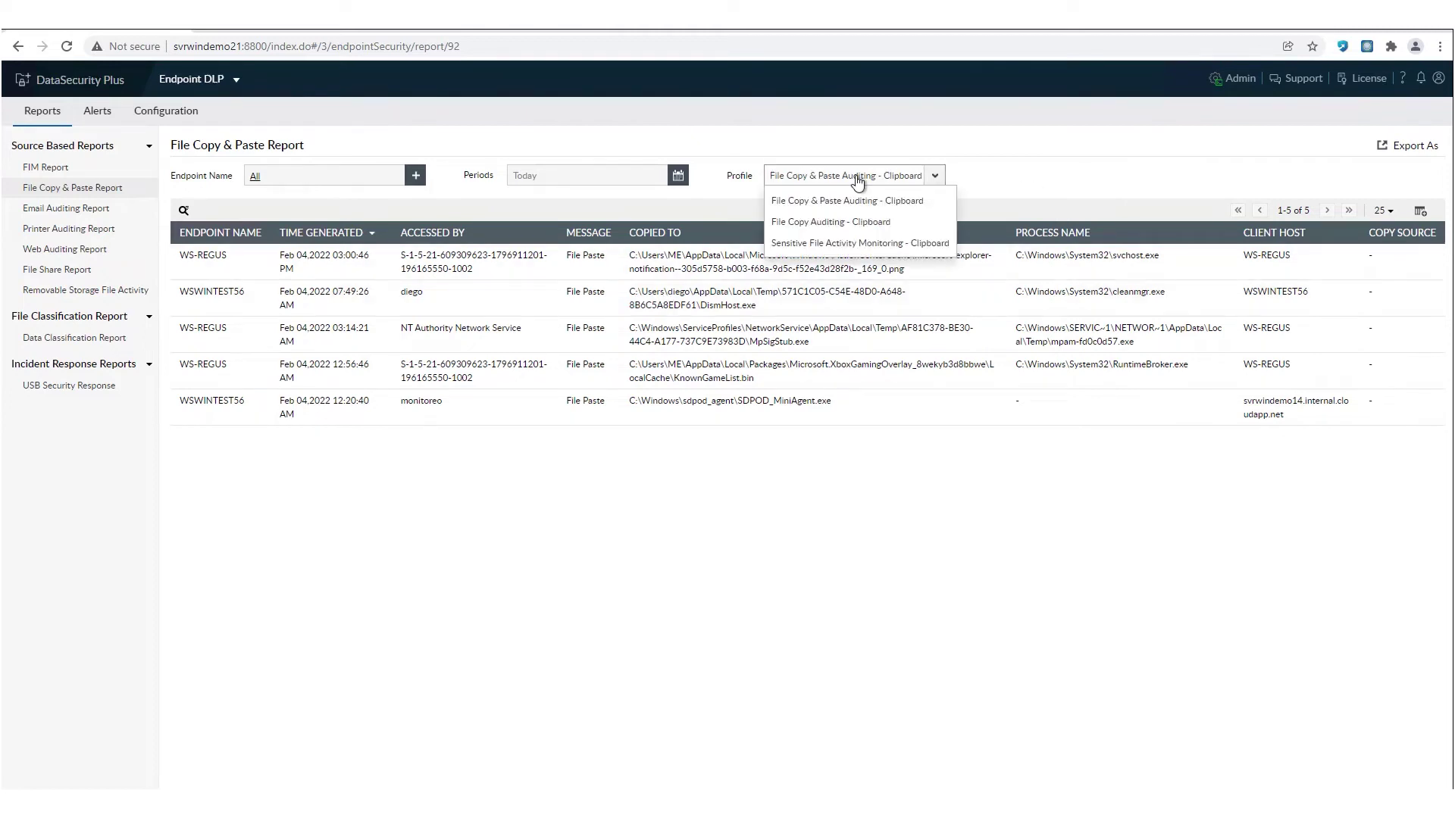
{"action": "left_click", "coordinate": [838, 222]}
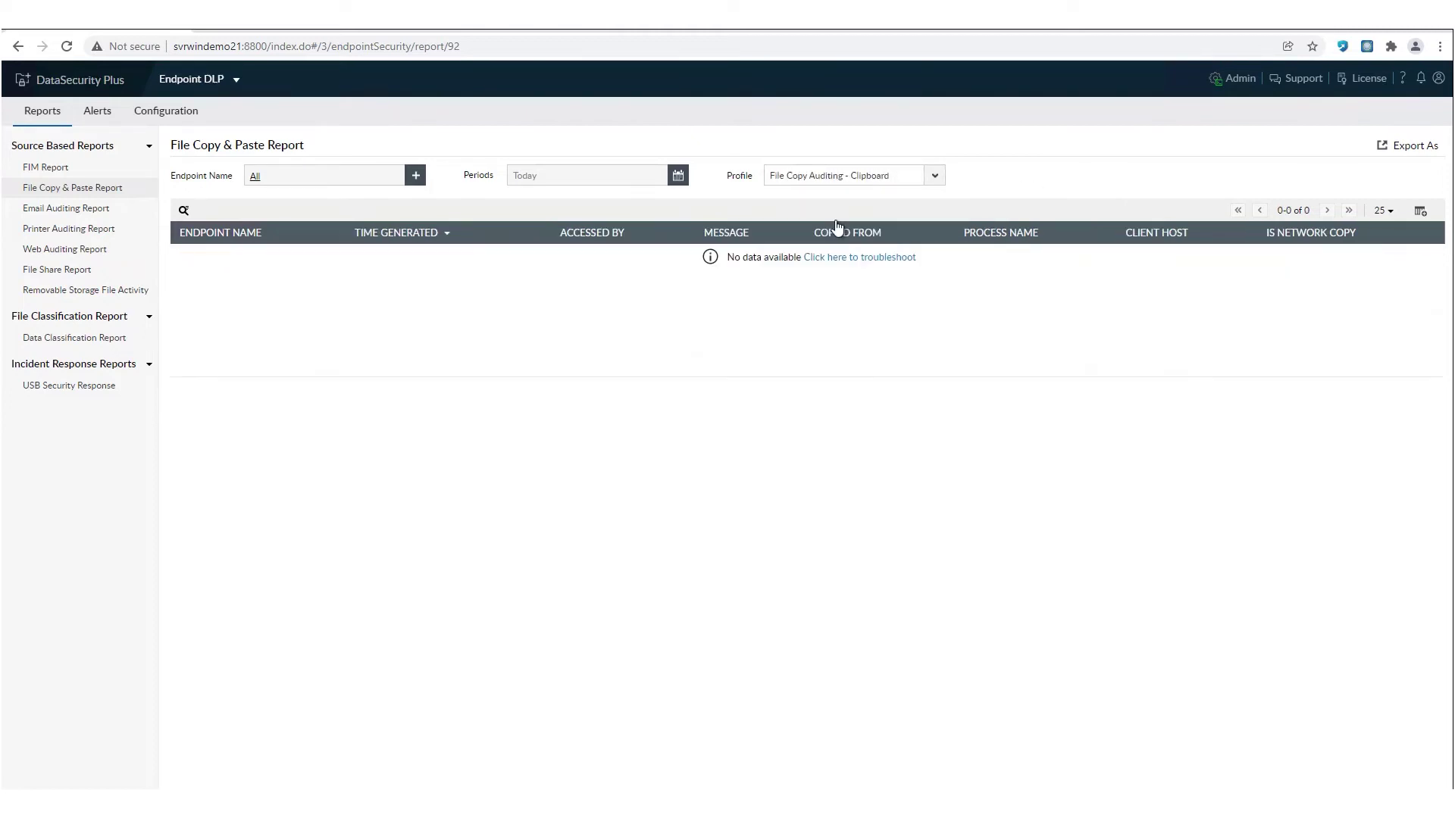
{"action": "left_click", "coordinate": [582, 178]}
{"action": "left_click", "coordinate": [550, 218]}
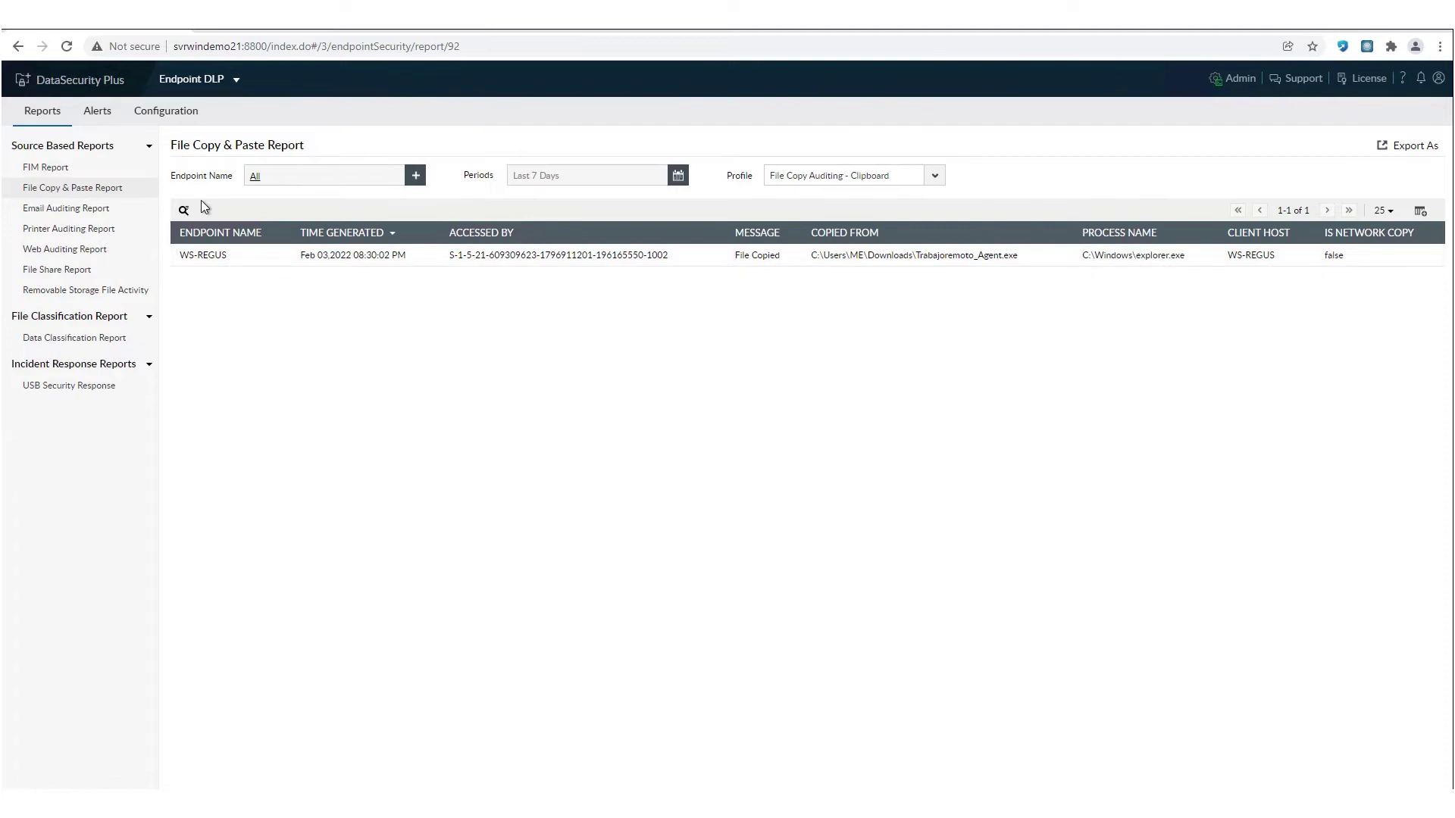
{"action": "left_click", "coordinate": [164, 125]}
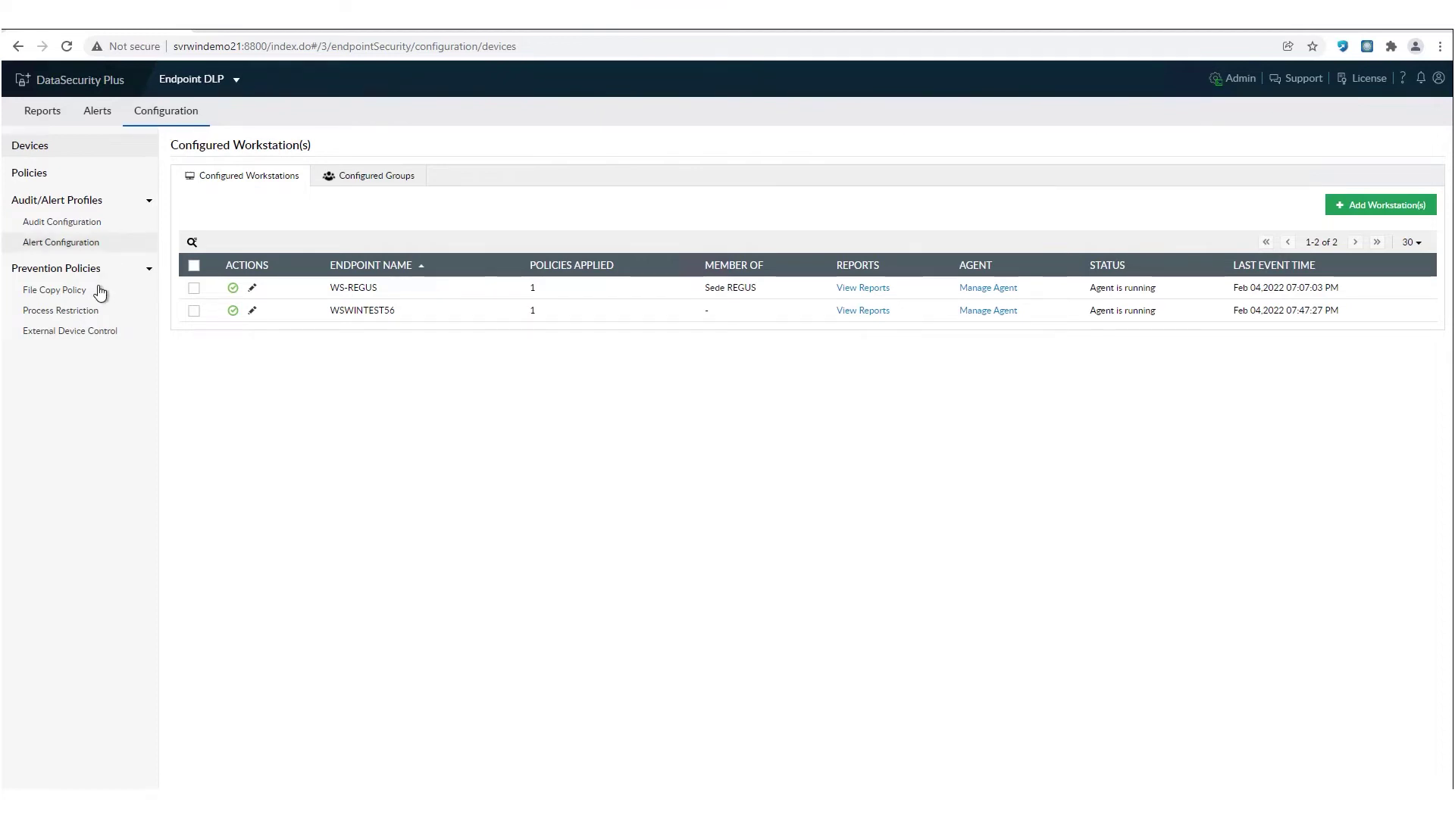
- Review the Prohibido Copiar copy policy's Local Copy block message, then go to Process Restriction
{"action": "left_click", "coordinate": [52, 296]}
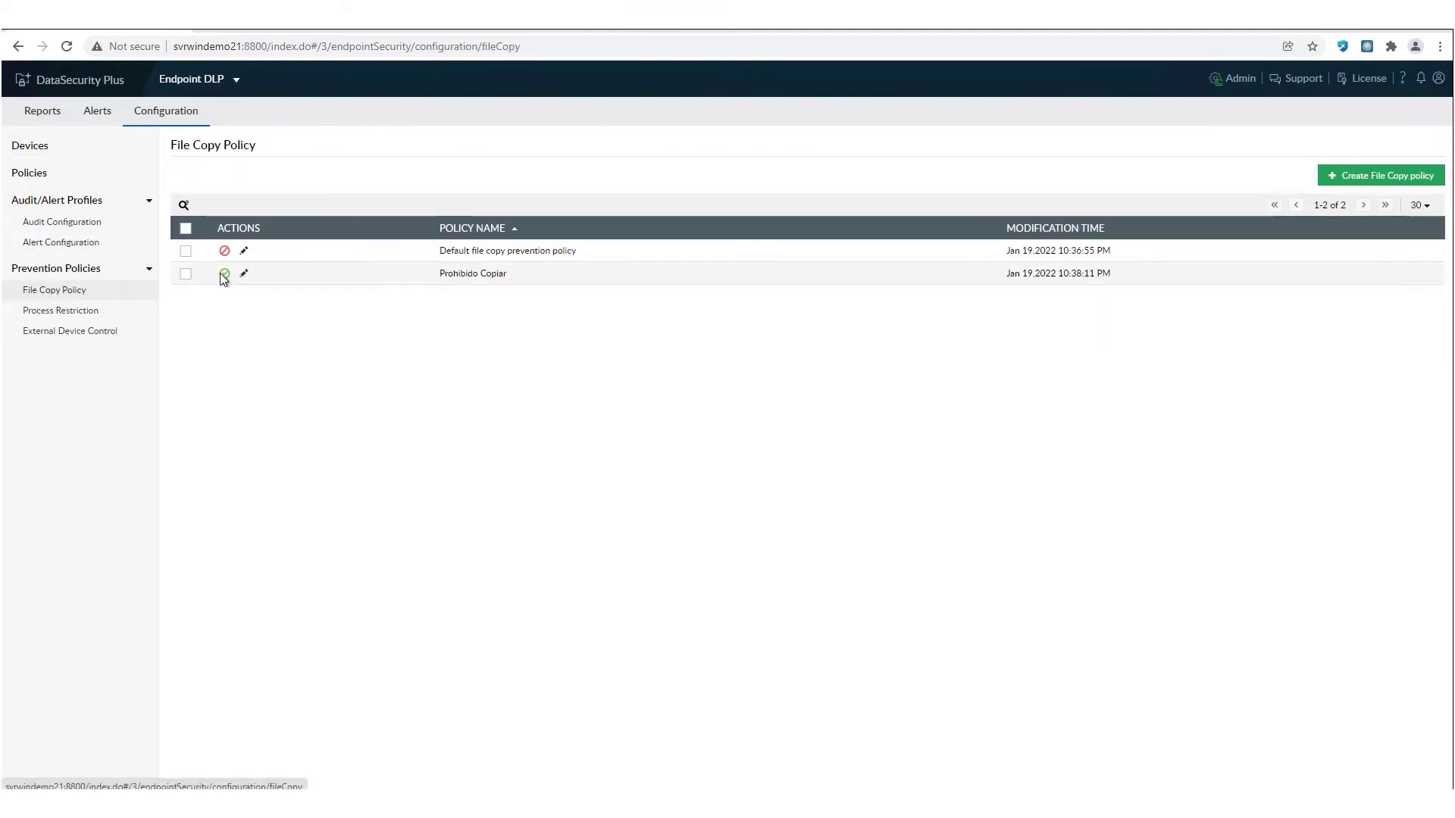
{"action": "left_click", "coordinate": [244, 274]}
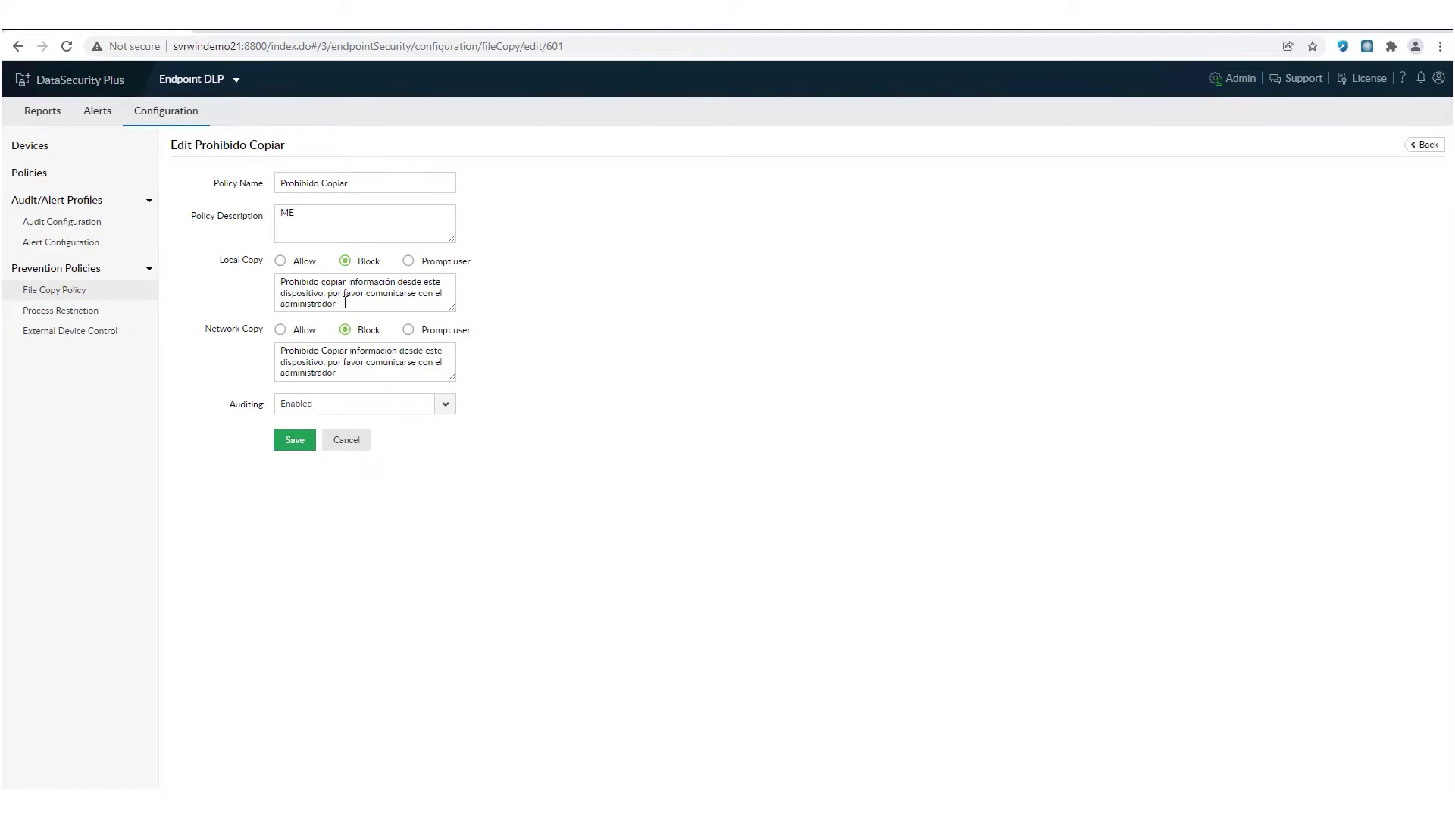
{"action": "left_click_drag", "start_coordinate": [333, 303], "coordinate": [282, 284]}
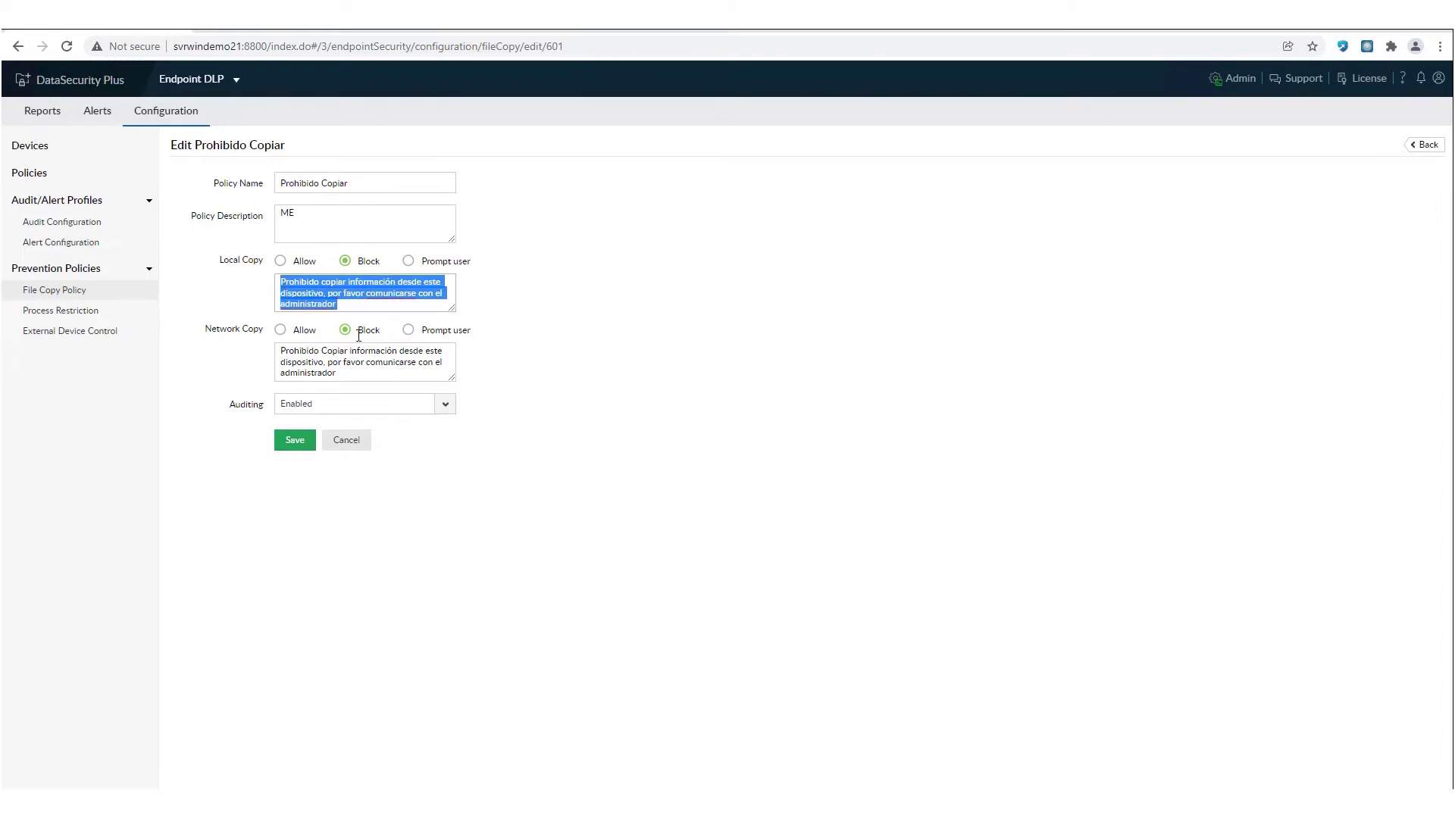
{"action": "left_click", "coordinate": [589, 360]}
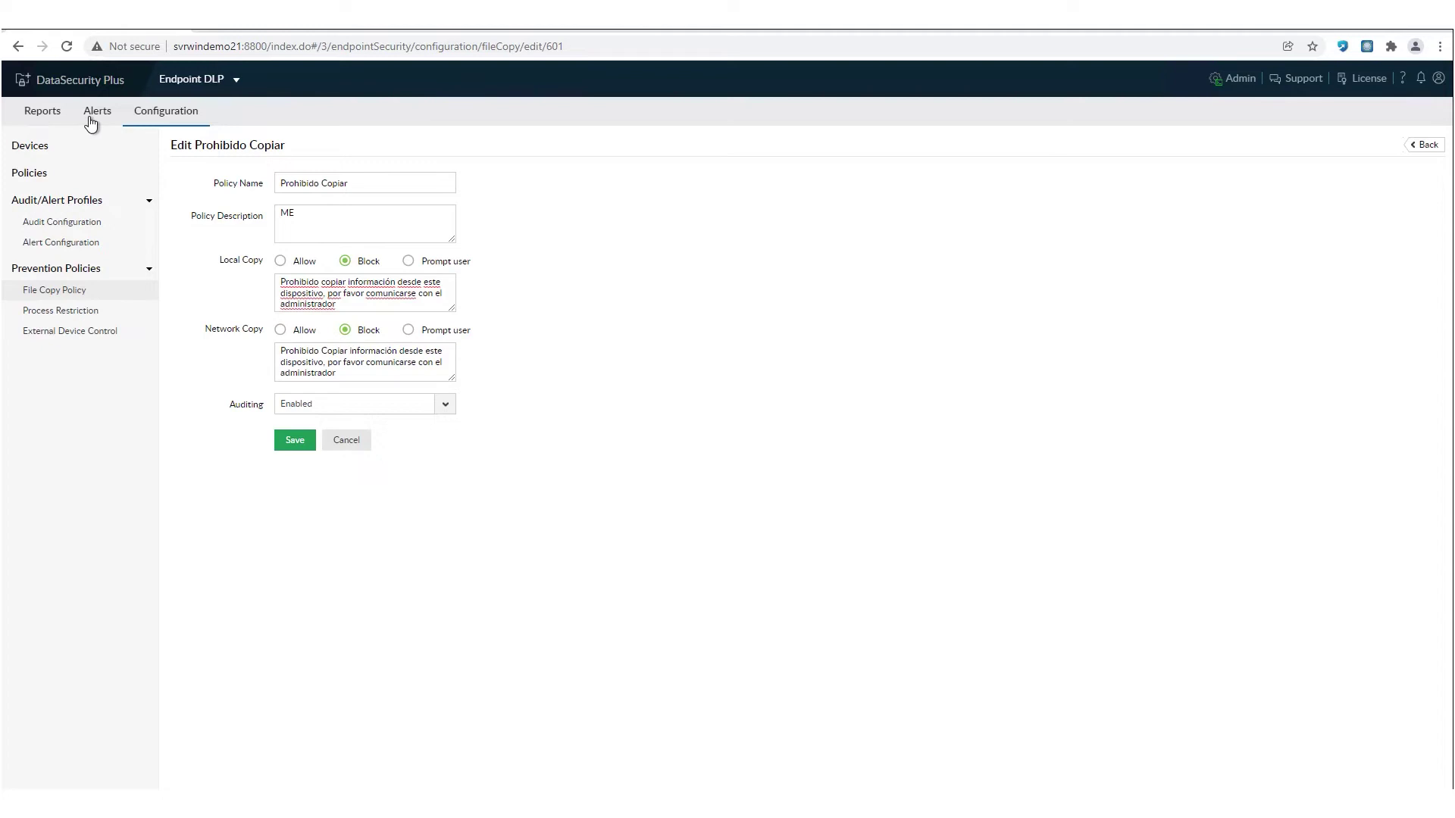
{"action": "left_click", "coordinate": [77, 314]}
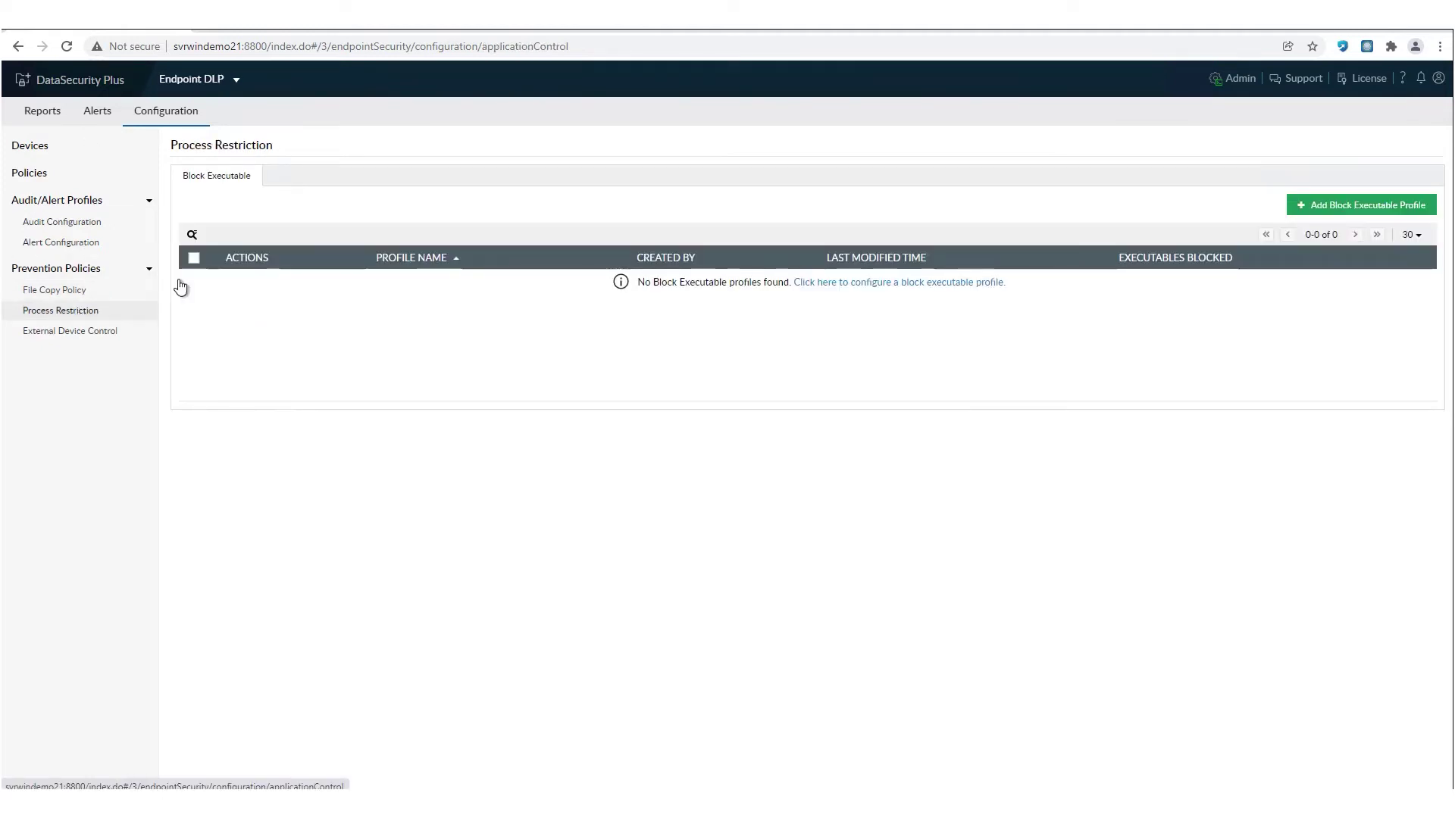
- Start a hash-based block-executable profile, cancel it unsaved, and go to External Device Control
{"action": "left_click", "coordinate": [1349, 205]}
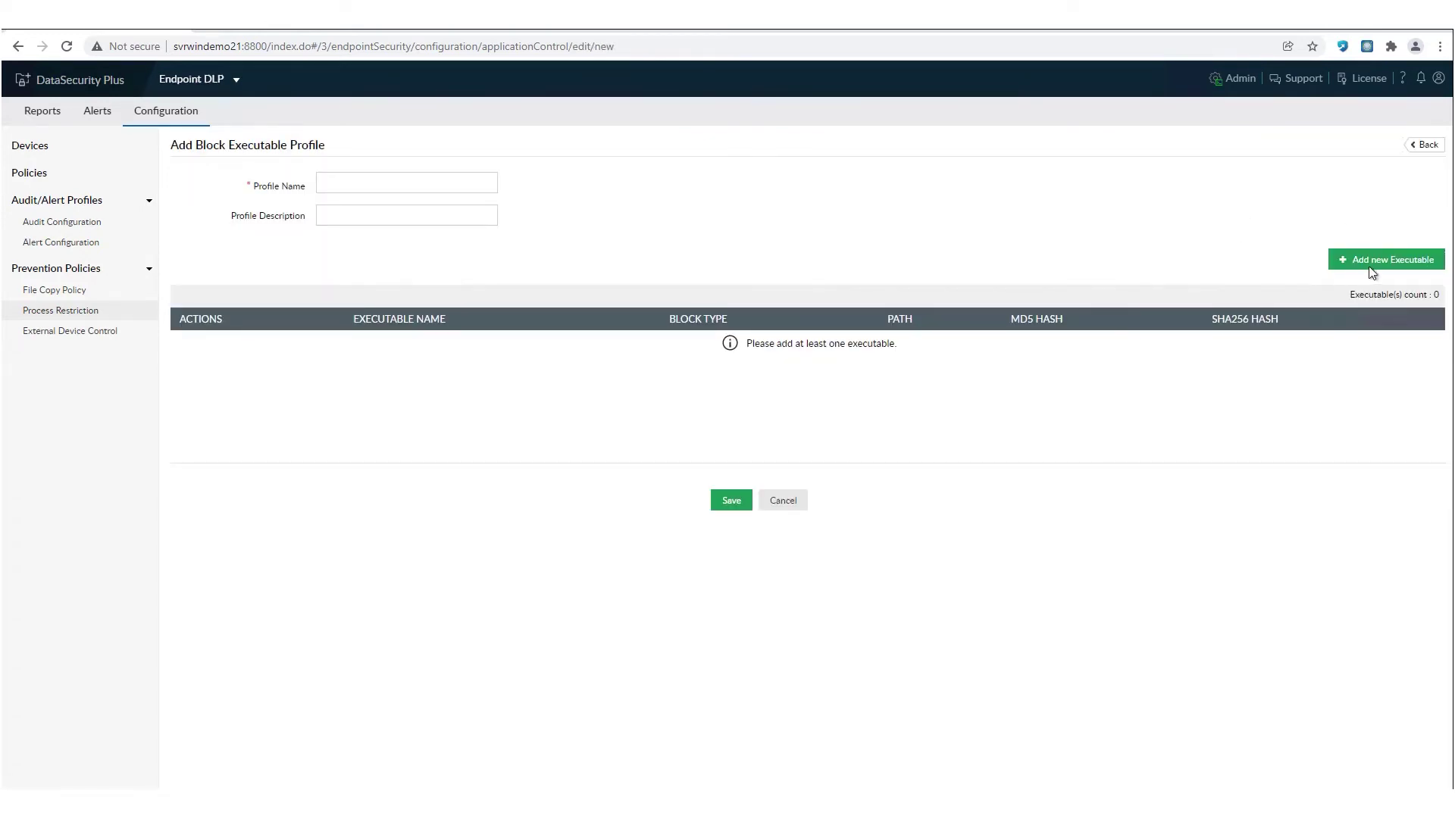
{"action": "left_click", "coordinate": [1395, 261]}
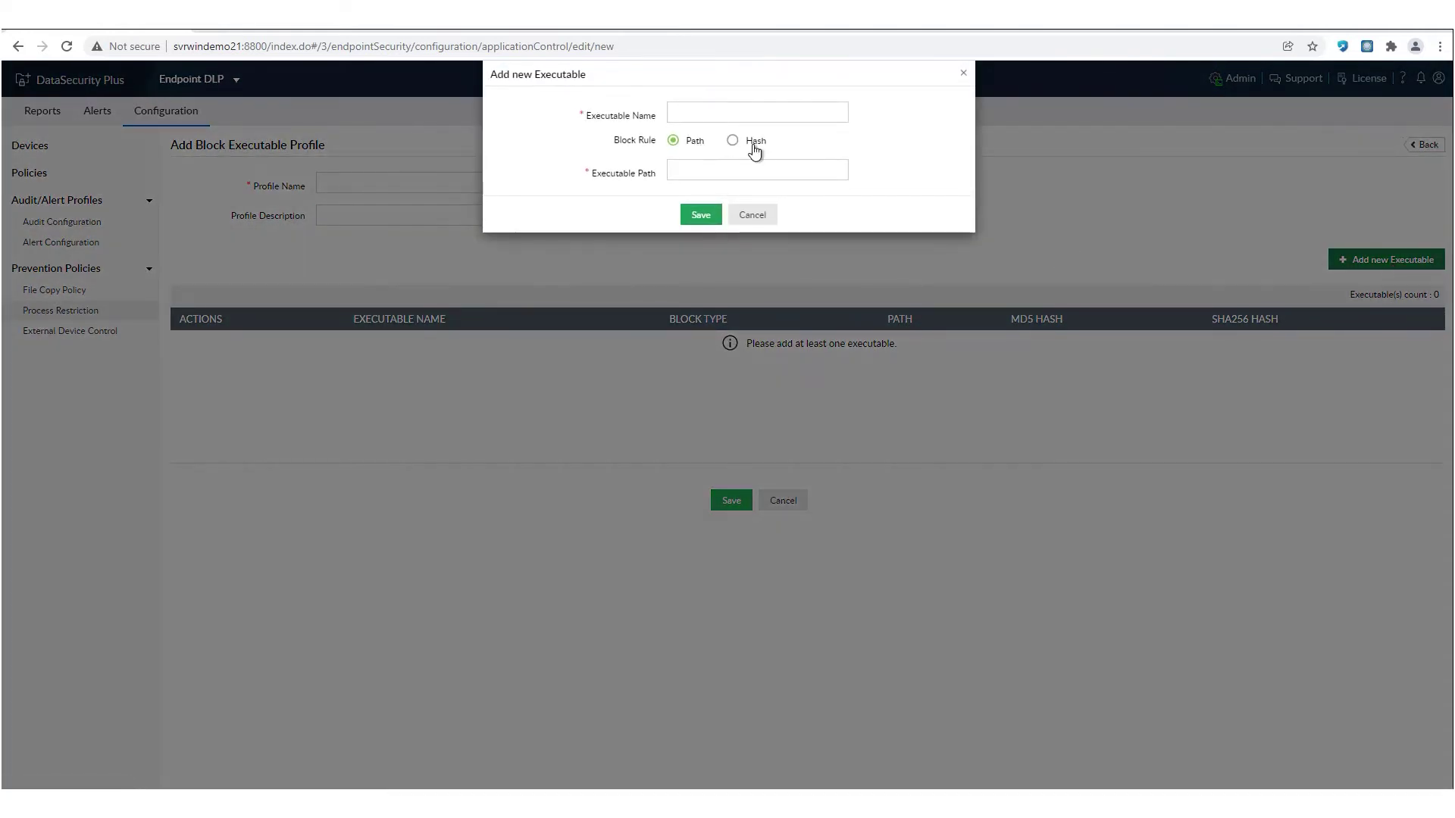
{"action": "left_click", "coordinate": [754, 143]}
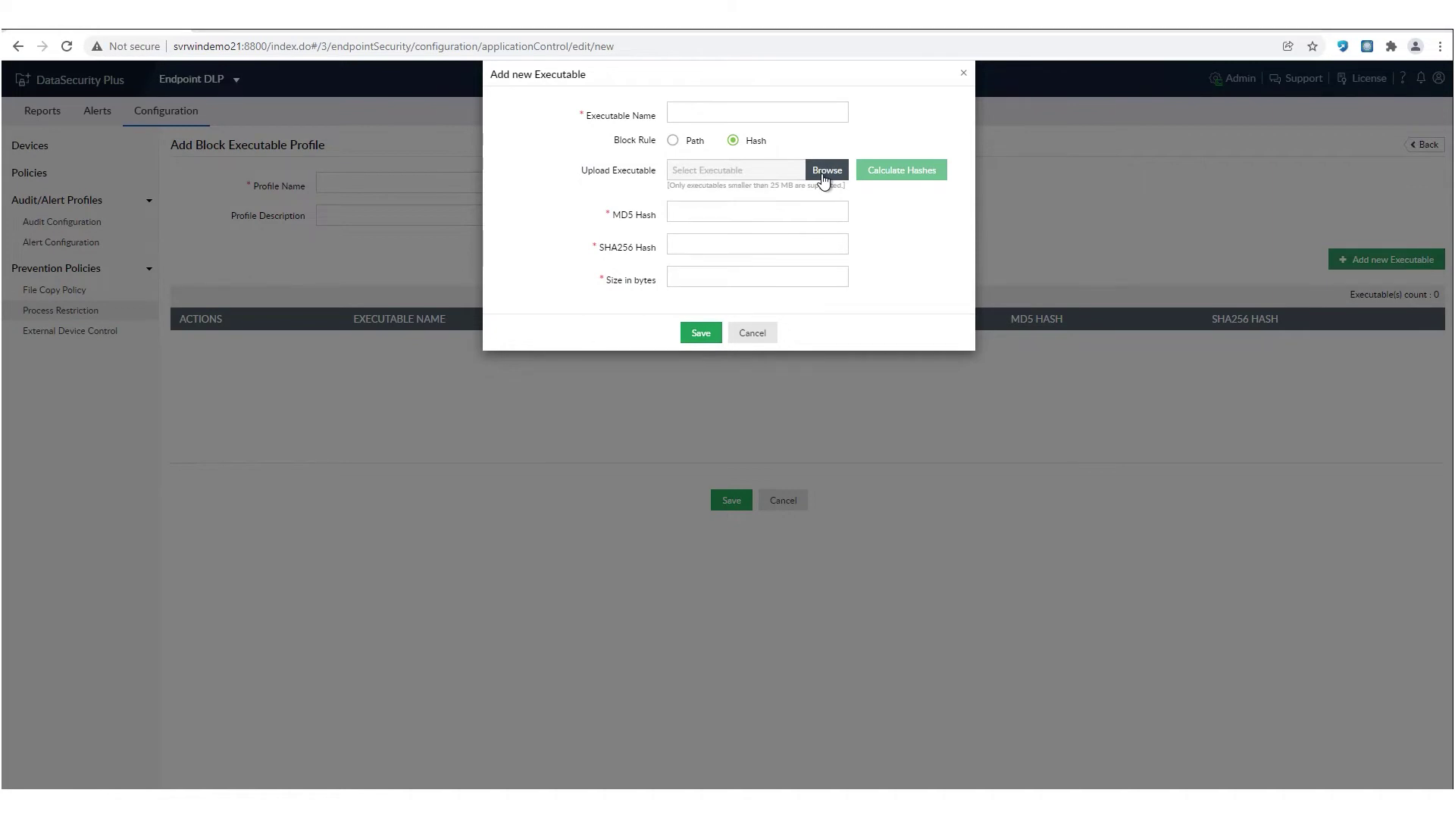
{"action": "left_click", "coordinate": [825, 171]}
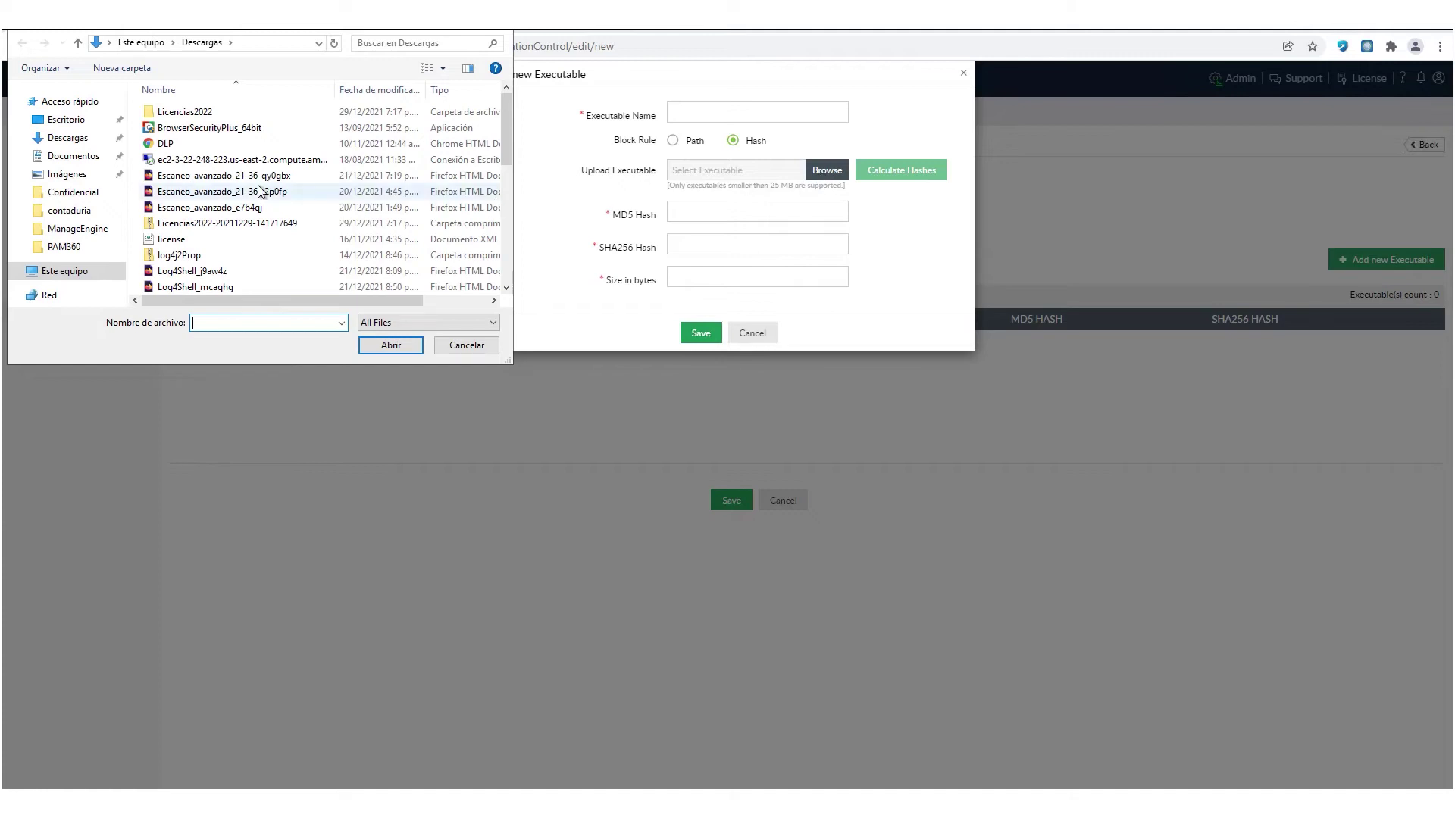
{"action": "left_click", "coordinate": [465, 350]}
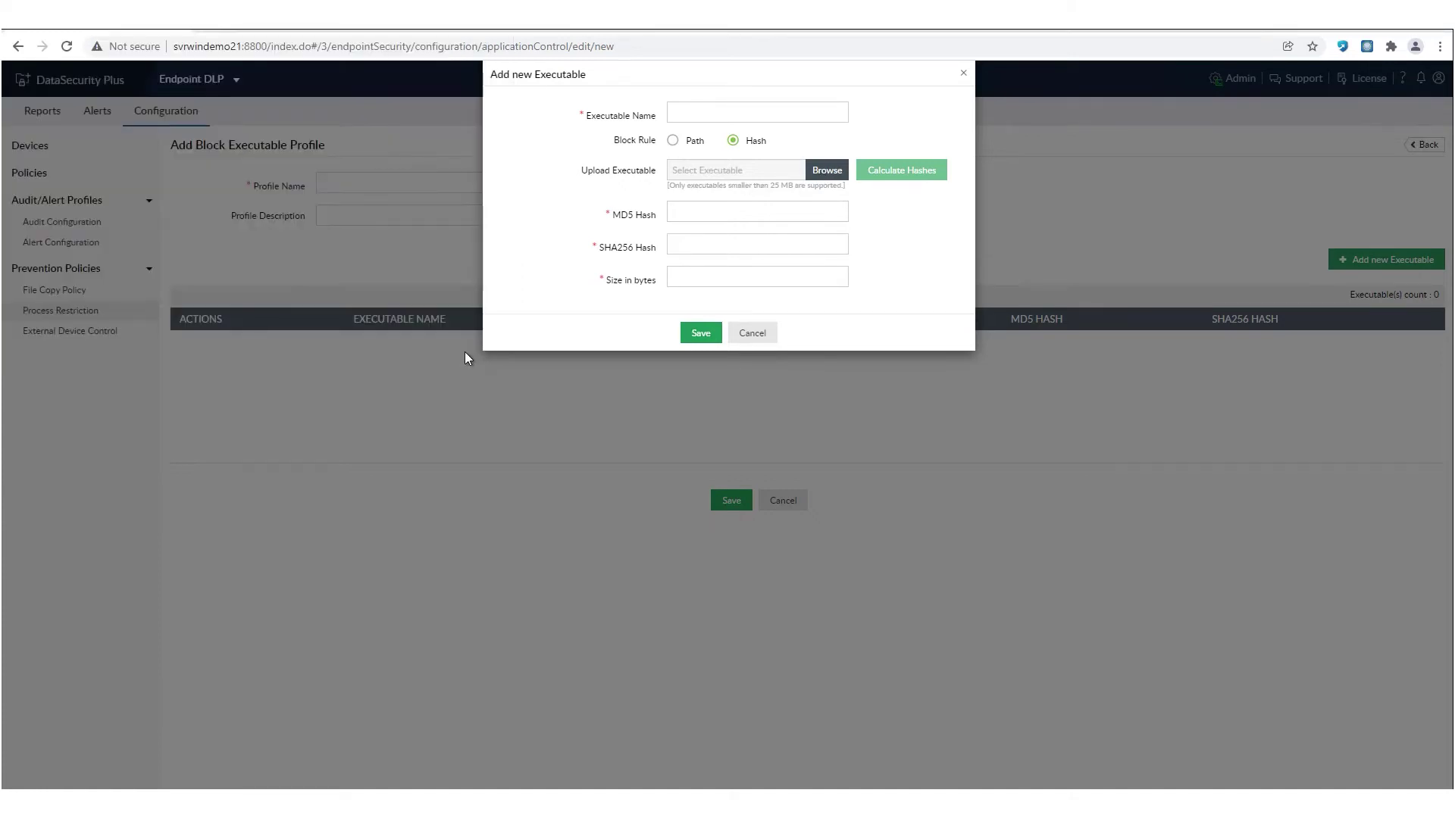
{"action": "left_click", "coordinate": [758, 341]}
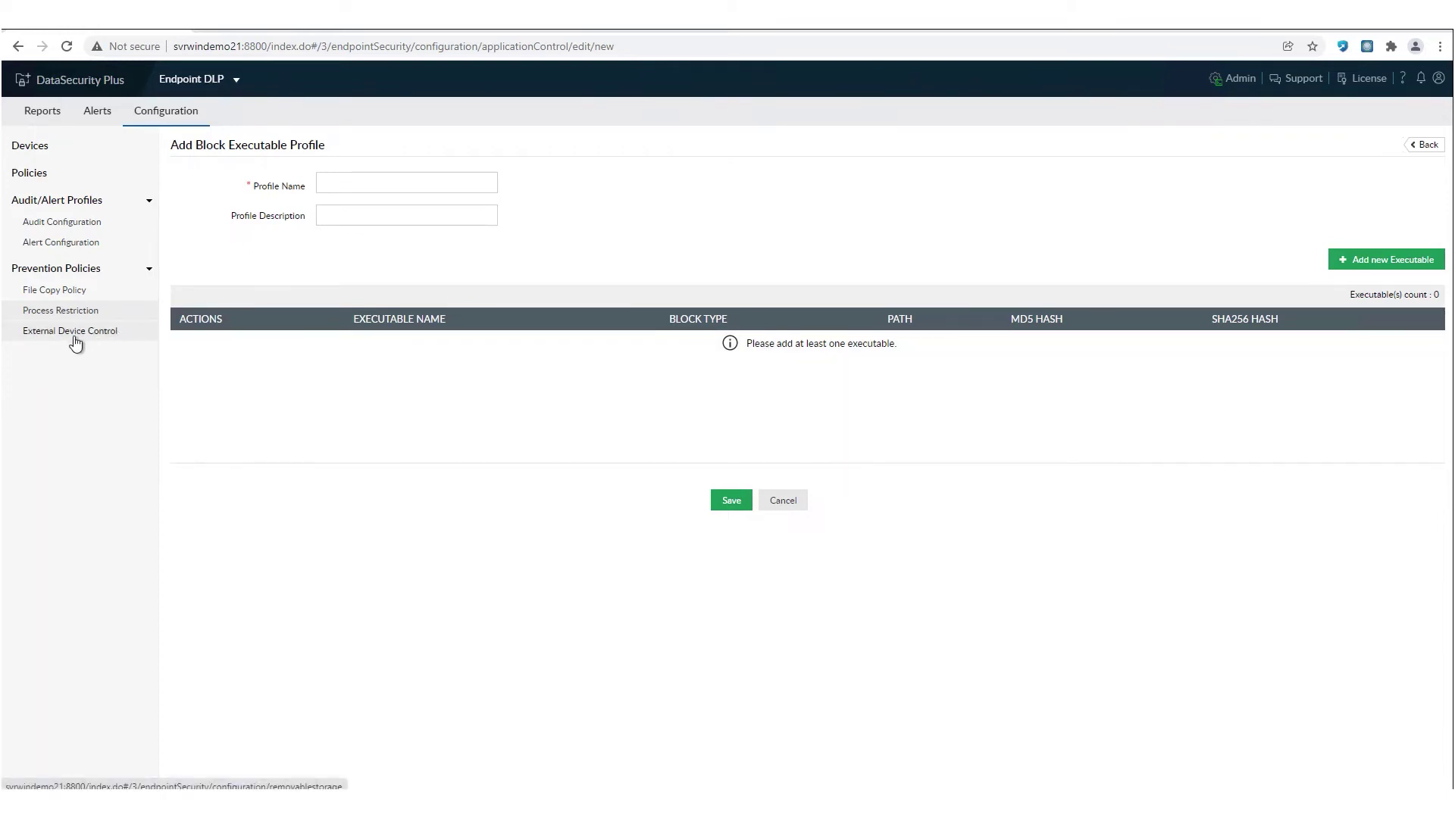
{"action": "left_click", "coordinate": [73, 343]}
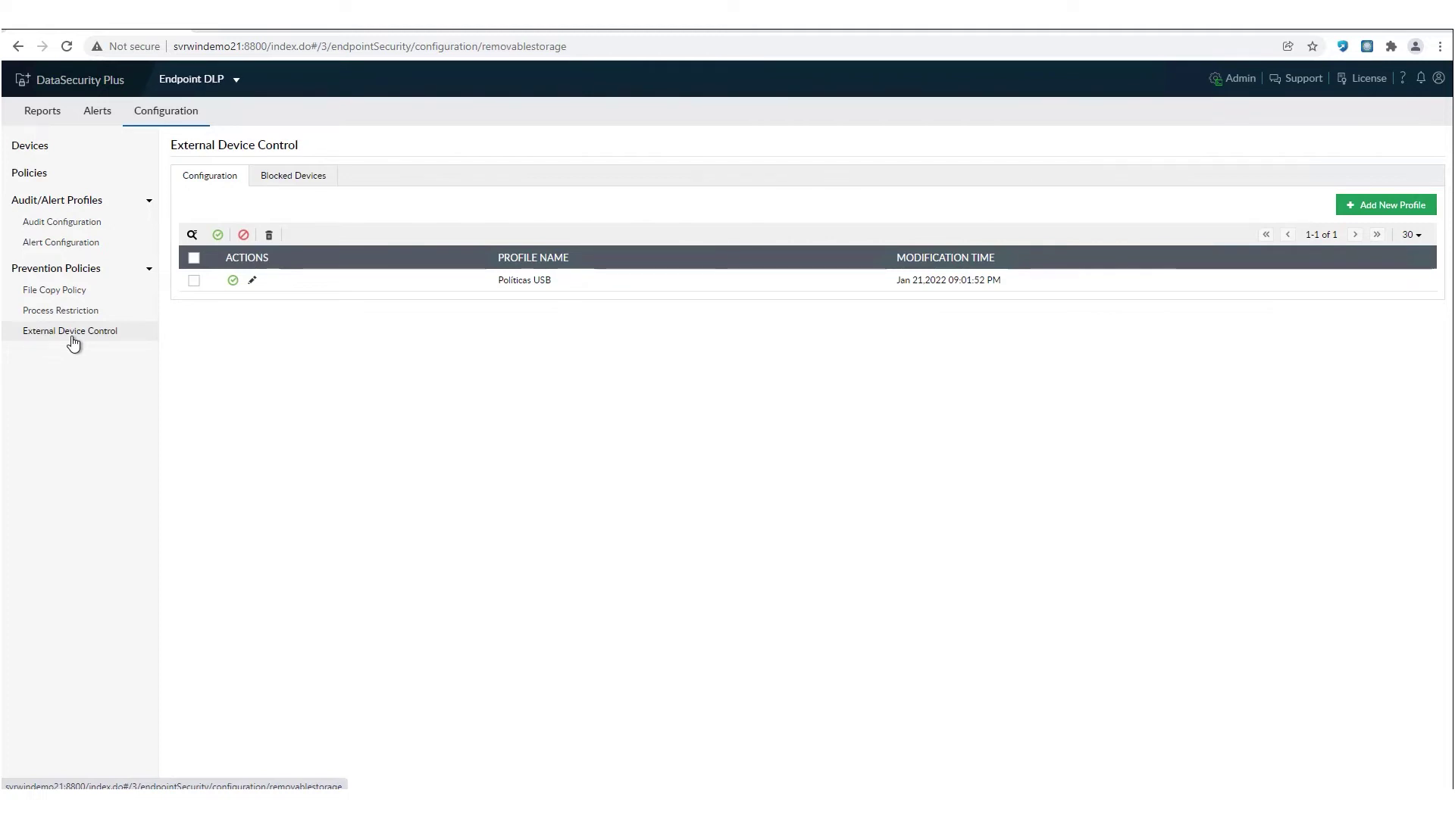
- In Políticas USB, deny USB read and write, block blocklisted devices, keep Bluetooth and WiFi blocked
{"action": "left_click", "coordinate": [252, 281]}
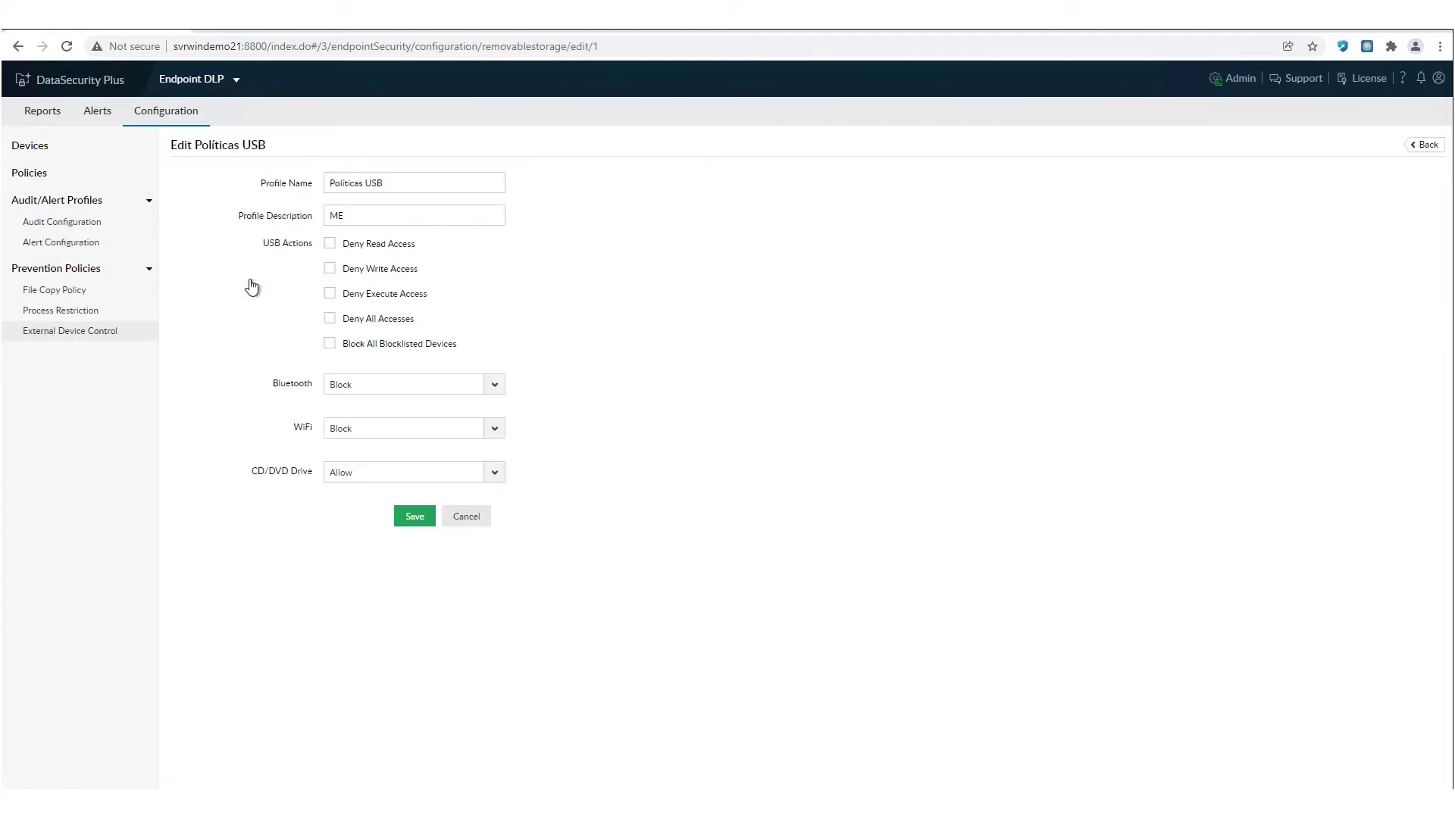
{"action": "left_click", "coordinate": [389, 250]}
{"action": "left_click", "coordinate": [383, 269]}
{"action": "left_click", "coordinate": [358, 350]}
{"action": "left_click", "coordinate": [391, 395]}
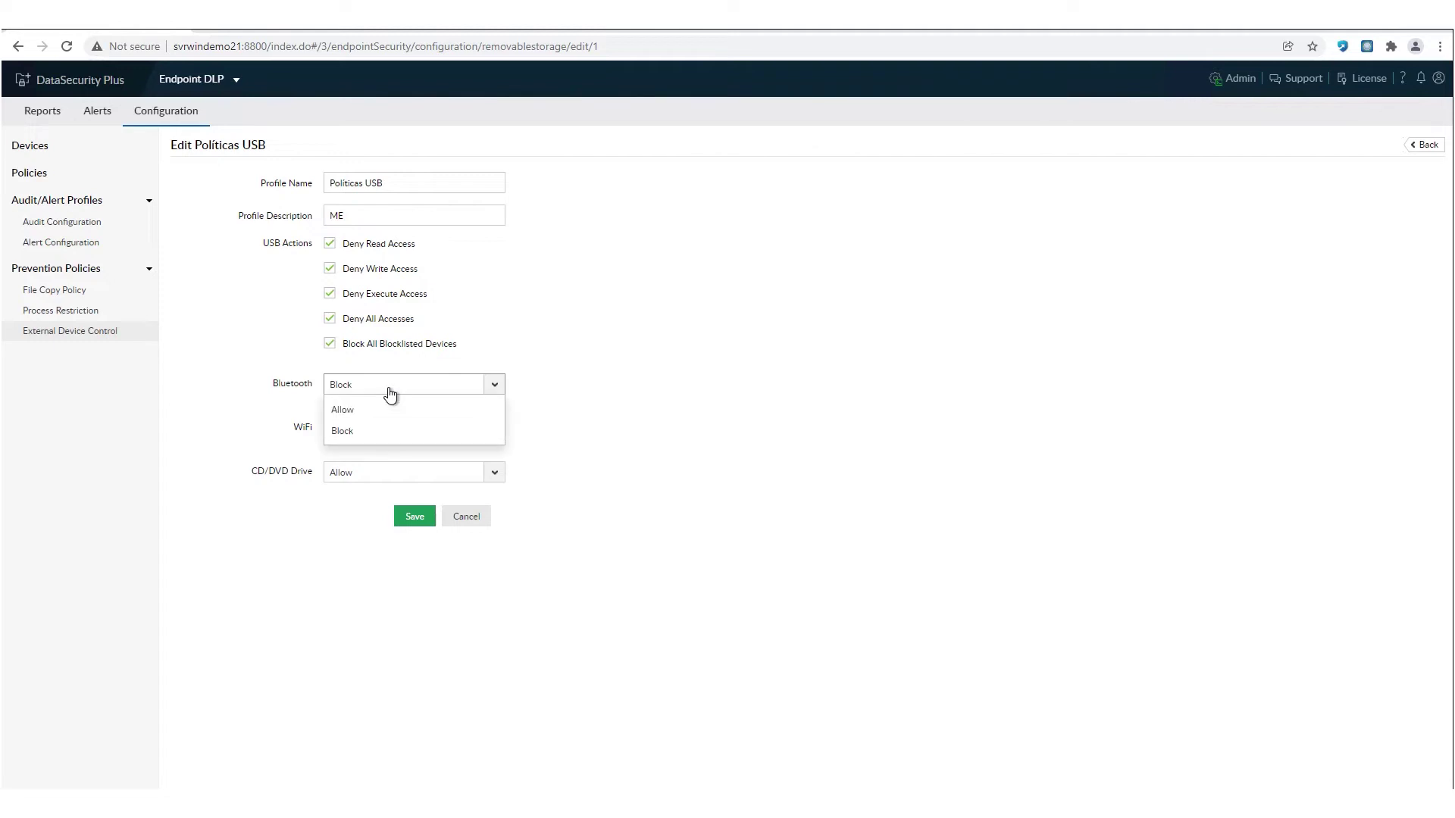
{"action": "left_click", "coordinate": [390, 395]}
{"action": "left_click", "coordinate": [396, 429]}
{"action": "left_click", "coordinate": [395, 429]}
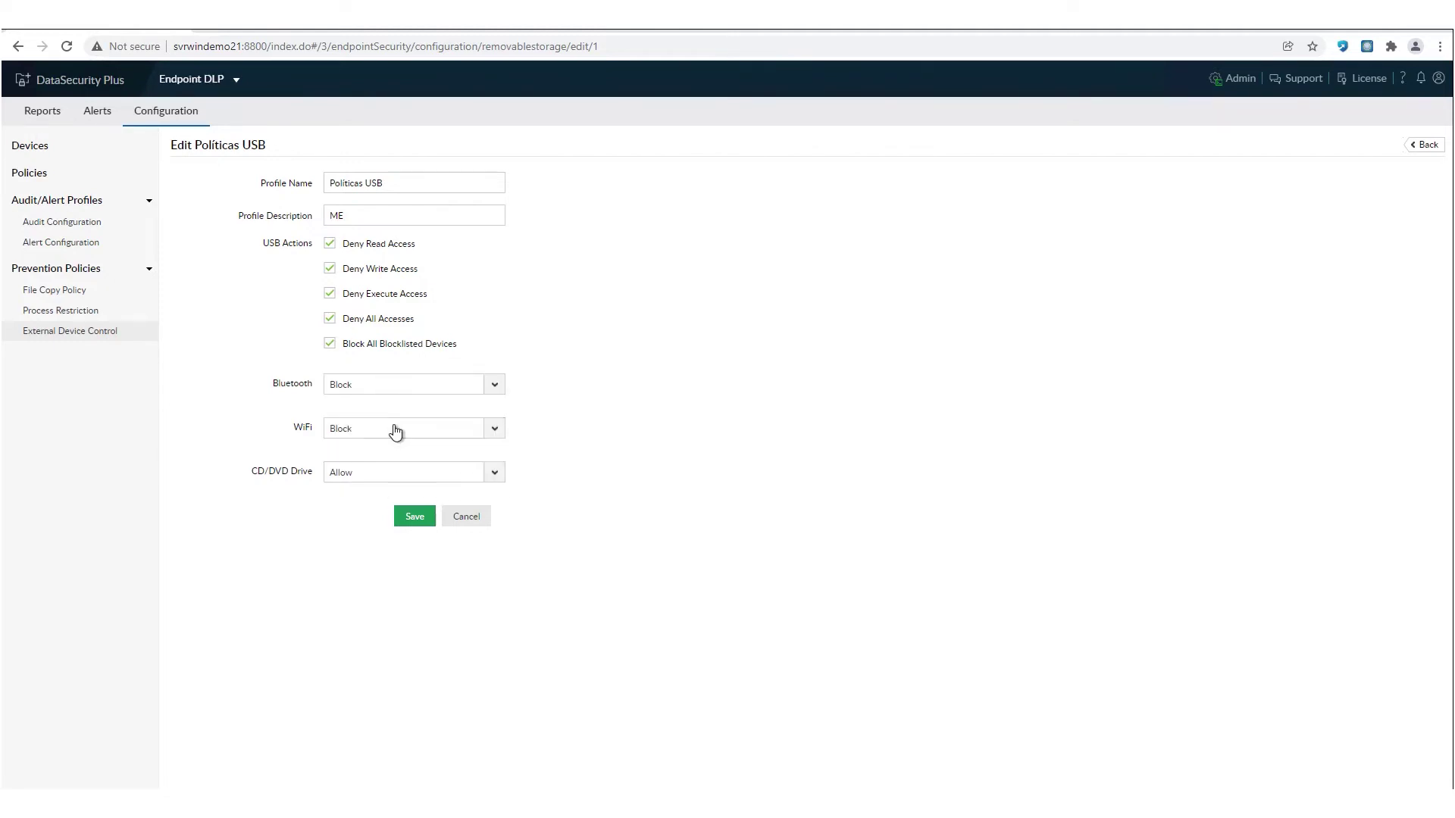
- Leave CD/DVD Drive on Allow and view the All Alerts table
{"action": "left_click", "coordinate": [374, 485]}
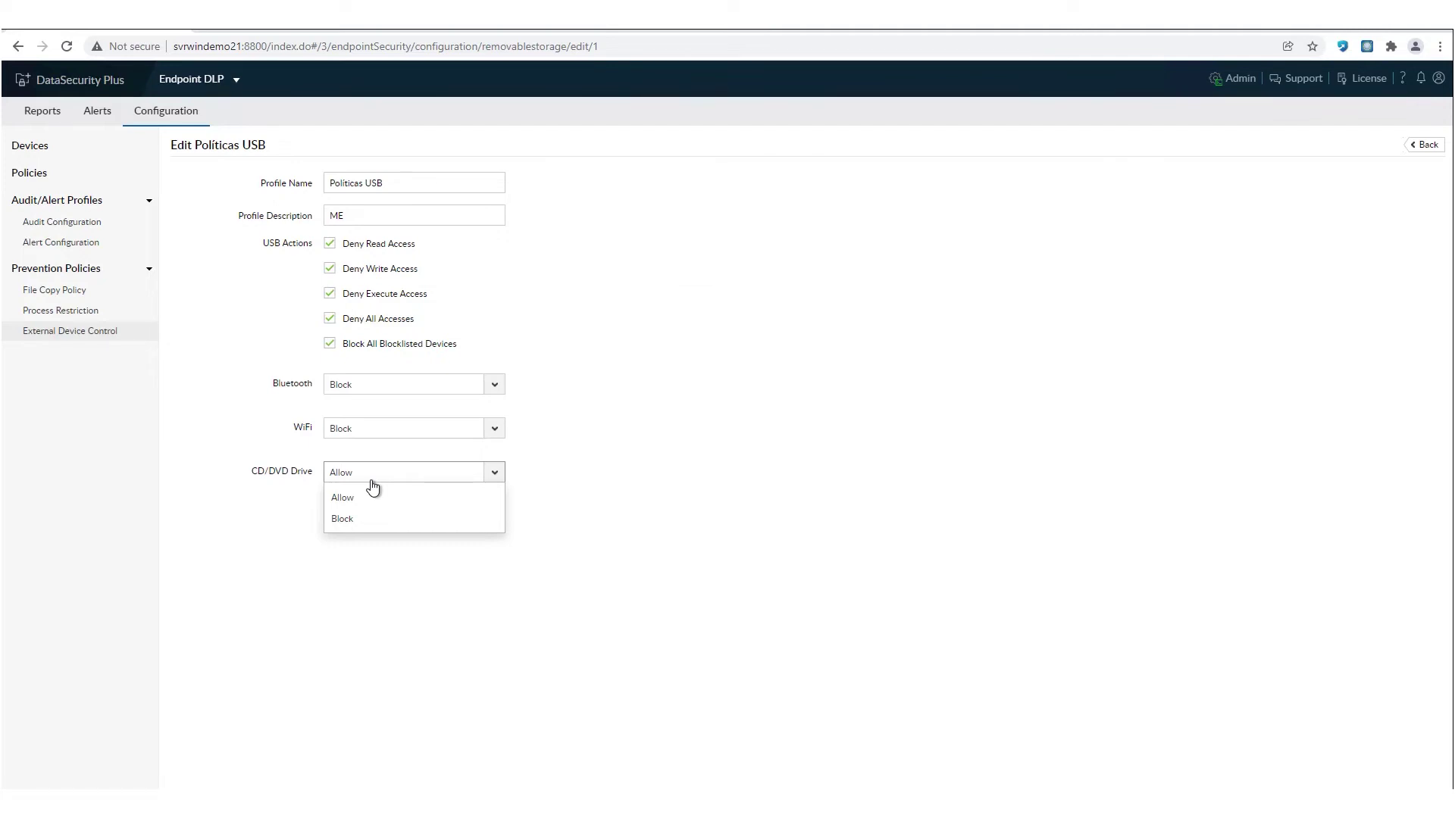
{"action": "left_click", "coordinate": [223, 322]}
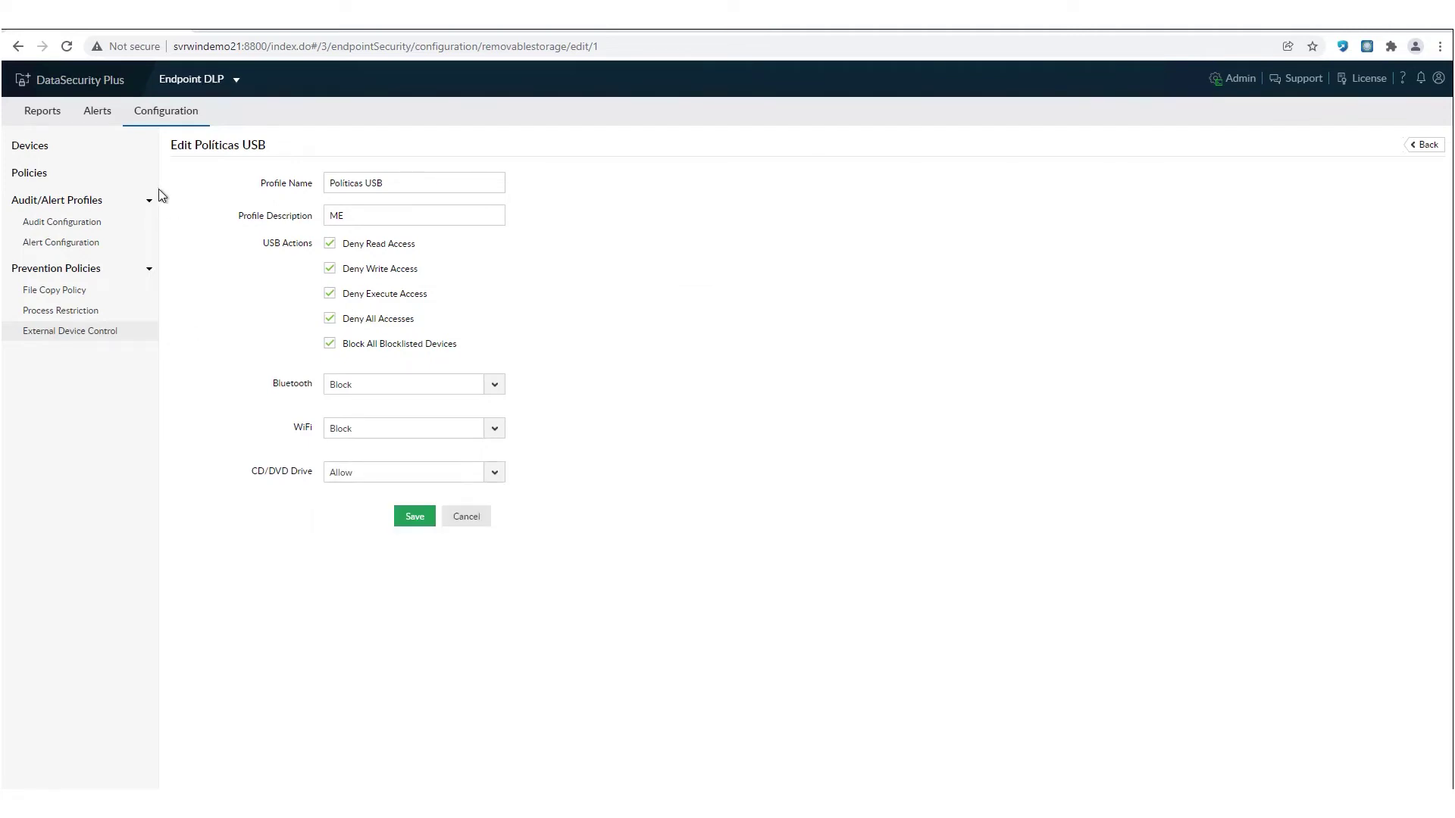
{"action": "left_click", "coordinate": [87, 122]}
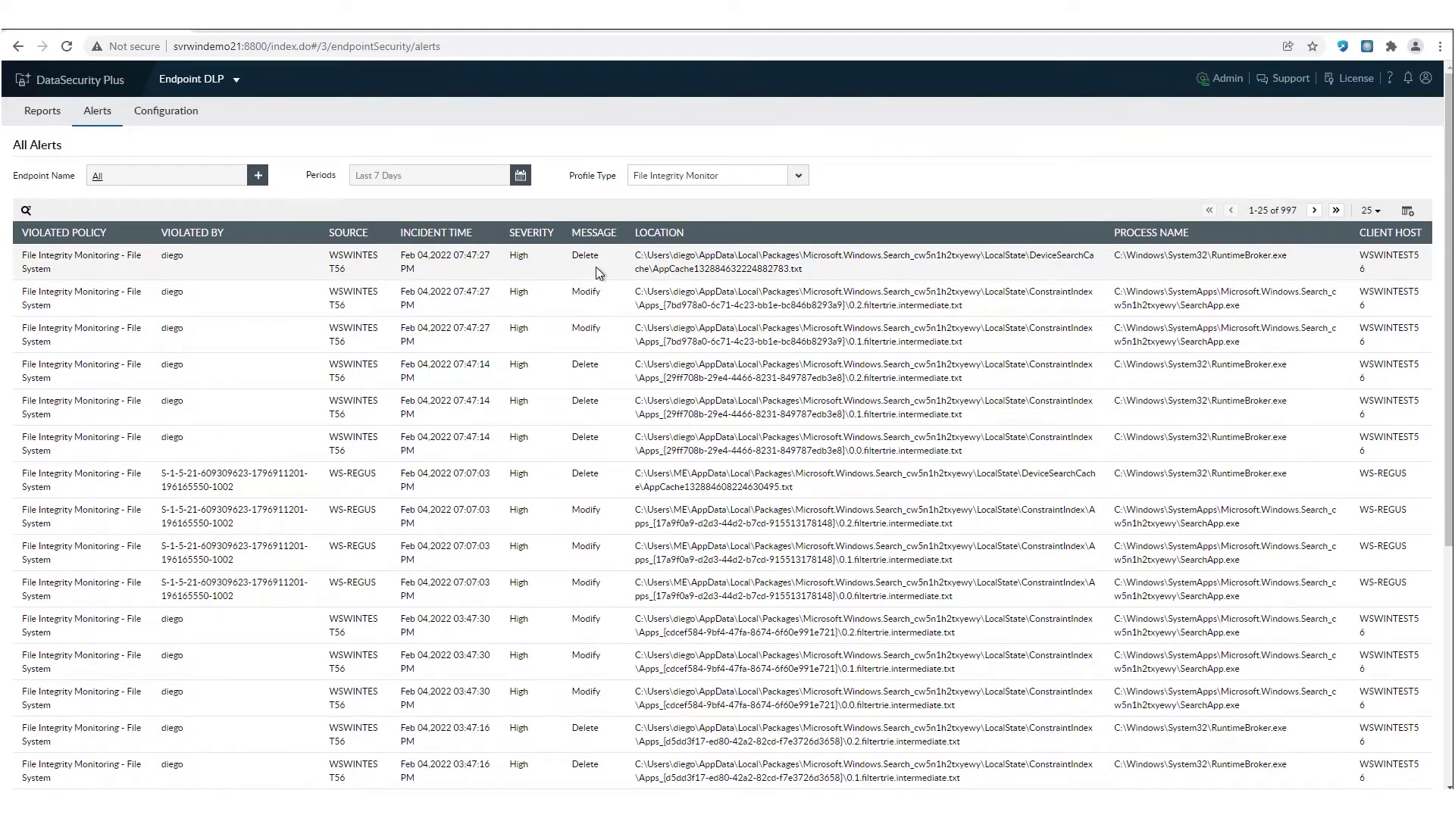
- Check the empty Email Auditing Report, then return to the configured workstations list
{"action": "left_click", "coordinate": [39, 117]}
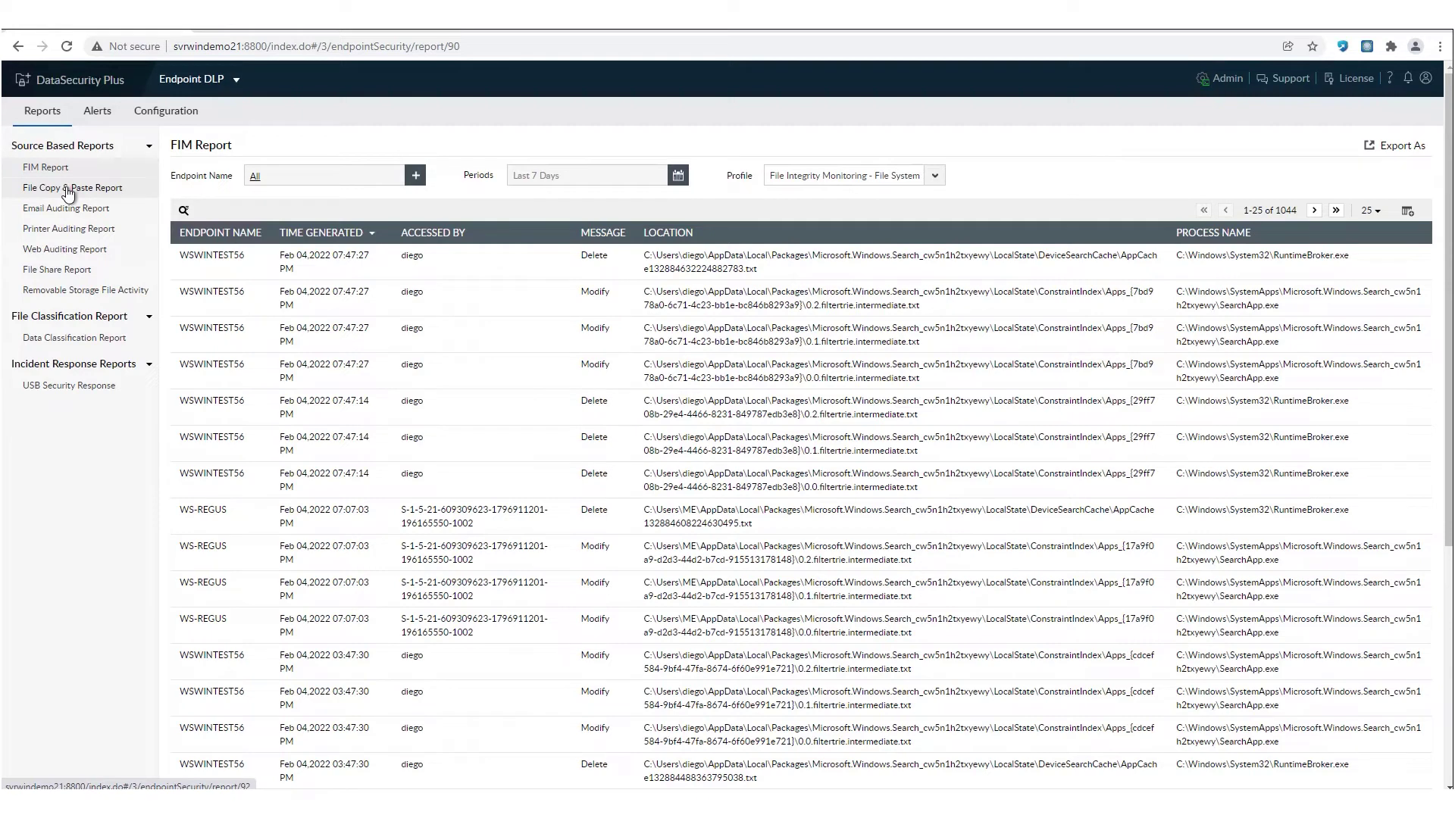
{"action": "left_click", "coordinate": [79, 215]}
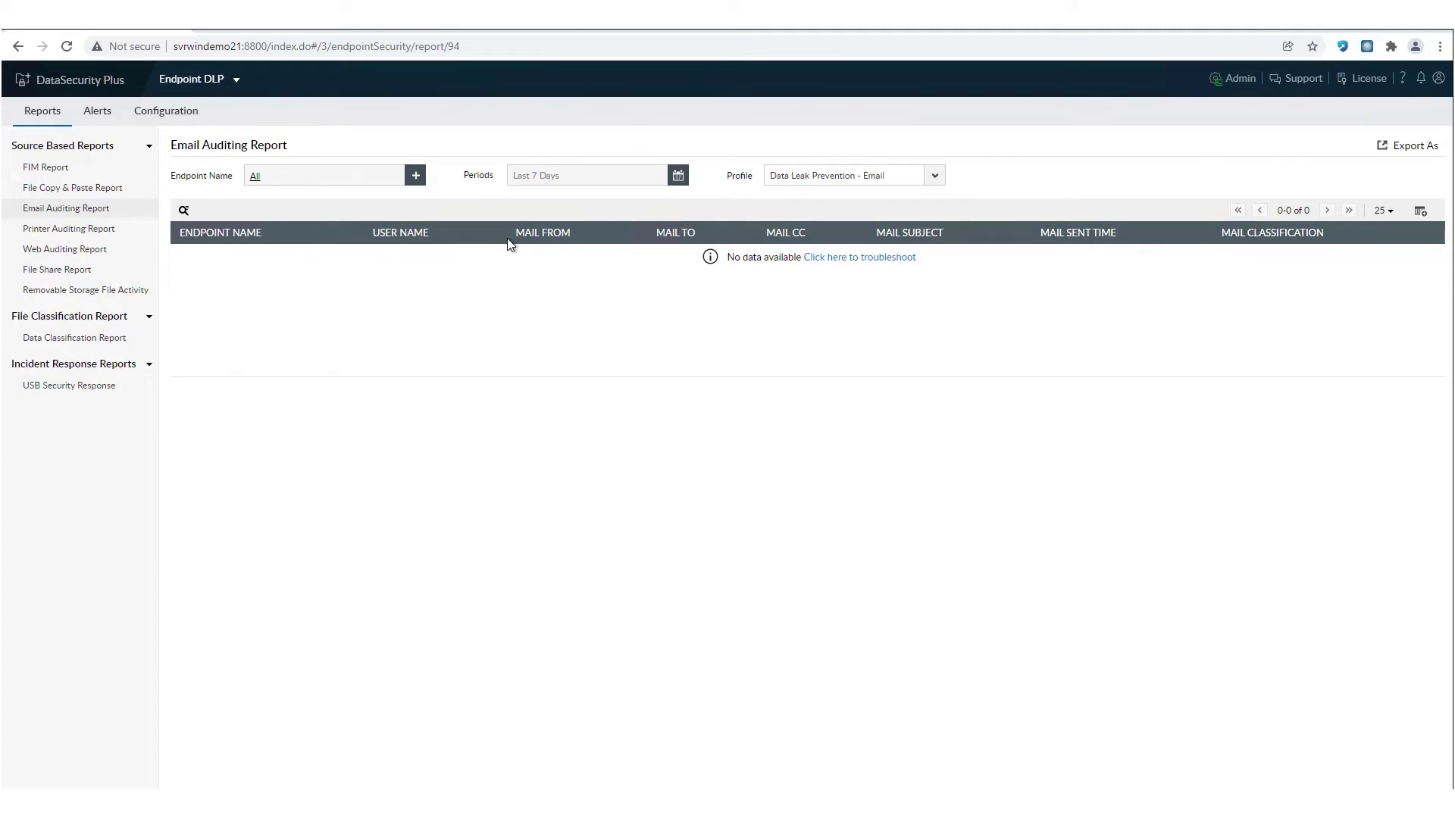
{"action": "left_click", "coordinate": [179, 114]}
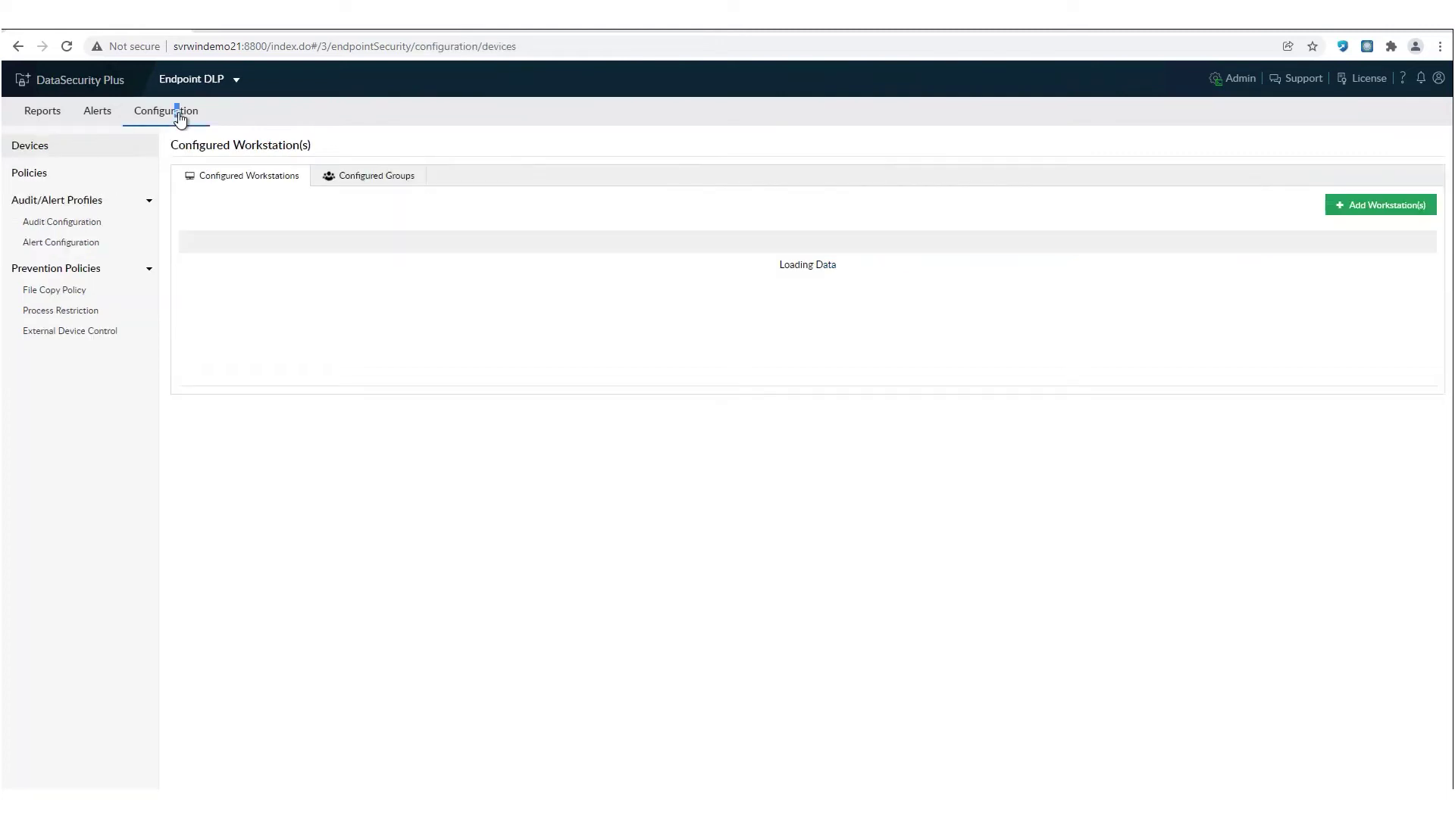
- Edit the Ransomware Attack alert and review its Ransomware Encrypted Files extensions without changes
{"action": "left_click", "coordinate": [60, 242]}
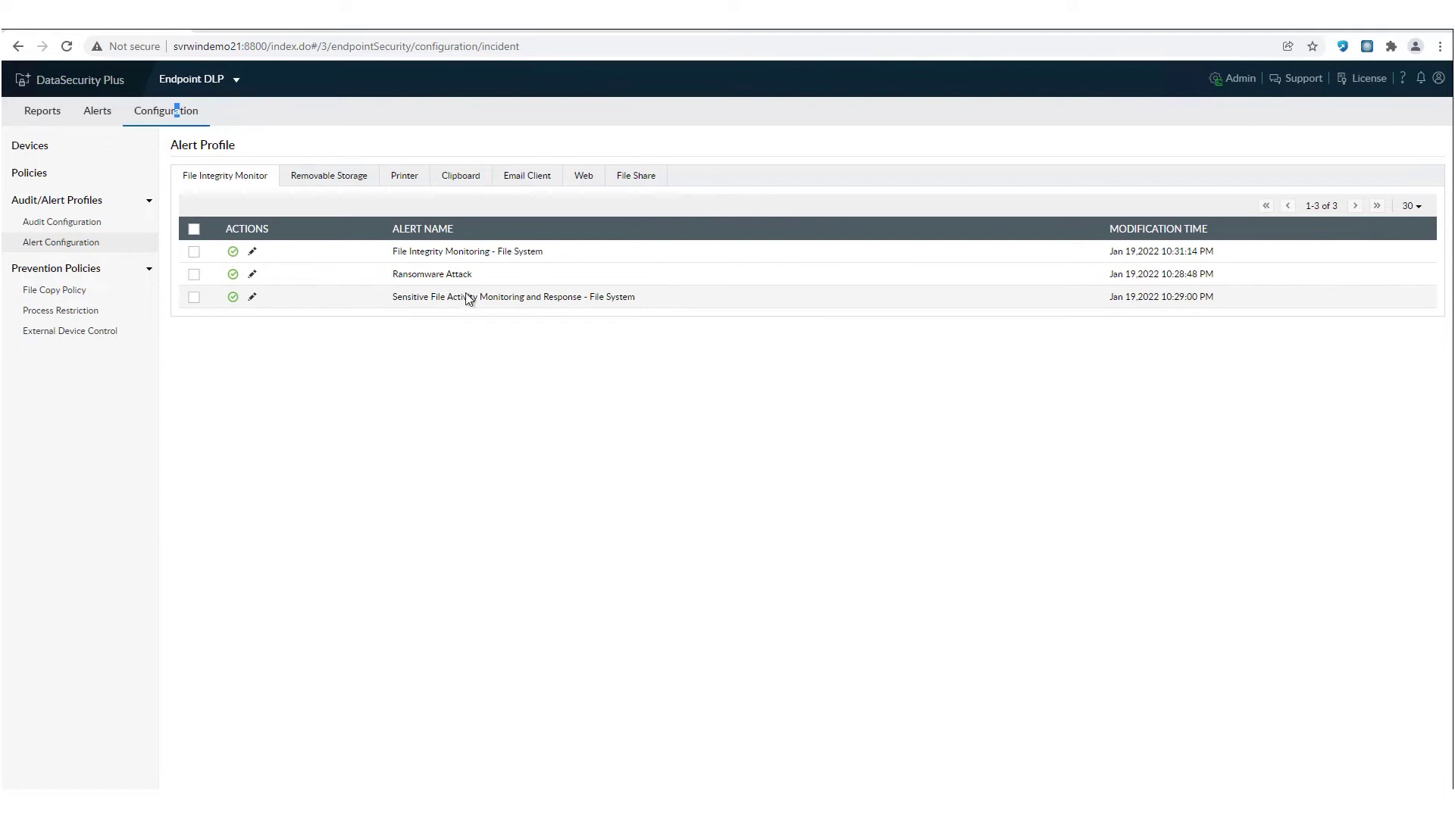
{"action": "left_click", "coordinate": [253, 275]}
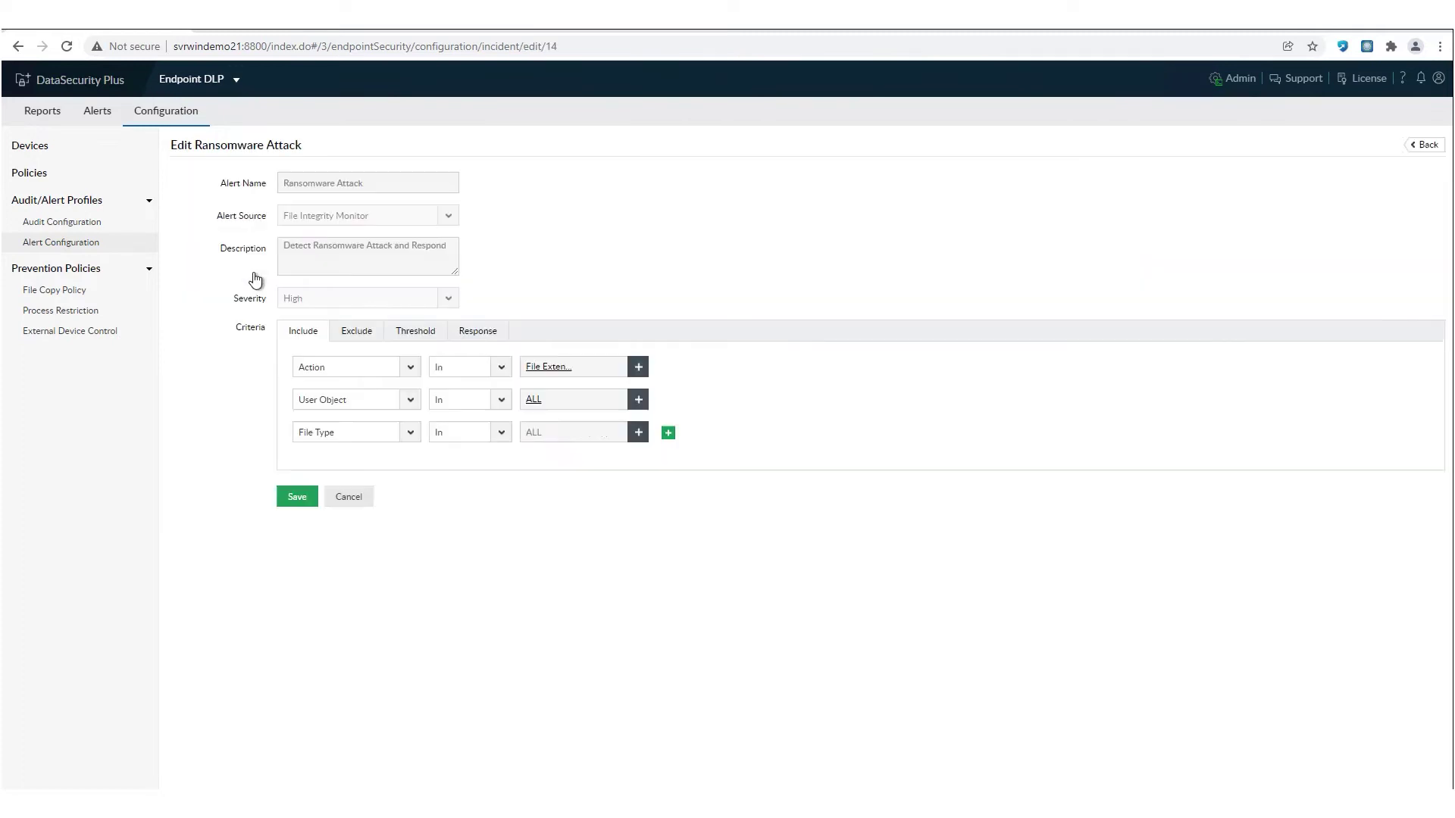
{"action": "left_click", "coordinate": [579, 439]}
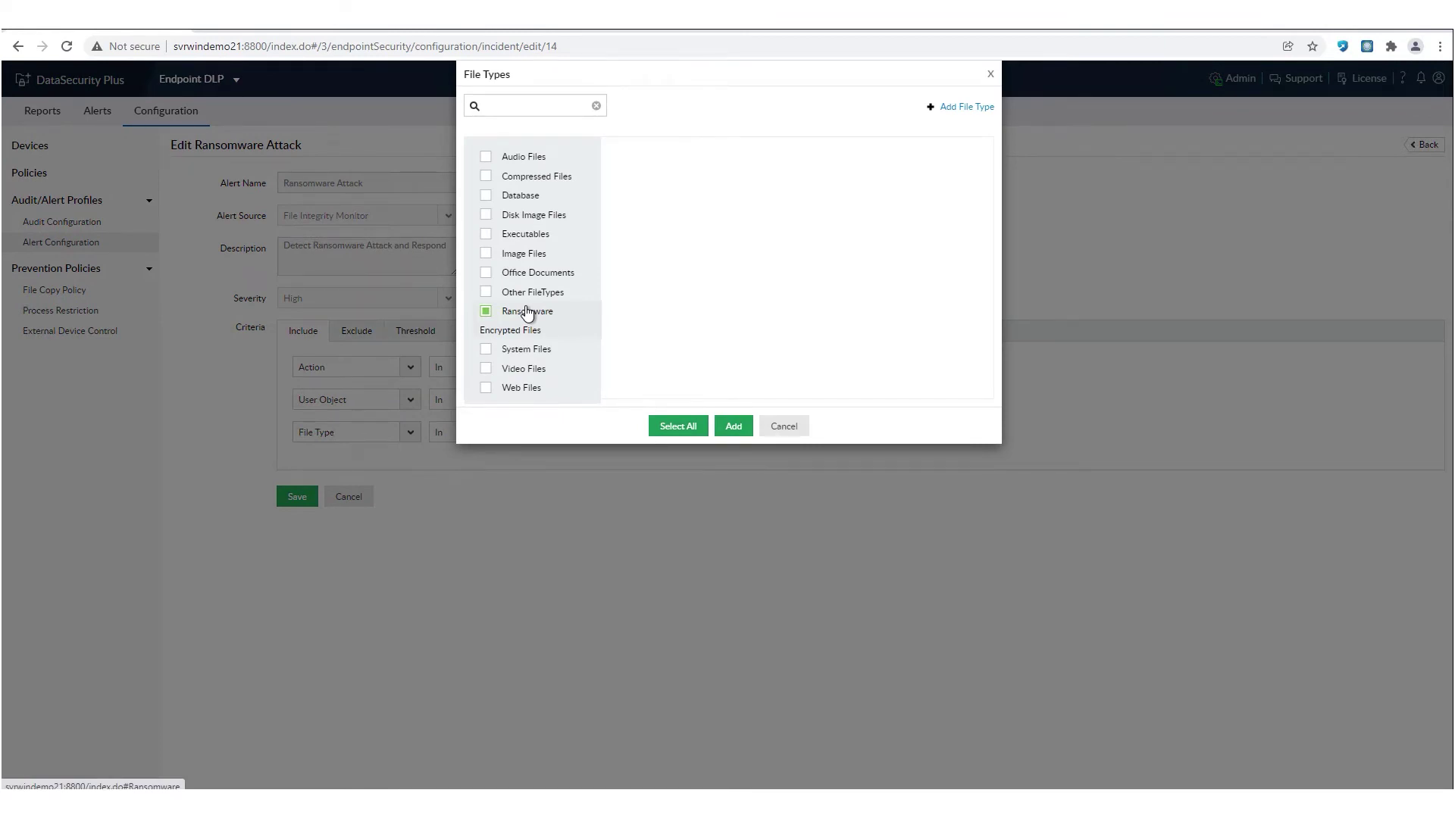
{"action": "left_click", "coordinate": [527, 313]}
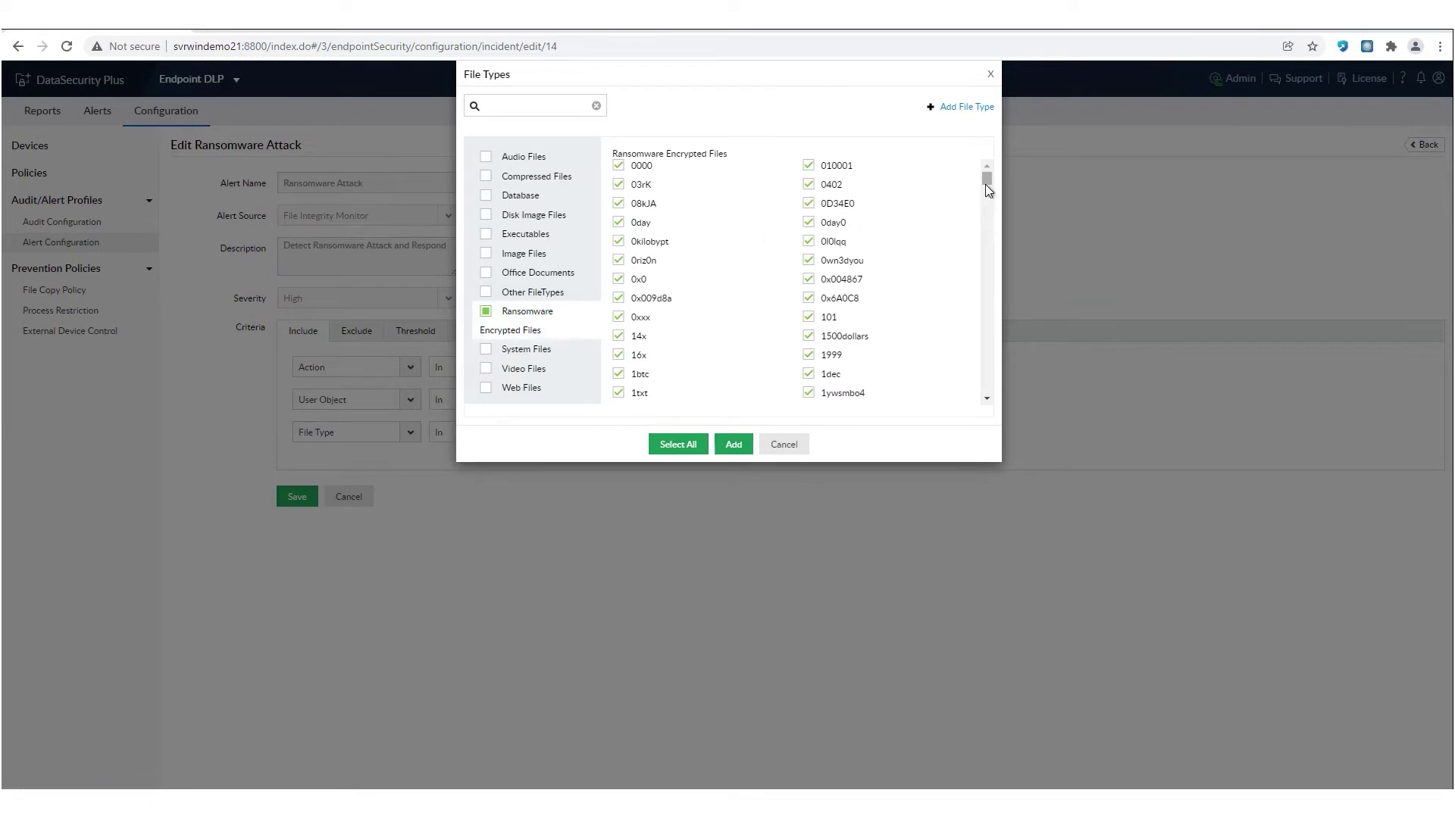
{"action": "left_click_drag", "start_coordinate": [985, 185], "coordinate": [976, 392]}
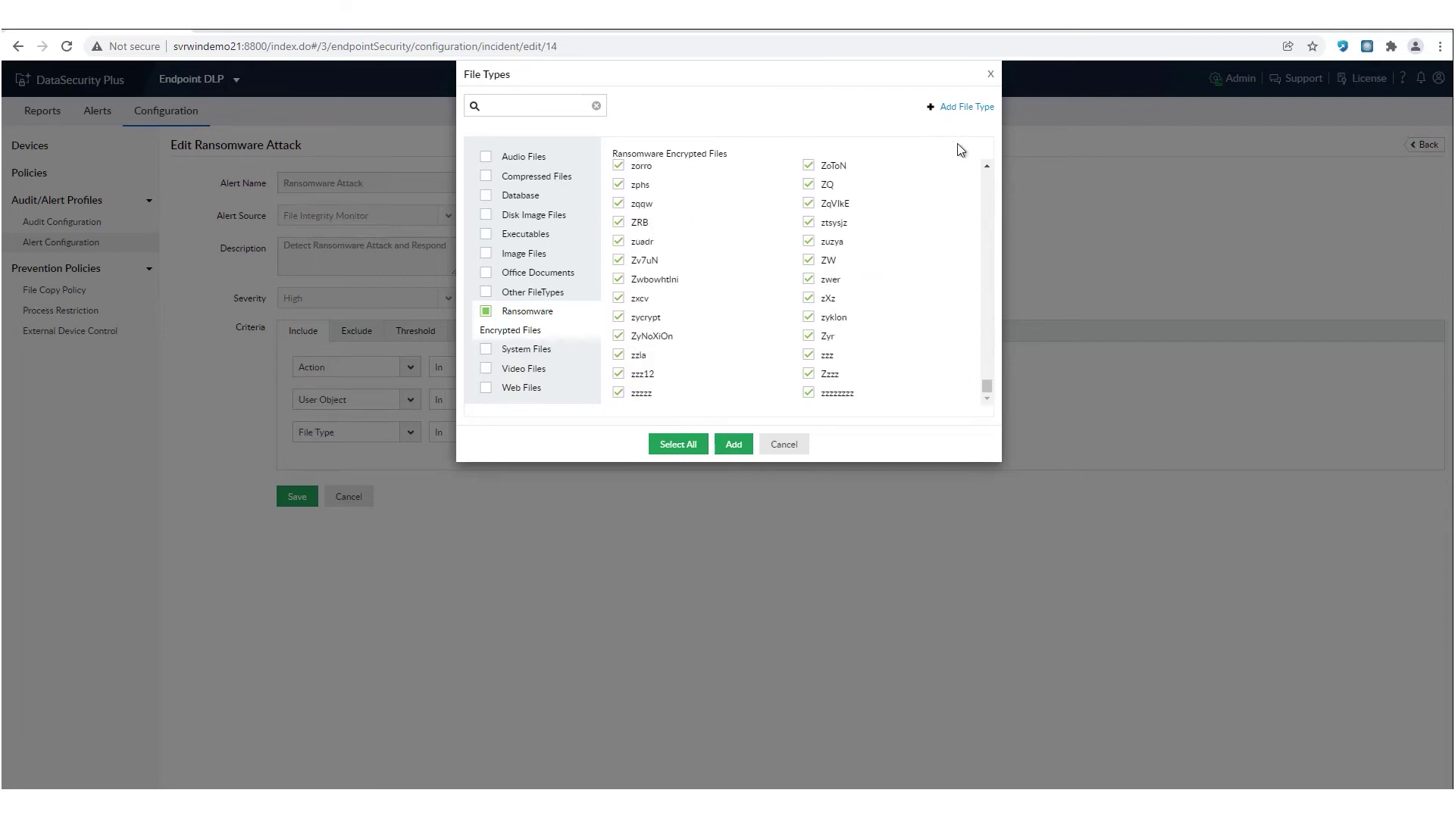
{"action": "left_click", "coordinate": [784, 447]}
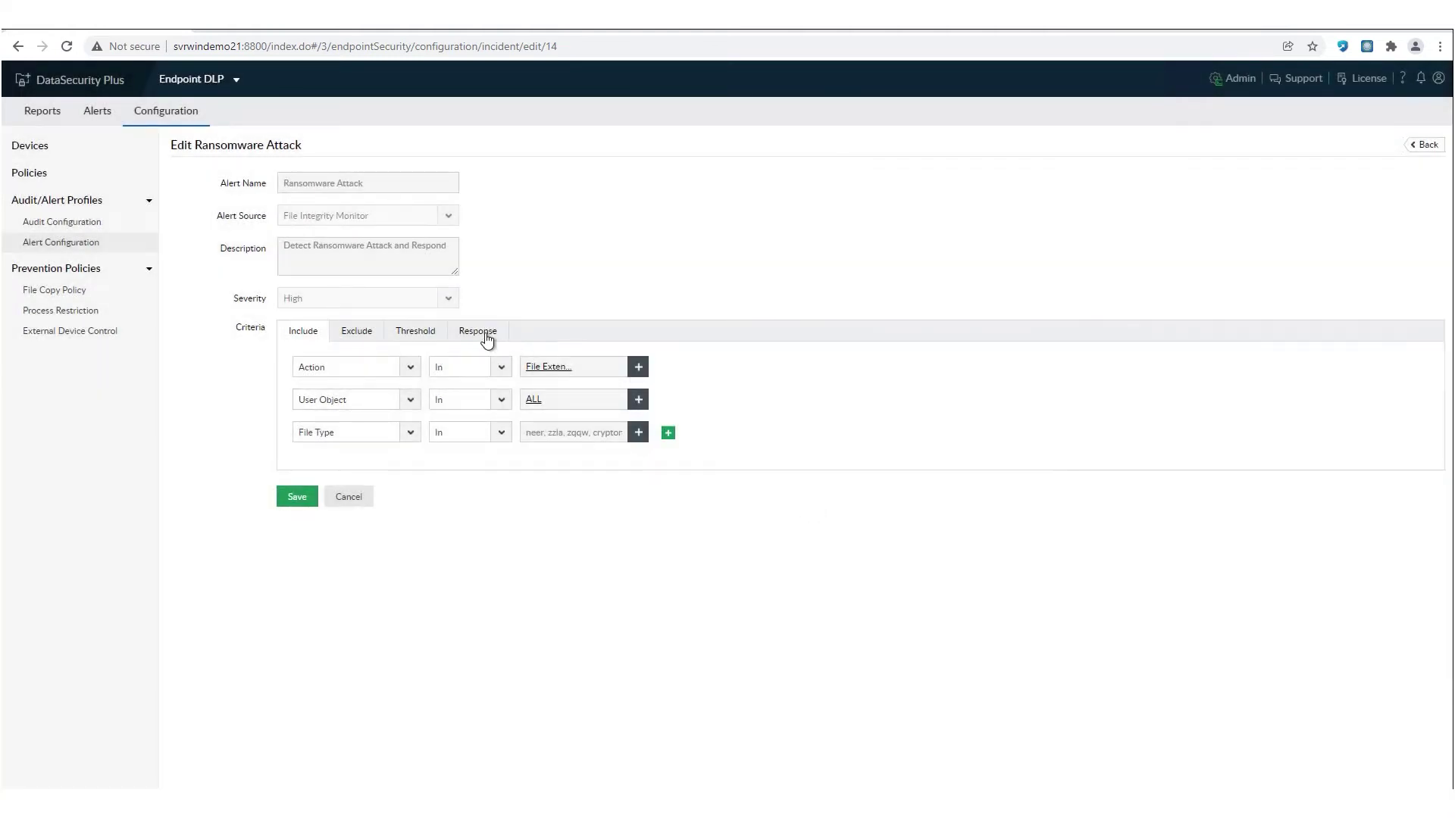
- Enable the Script response on the Ransomware Attack alert, leaving the script path empty
{"action": "left_click", "coordinate": [485, 334]}
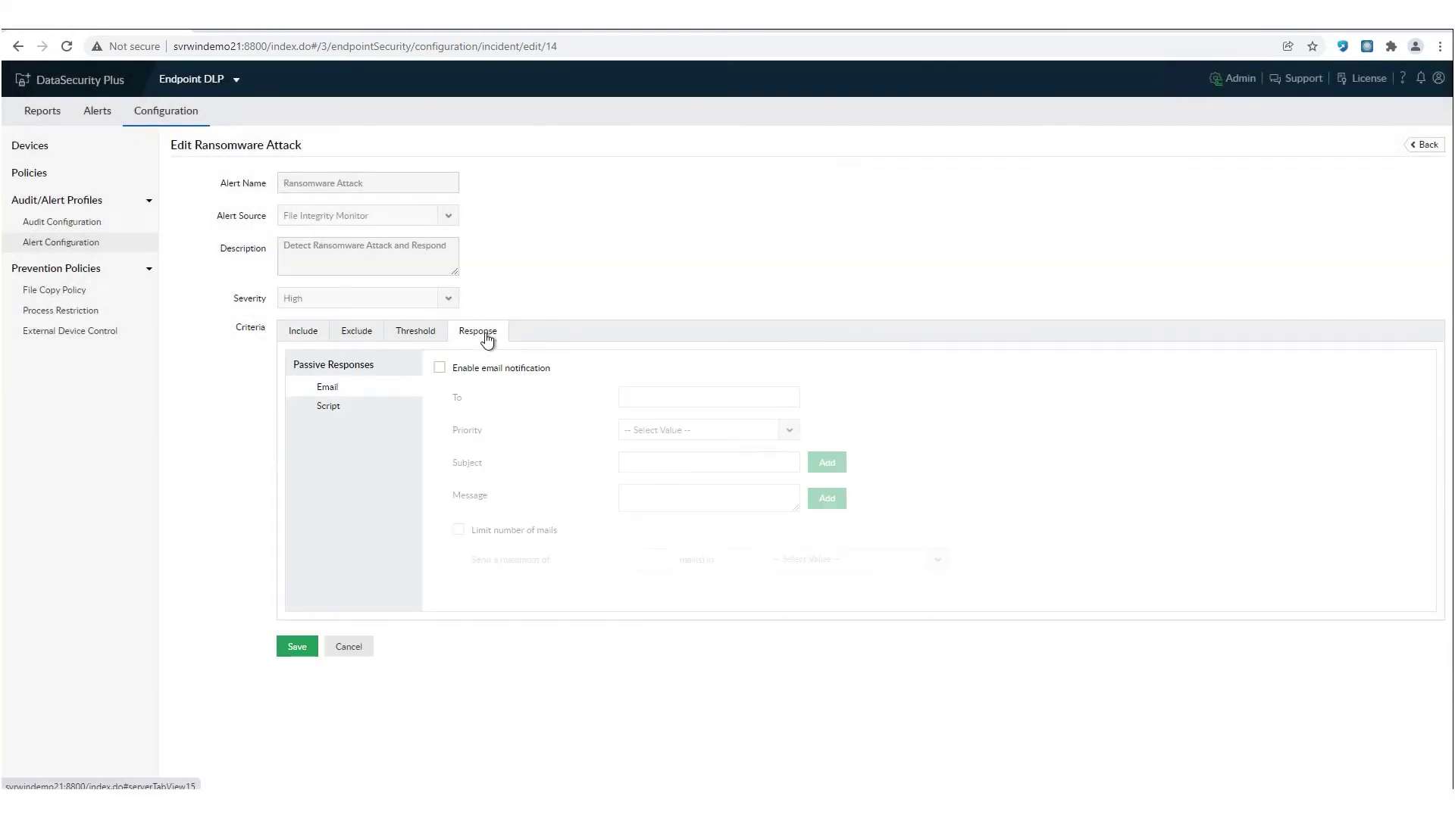
{"action": "left_click", "coordinate": [333, 409]}
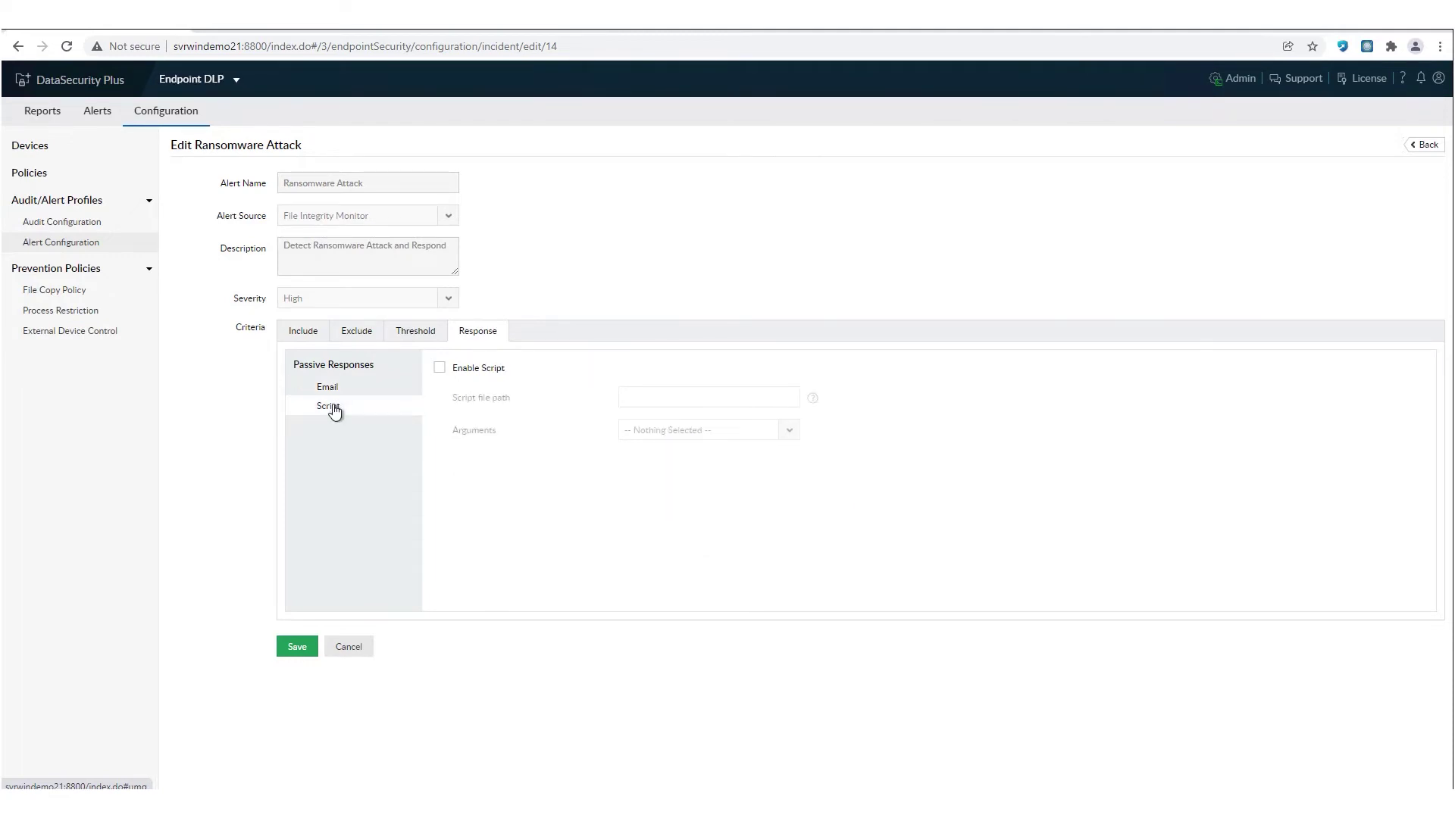
{"action": "left_click", "coordinate": [439, 368]}
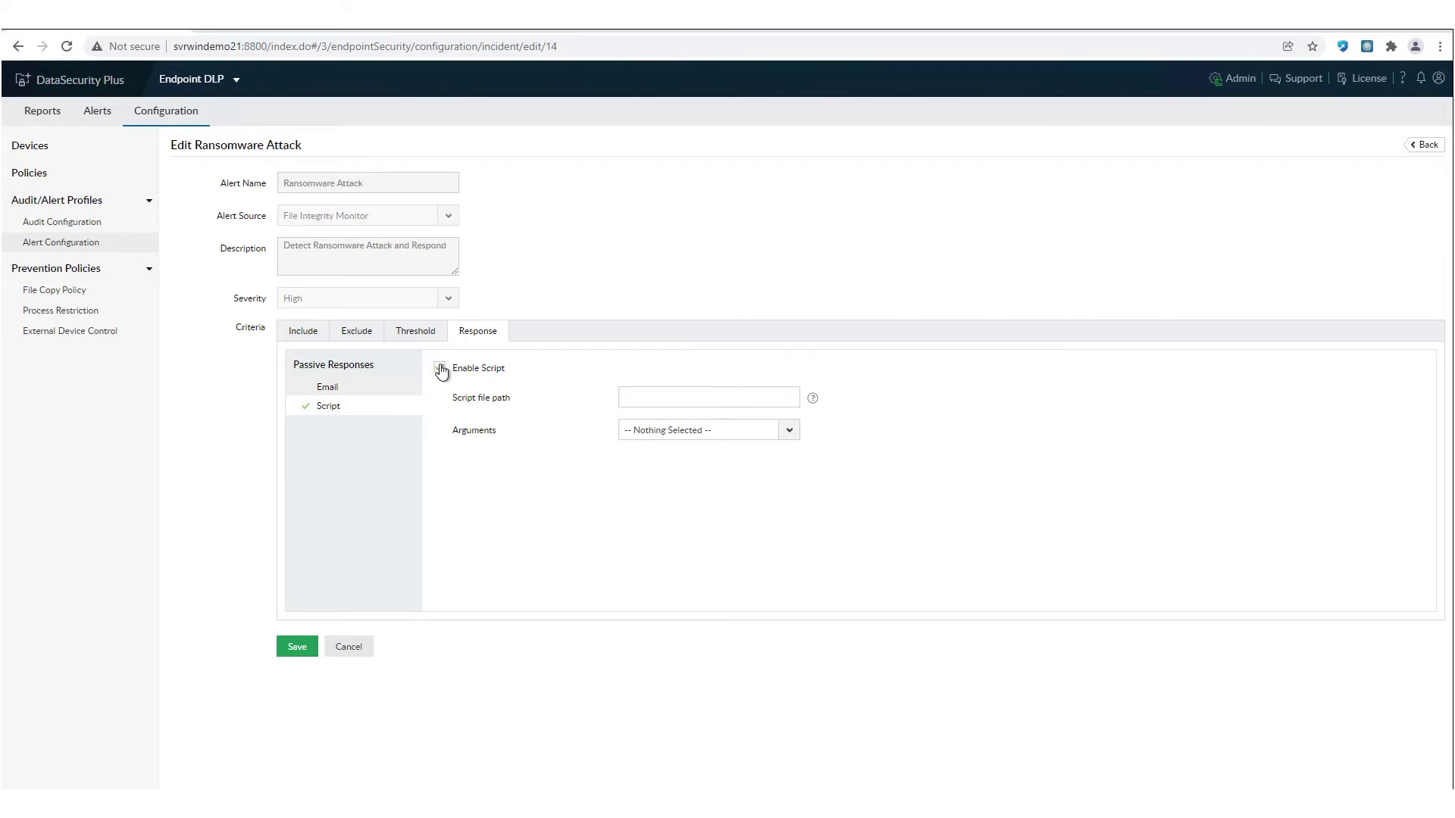
{"action": "left_click", "coordinate": [299, 340]}
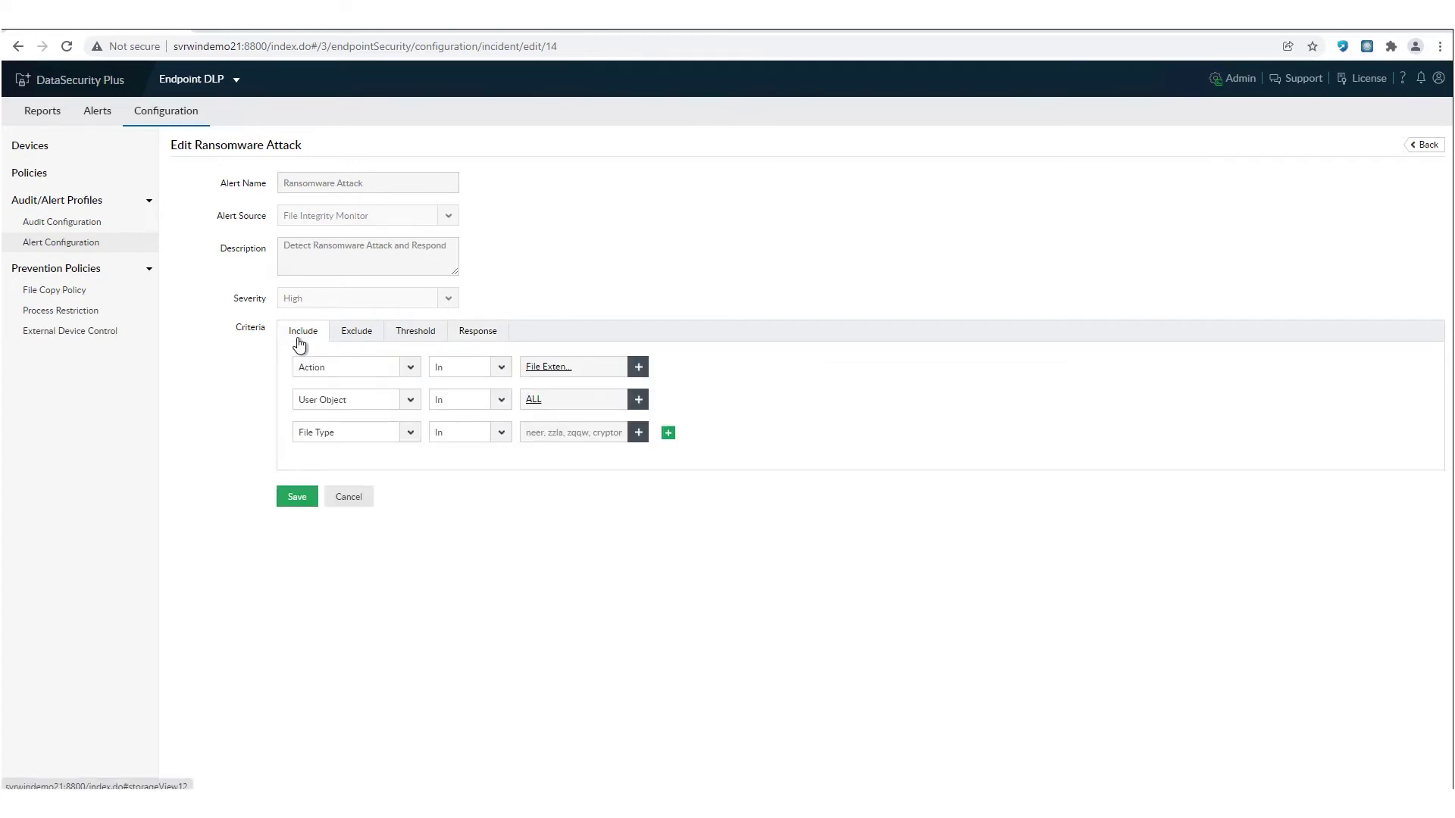
{"action": "left_click", "coordinate": [60, 244]}
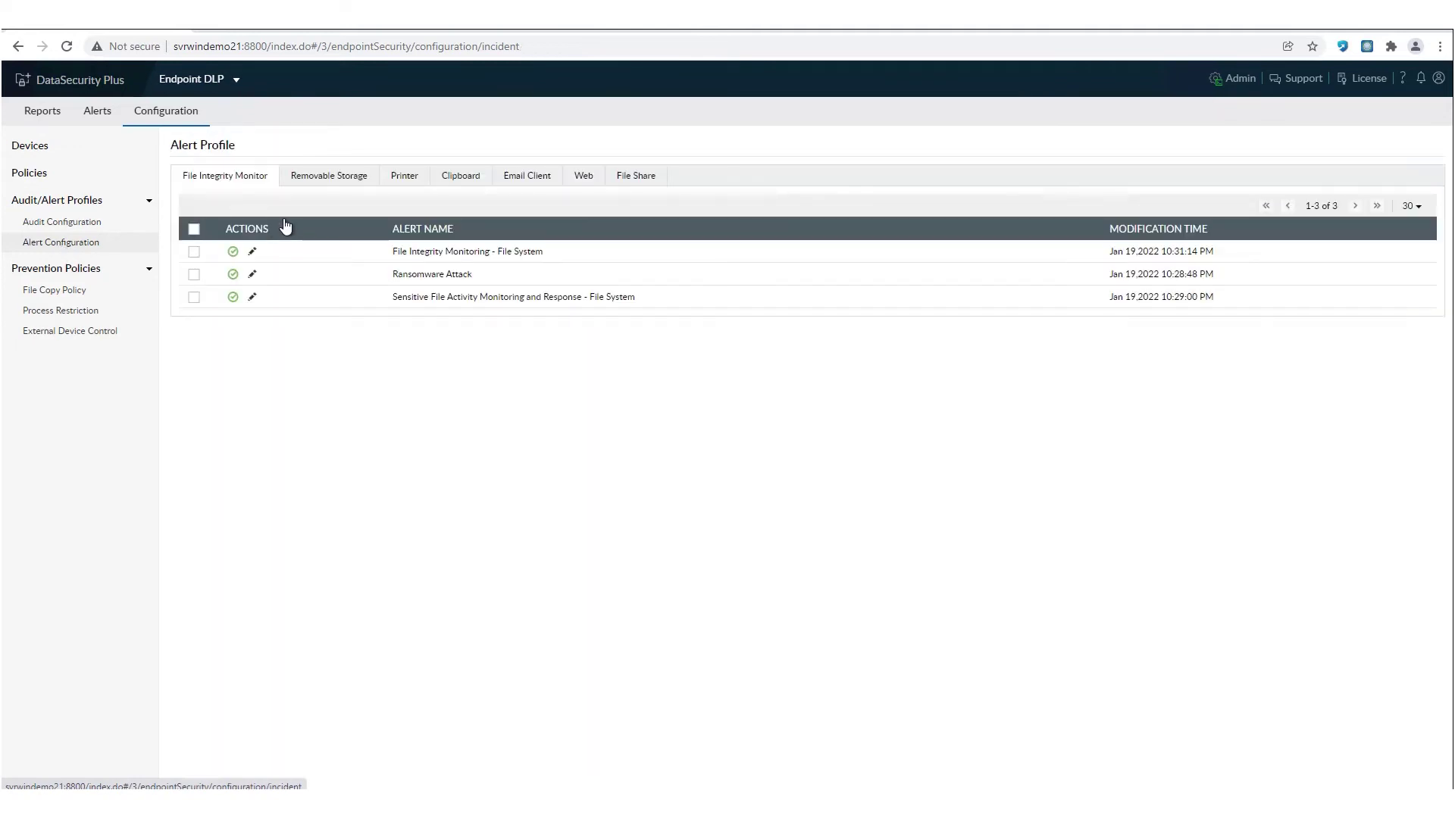
- Enable Block USB on the USB sensitive-file alert, then move to the Endpoint DLP Plus console
{"action": "left_click", "coordinate": [338, 179]}
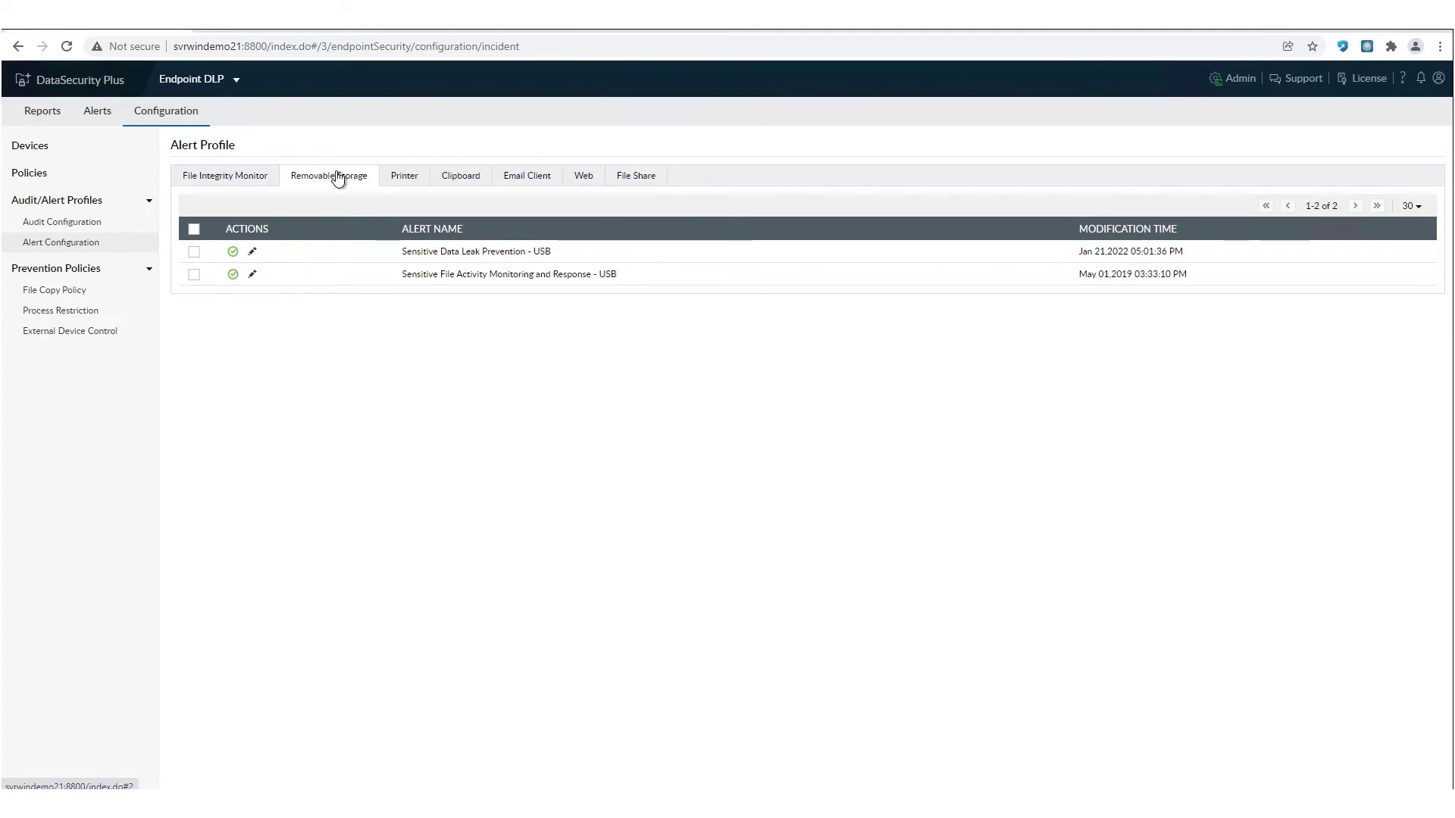
{"action": "left_click", "coordinate": [253, 275]}
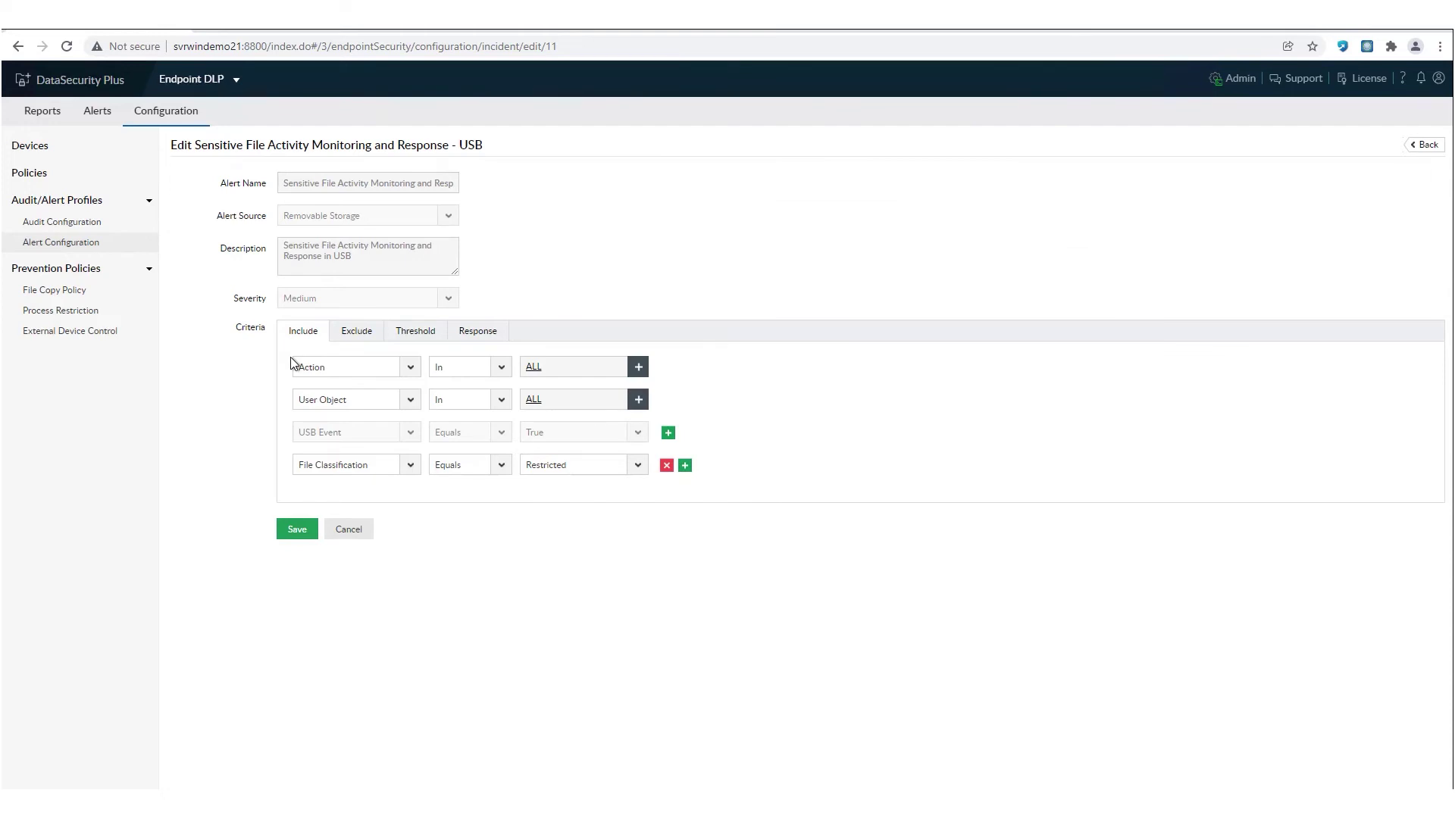
{"action": "left_click", "coordinate": [467, 335]}
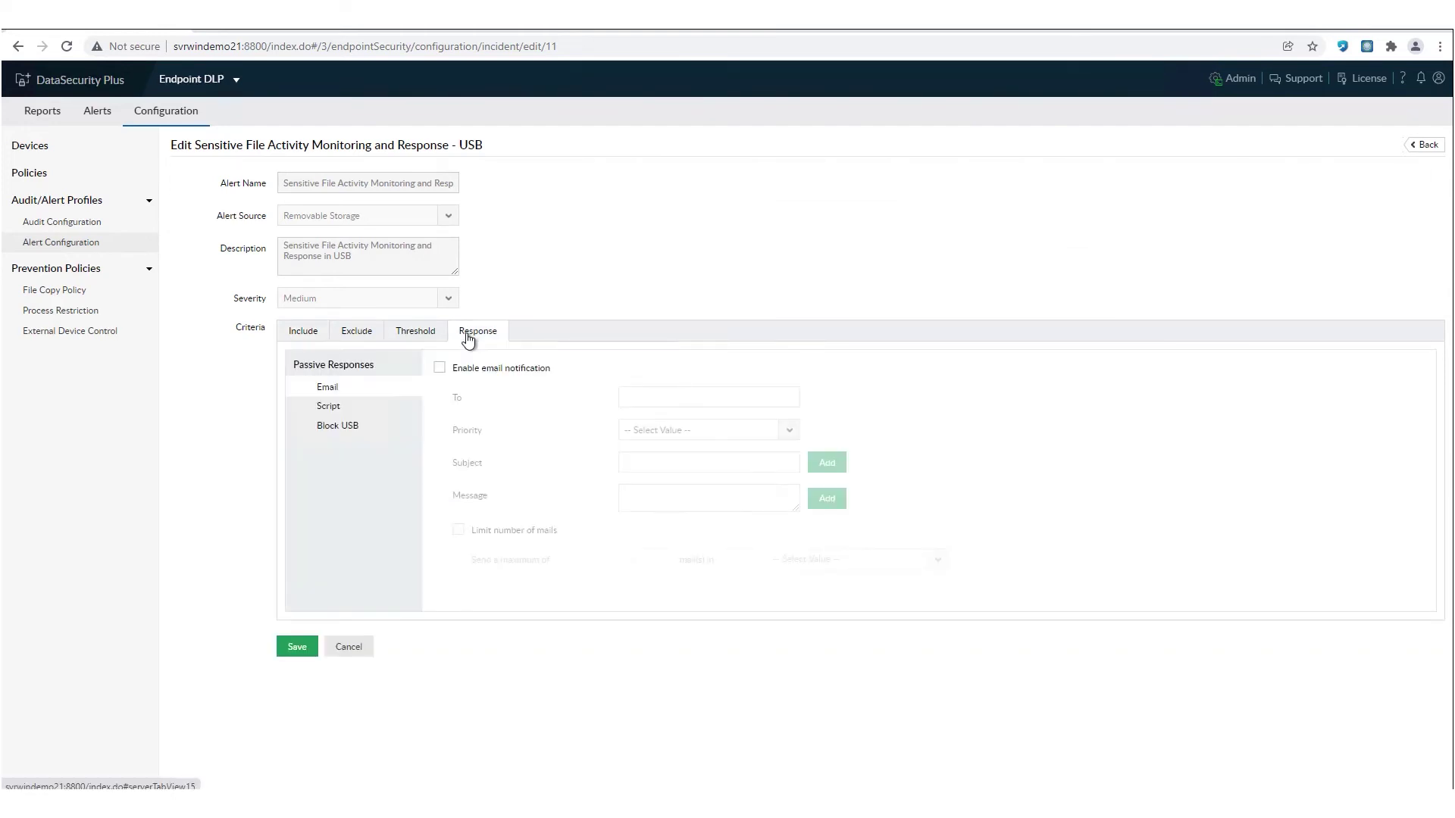
{"action": "left_click", "coordinate": [336, 428]}
{"action": "left_click", "coordinate": [488, 381]}
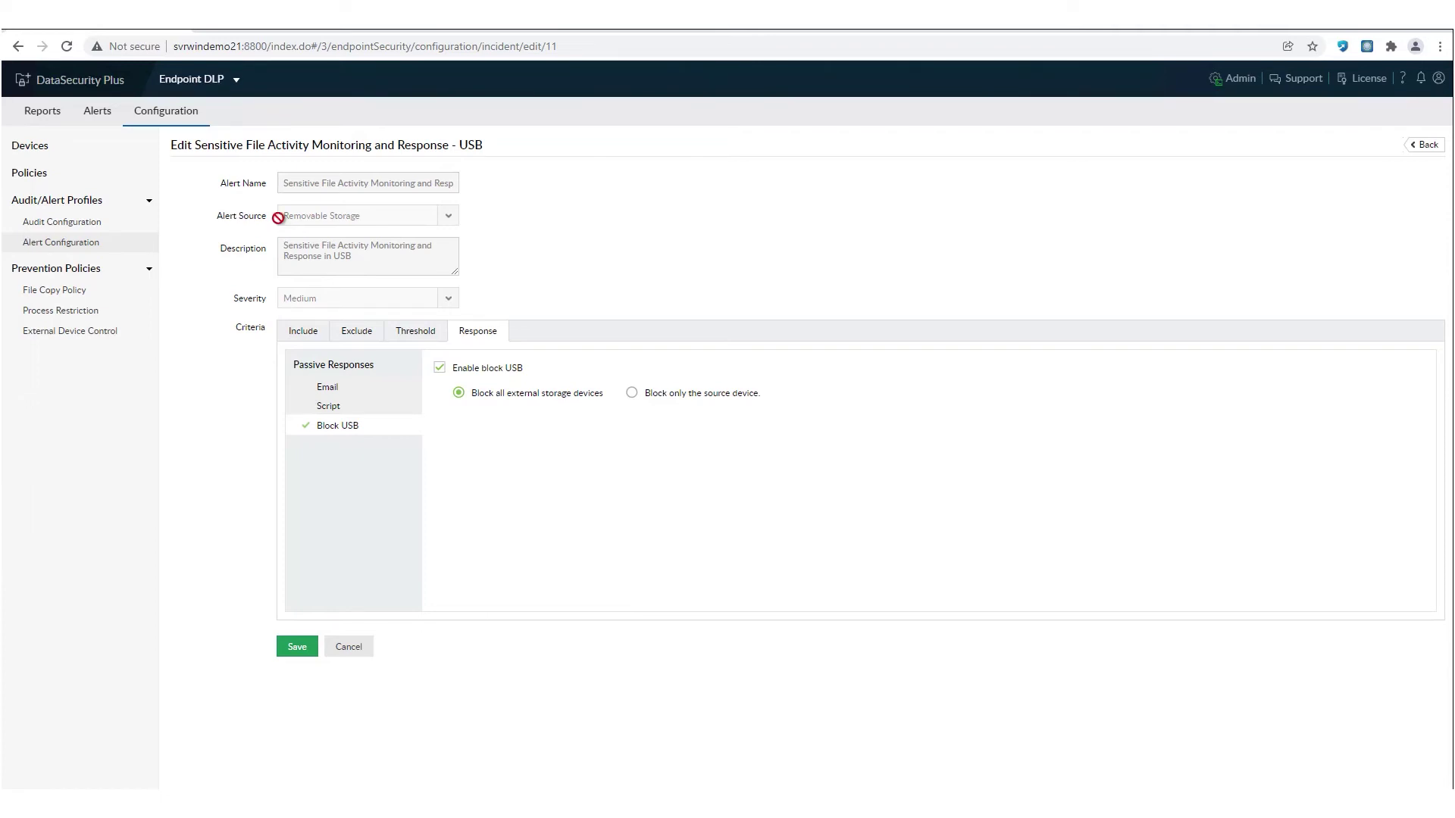
{"action": "left_click", "coordinate": [60, 295]}
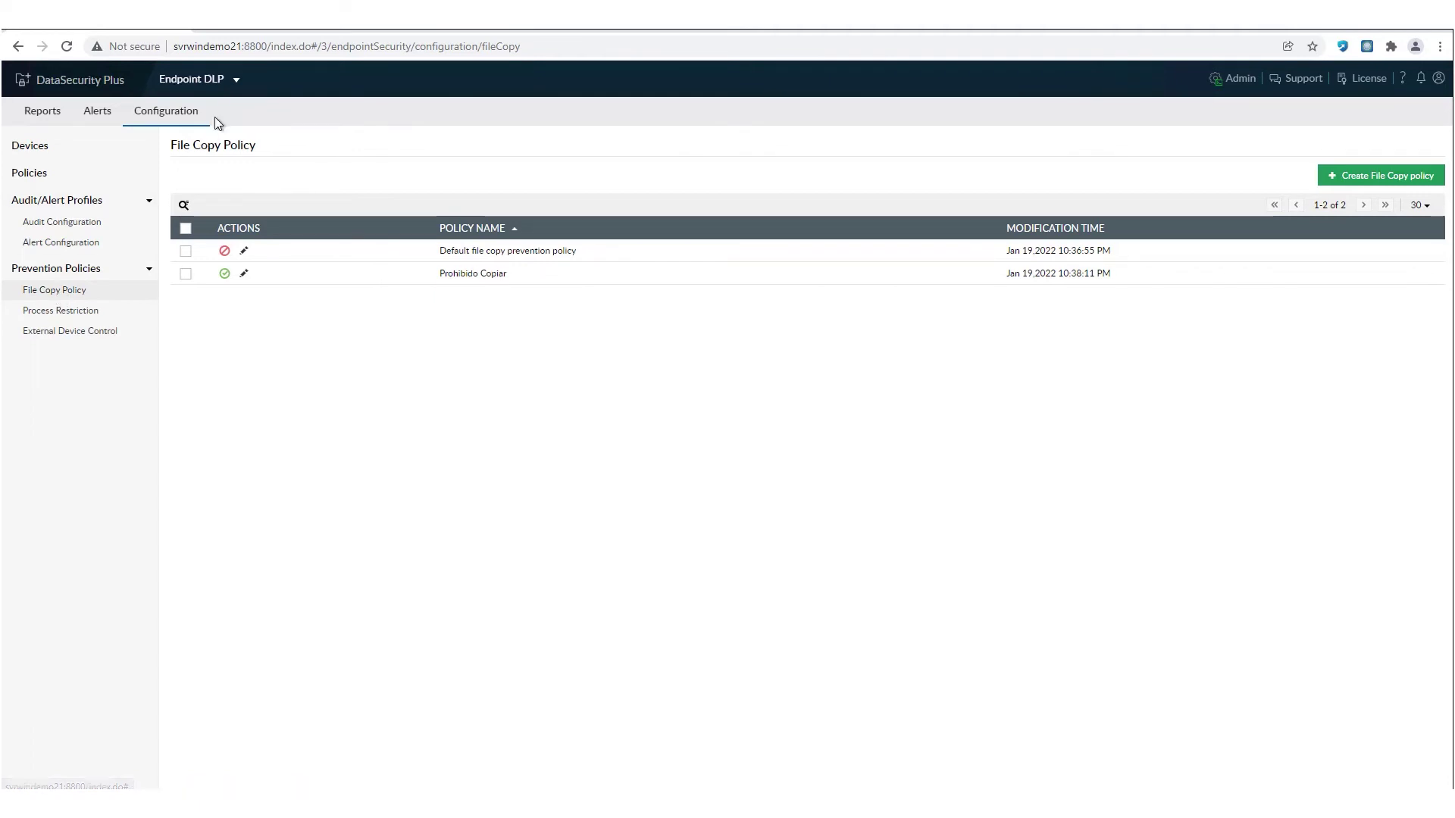
{"action": "left_click", "coordinate": [268, 31]}
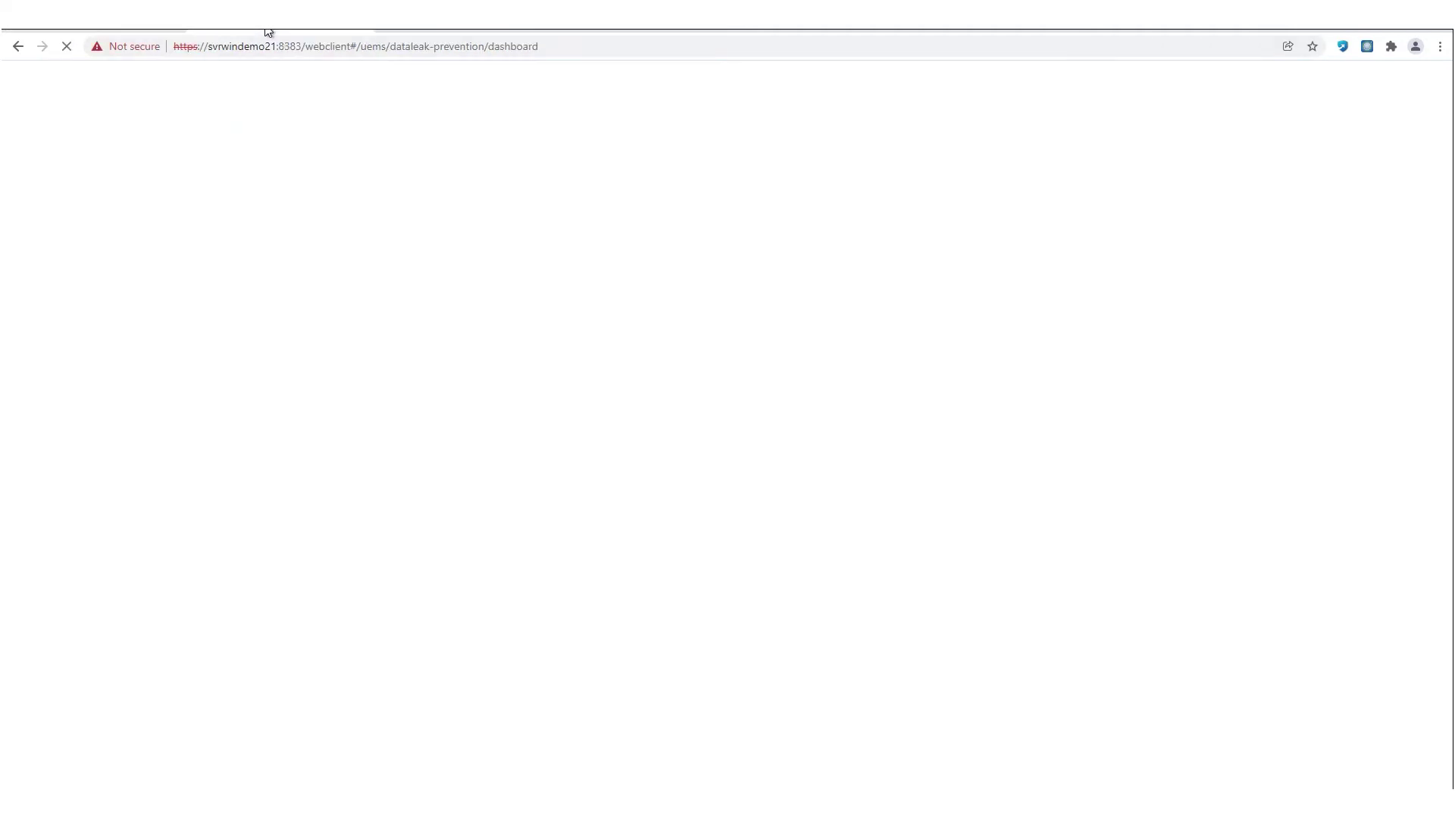
- Sign in to Endpoint DLP Plus with the administrator username and password
{"action": "left_click", "coordinate": [884, 354]}
{"action": "type", "text": "admin"}
{"action": "key", "text": "Tab"}
{"action": "type", "text": "Admin@123"}
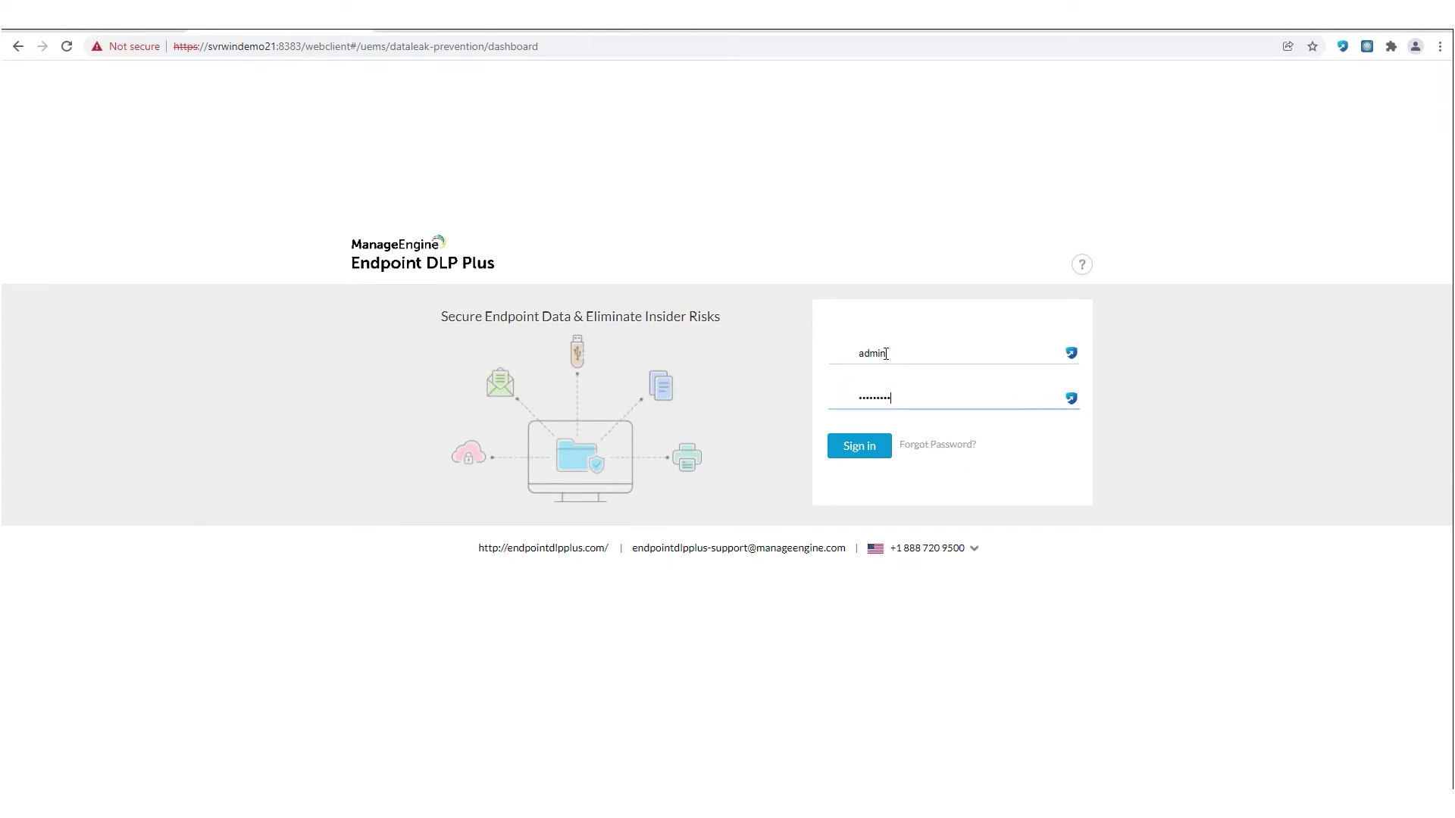
{"action": "key", "text": "Return"}
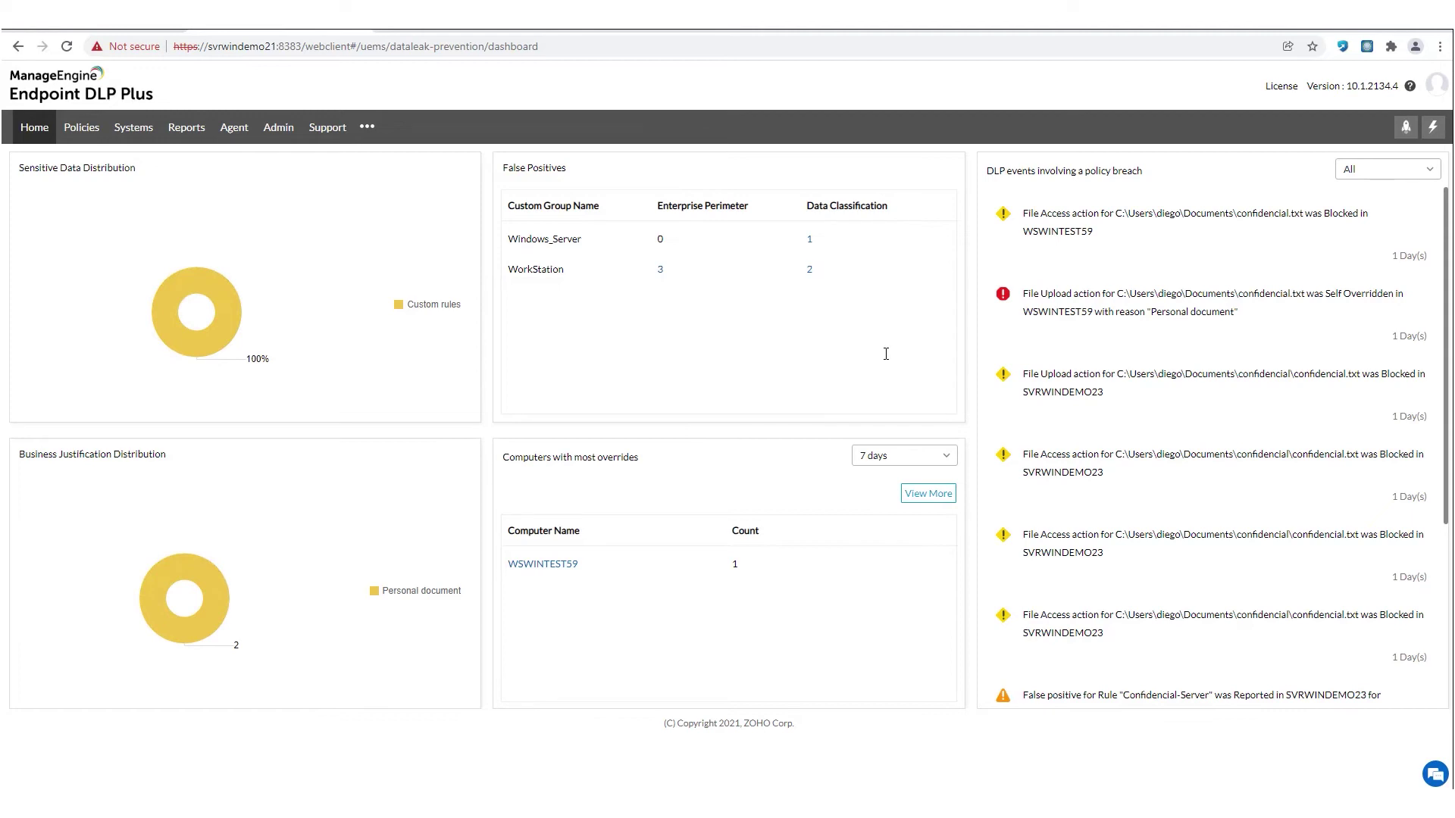
- Open Policies > Data Classification and start a new data rule
{"action": "left_click", "coordinate": [82, 129]}
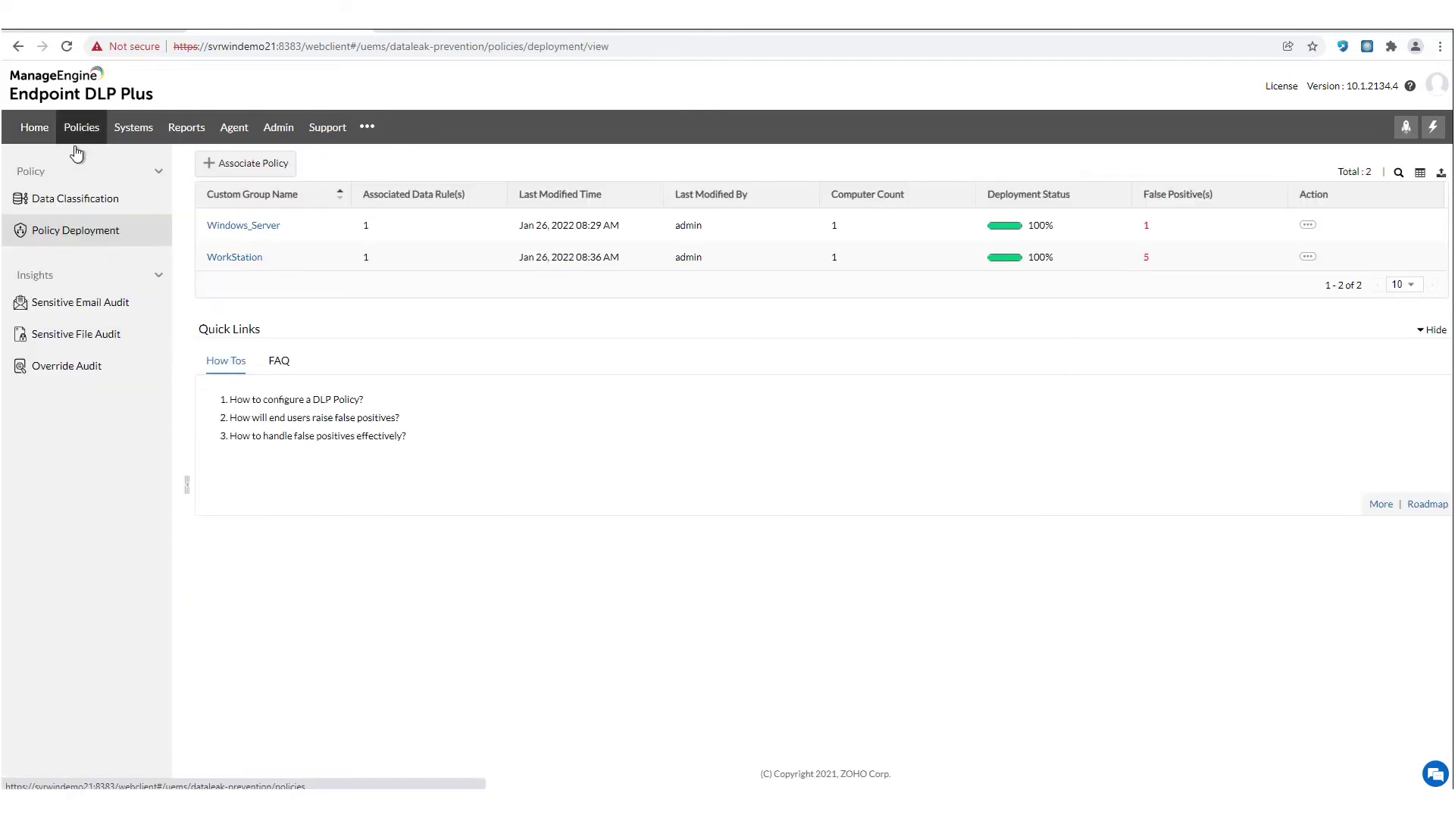
{"action": "left_click", "coordinate": [64, 199]}
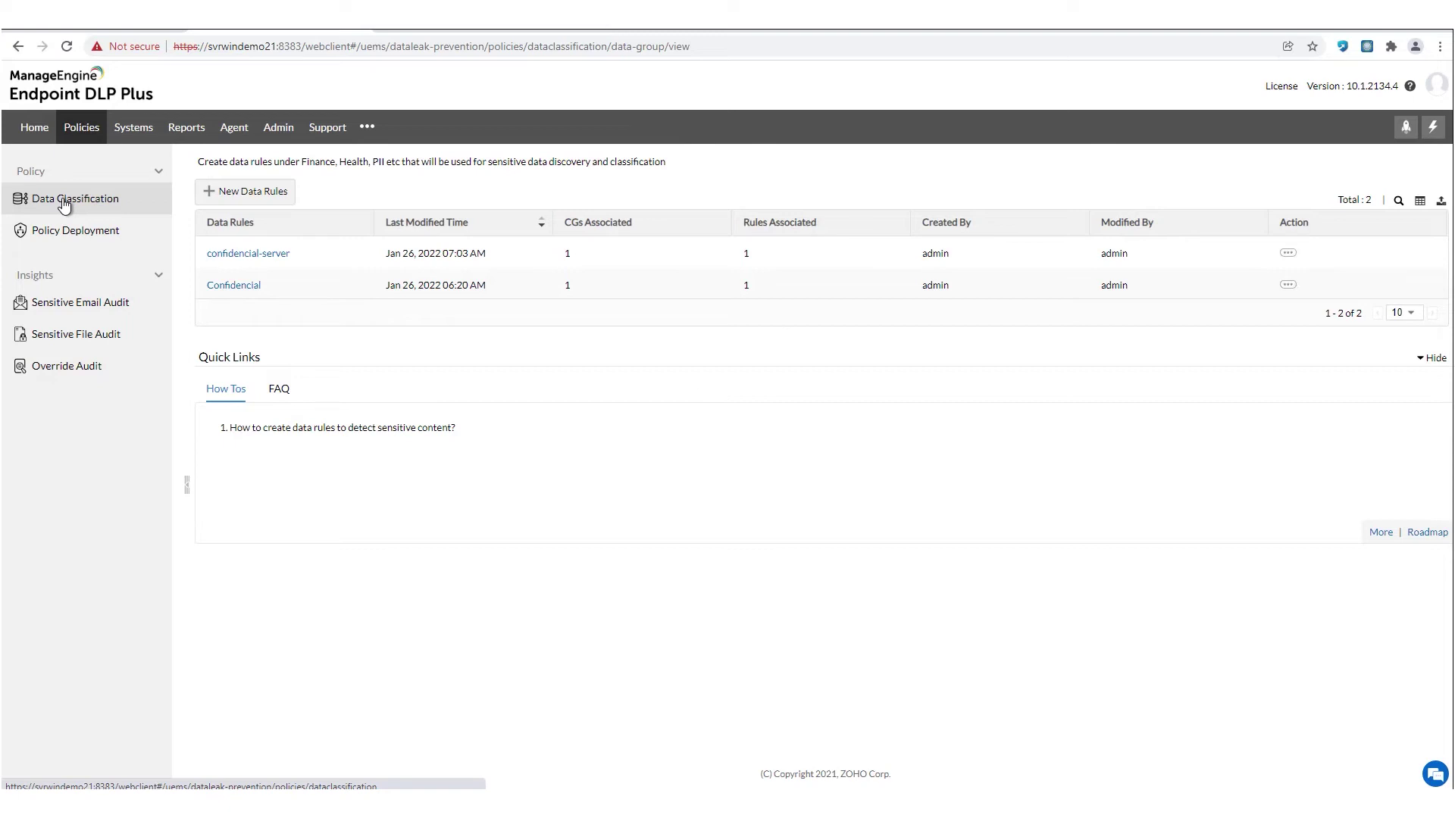
{"action": "left_click", "coordinate": [270, 196]}
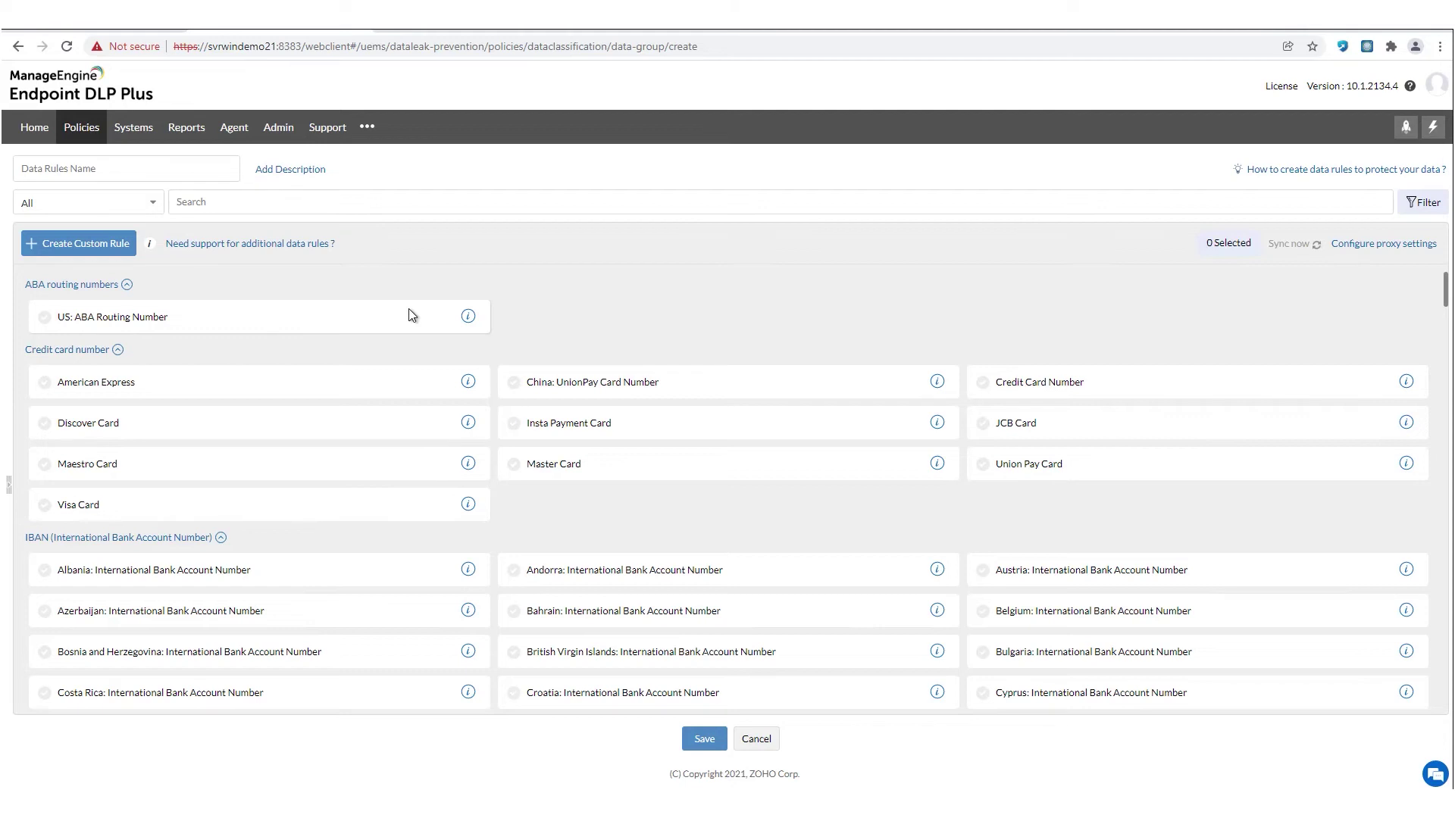
- Scroll through the list of predefined data rules
{"action": "scroll", "coordinate": [691, 303], "scroll_direction": "down", "scroll_amount": 1}
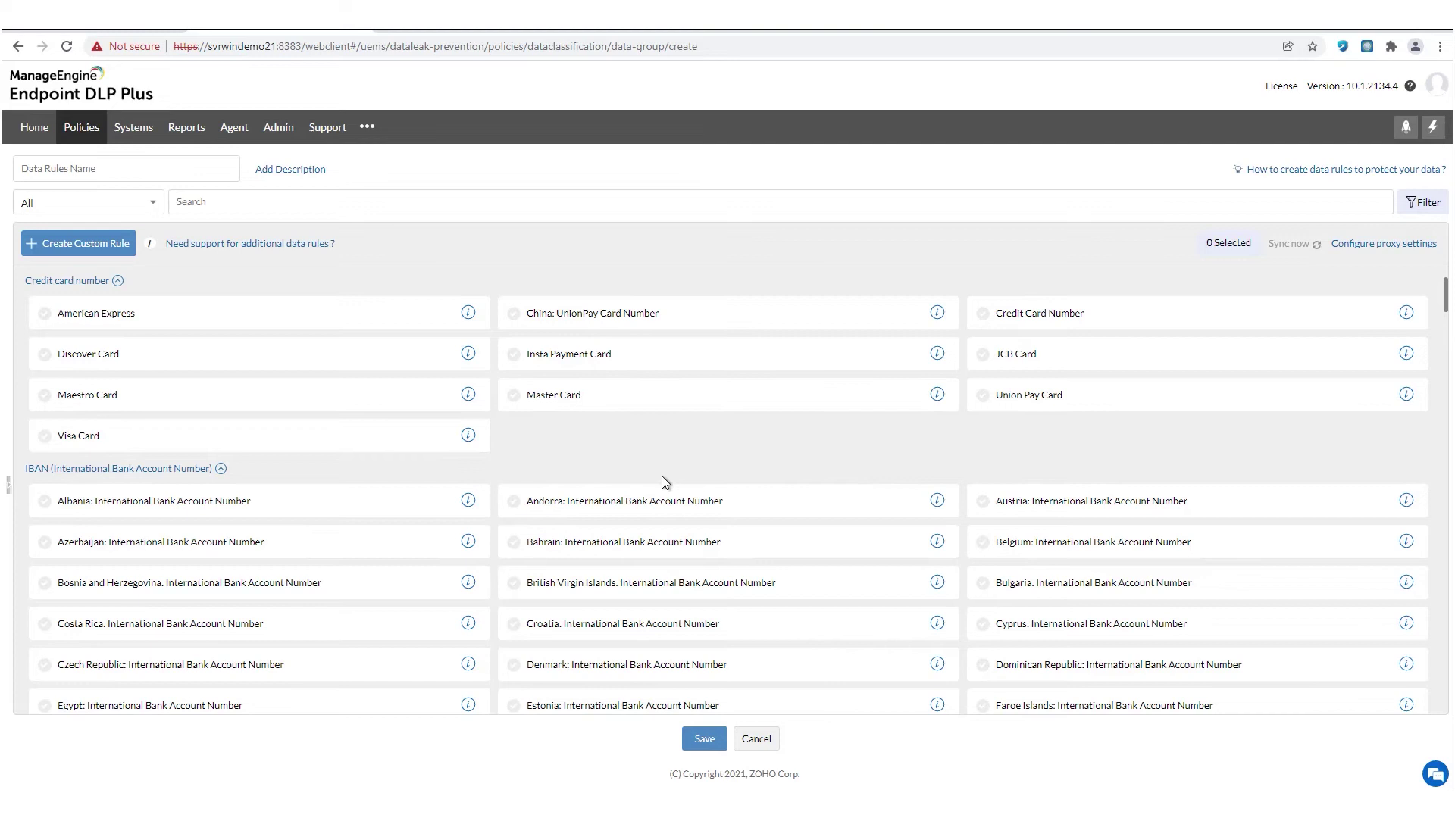
{"action": "scroll", "coordinate": [679, 483], "scroll_direction": "down", "scroll_amount": 2}
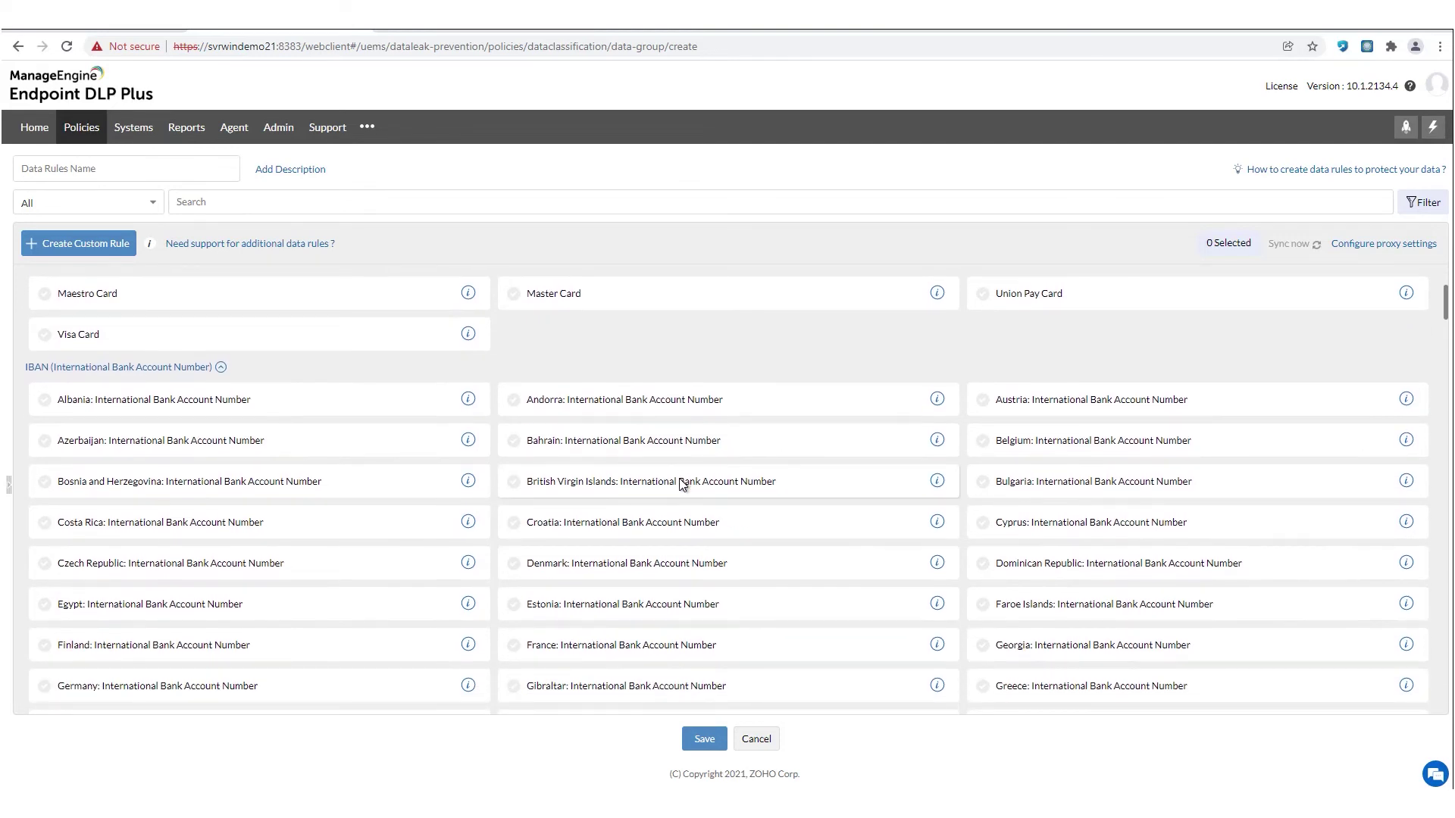
{"action": "scroll", "coordinate": [682, 484], "scroll_direction": "down", "scroll_amount": 3}
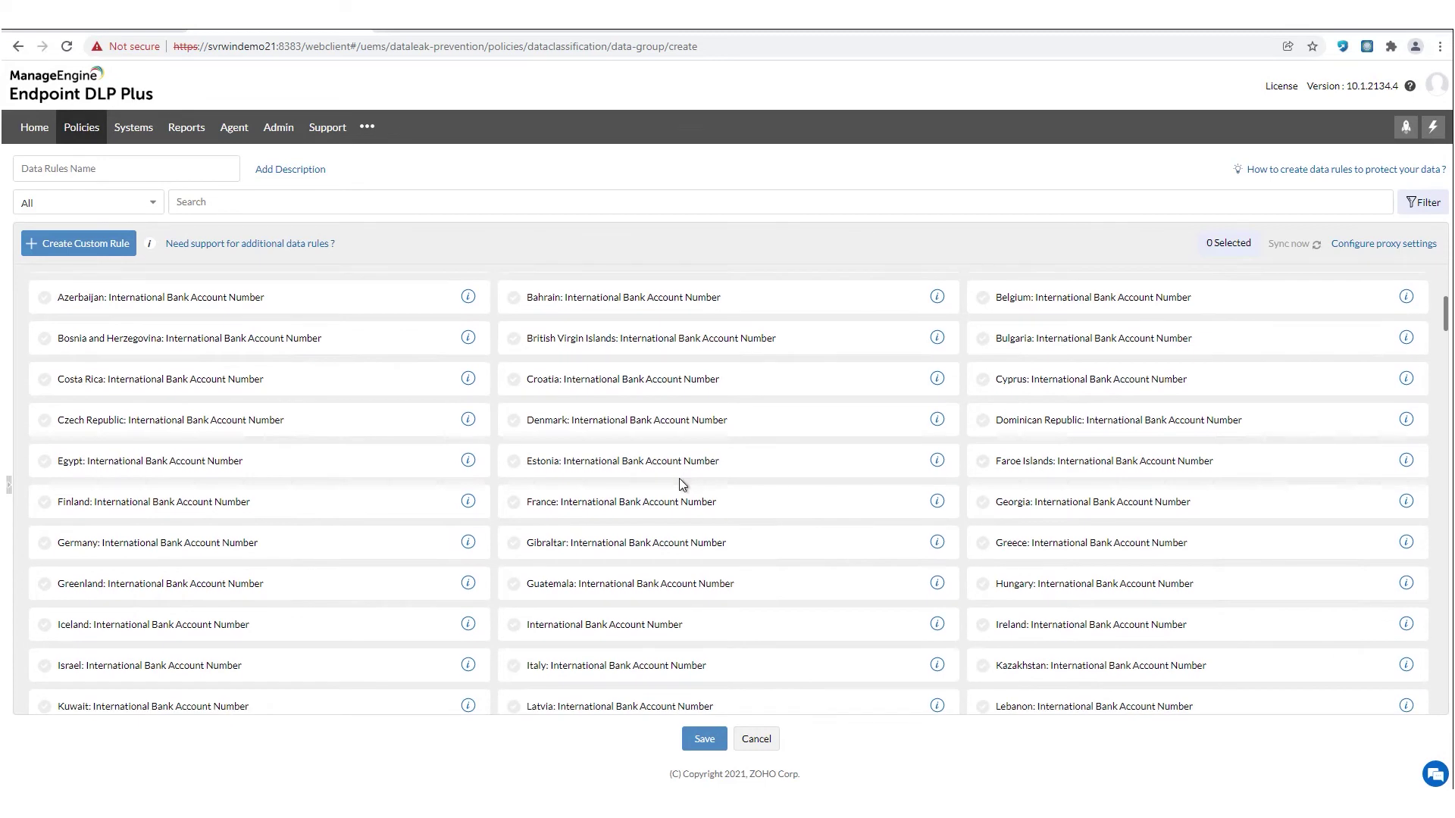
{"action": "scroll", "coordinate": [679, 479], "scroll_direction": "down", "scroll_amount": 9}
{"action": "scroll", "coordinate": [679, 479], "scroll_direction": "up", "scroll_amount": 10}
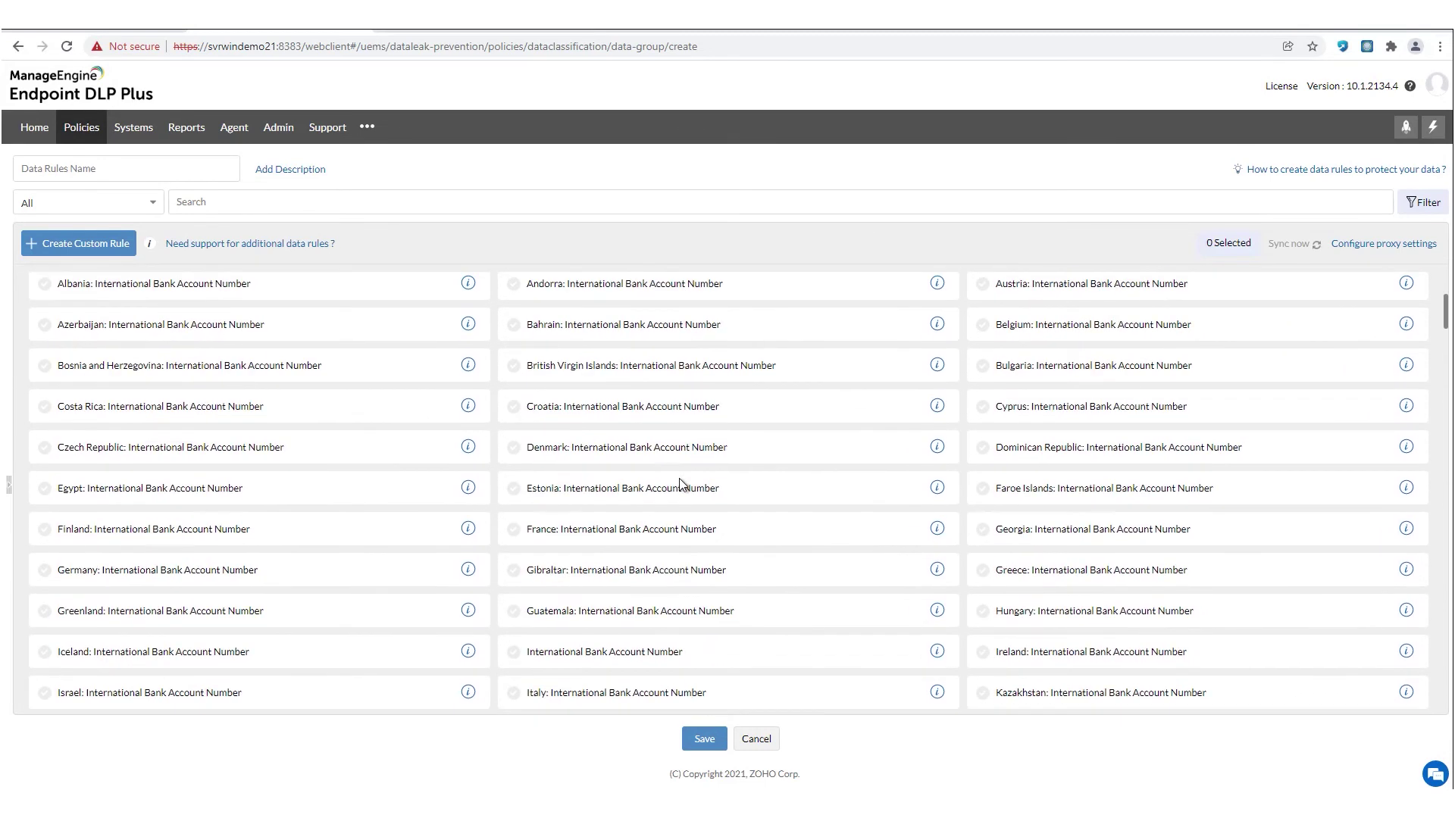
{"action": "scroll", "coordinate": [680, 485], "scroll_direction": "up", "scroll_amount": 5}
{"action": "scroll", "coordinate": [680, 484], "scroll_direction": "down", "scroll_amount": 5}
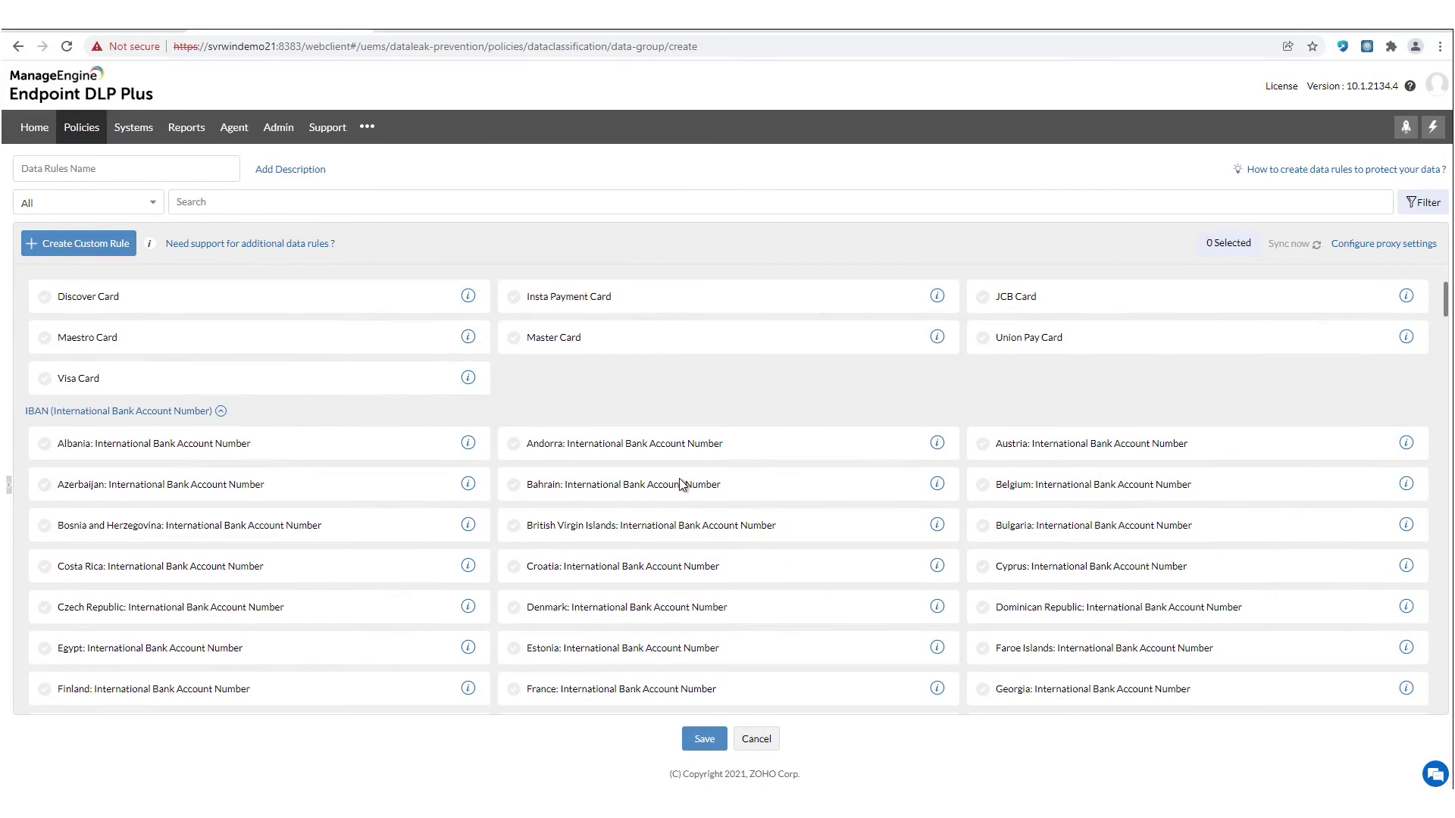
{"action": "scroll", "coordinate": [681, 484], "scroll_direction": "down", "scroll_amount": 15}
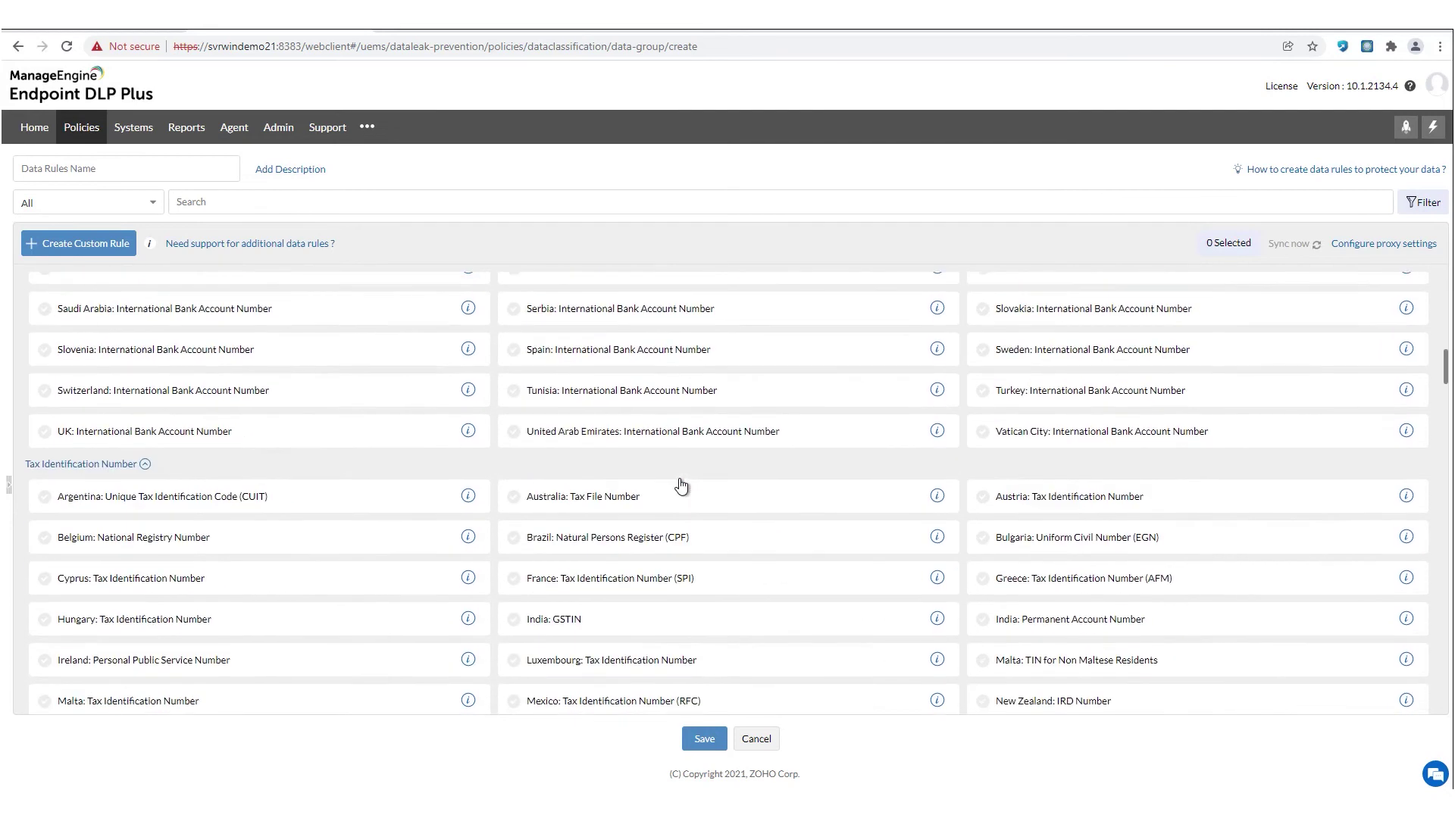
{"action": "scroll", "coordinate": [681, 484], "scroll_direction": "down", "scroll_amount": 8}
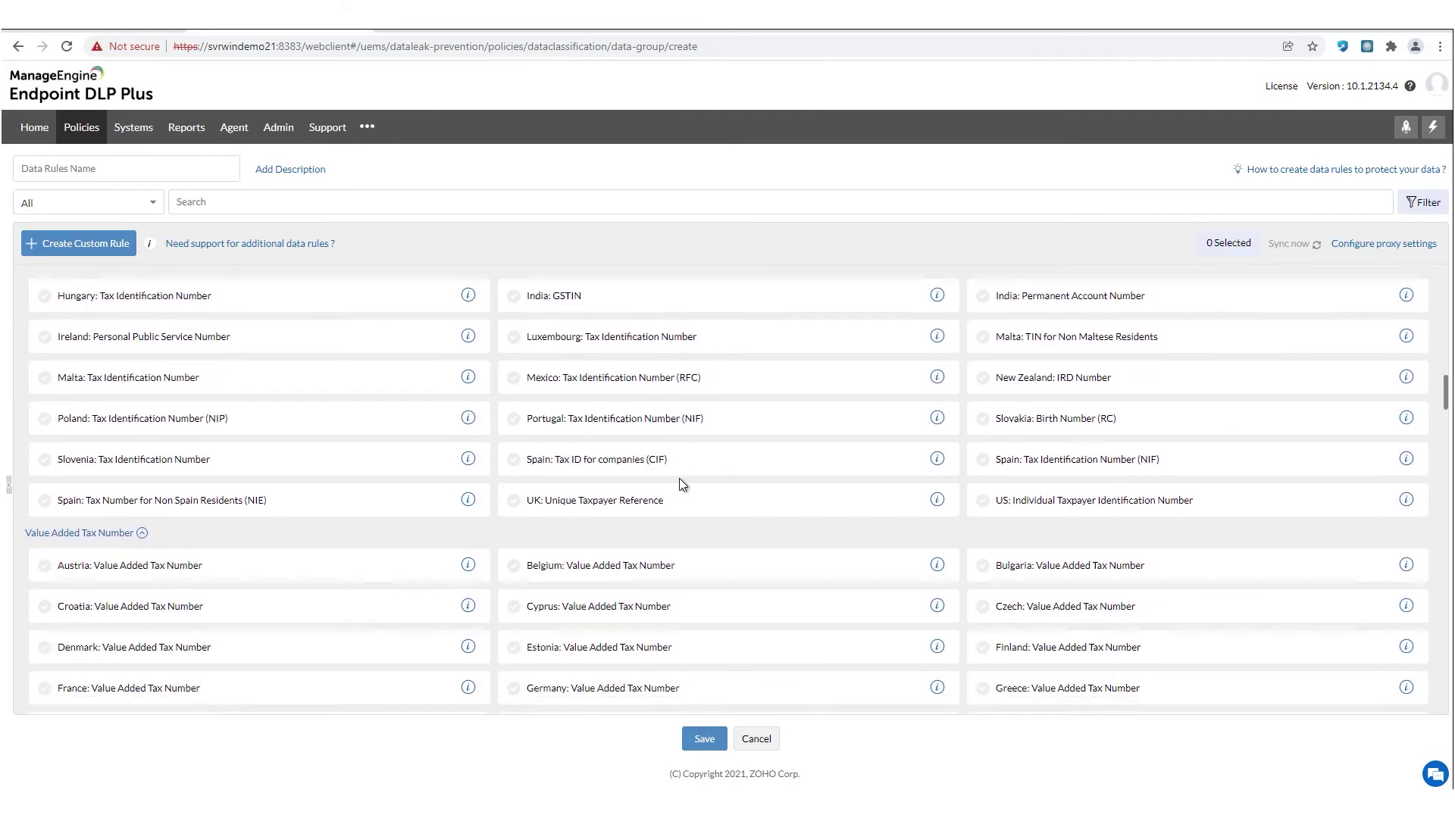
{"action": "scroll", "coordinate": [678, 484], "scroll_direction": "down", "scroll_amount": 8}
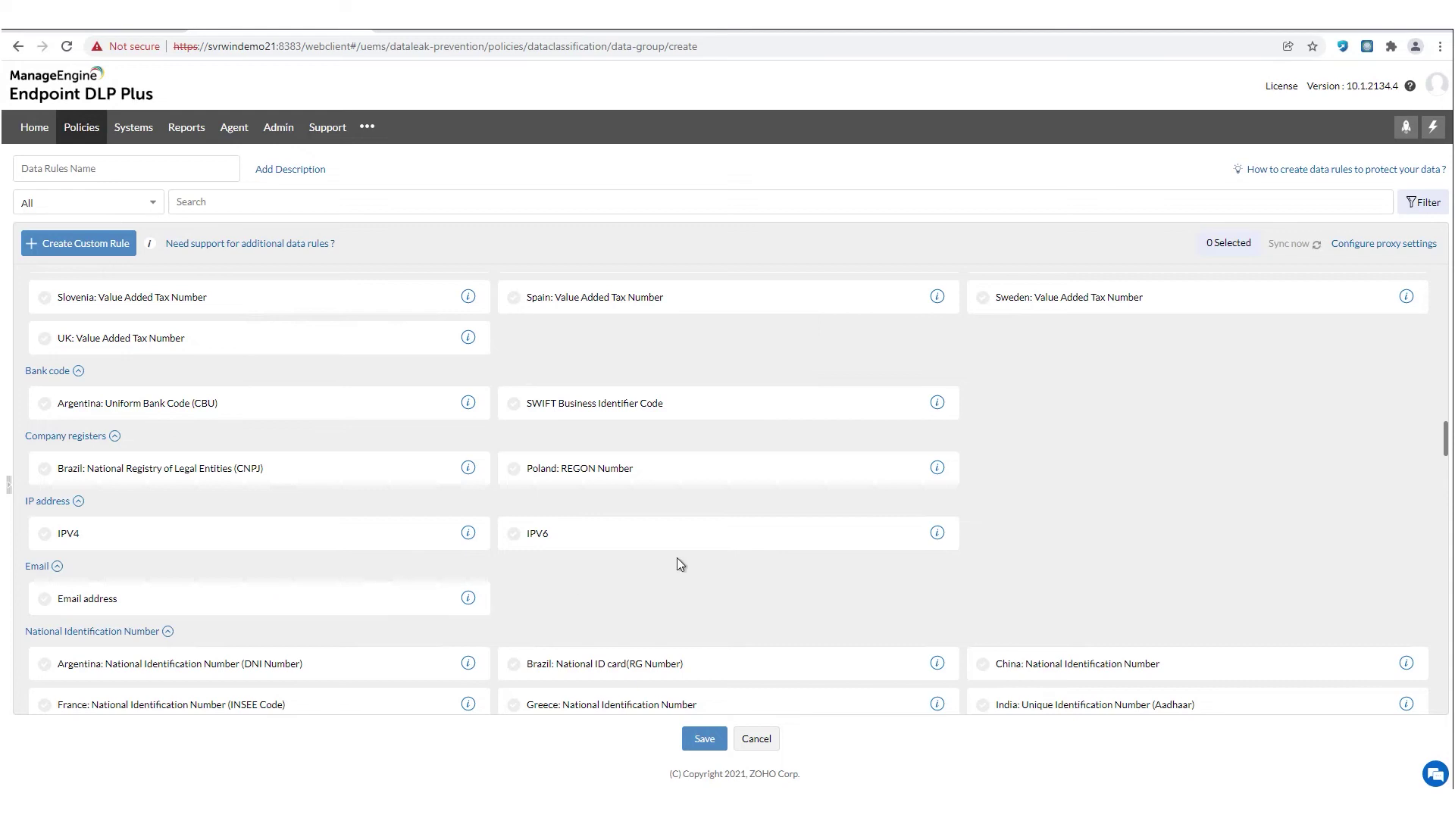
{"action": "scroll", "coordinate": [678, 561], "scroll_direction": "down", "scroll_amount": 20}
{"action": "scroll", "coordinate": [677, 560], "scroll_direction": "up", "scroll_amount": 20}
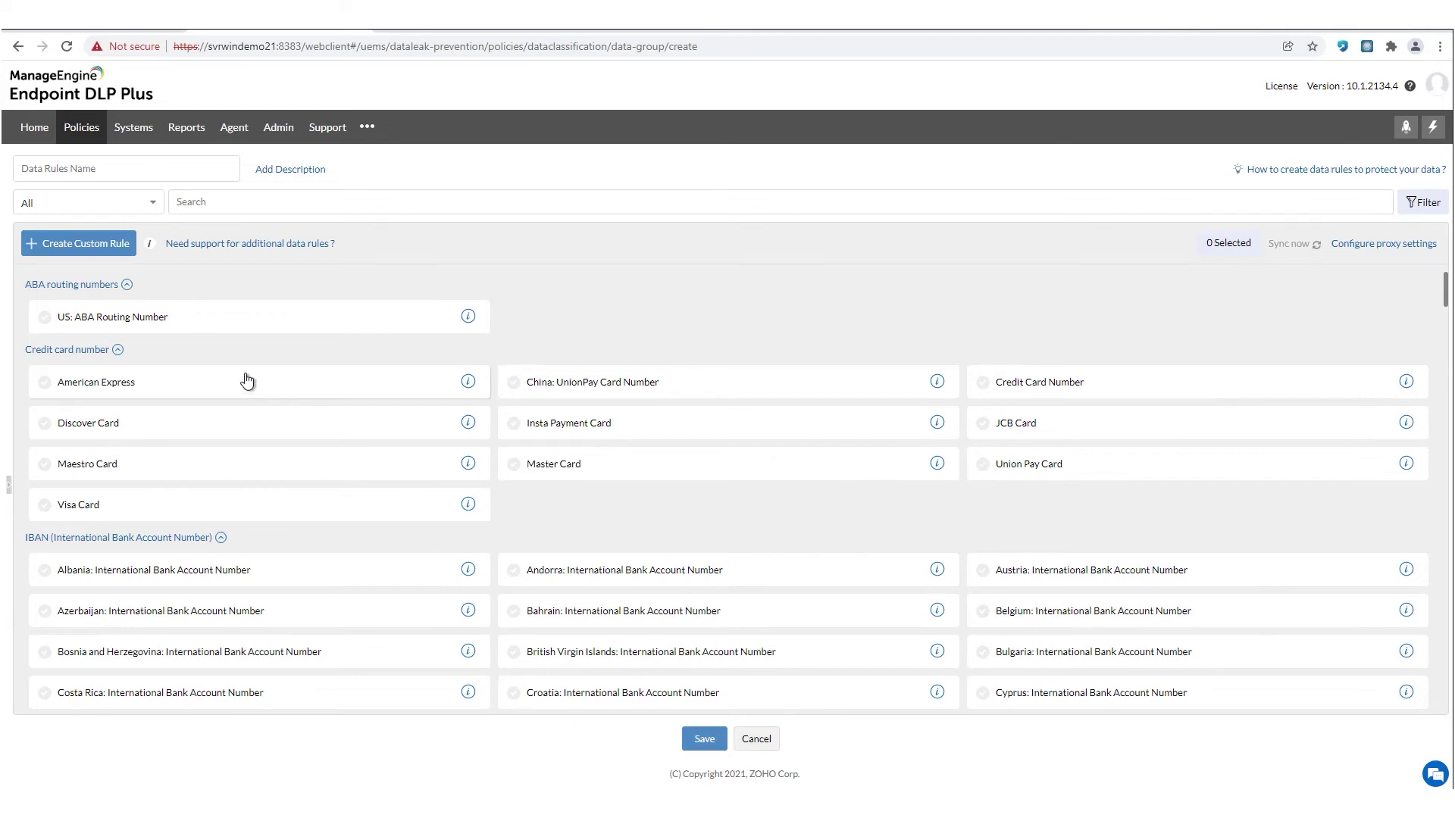
- Tick and untick Discover Card, leaving no predefined rules selected, and list the custom rule types
{"action": "left_click", "coordinate": [71, 260]}
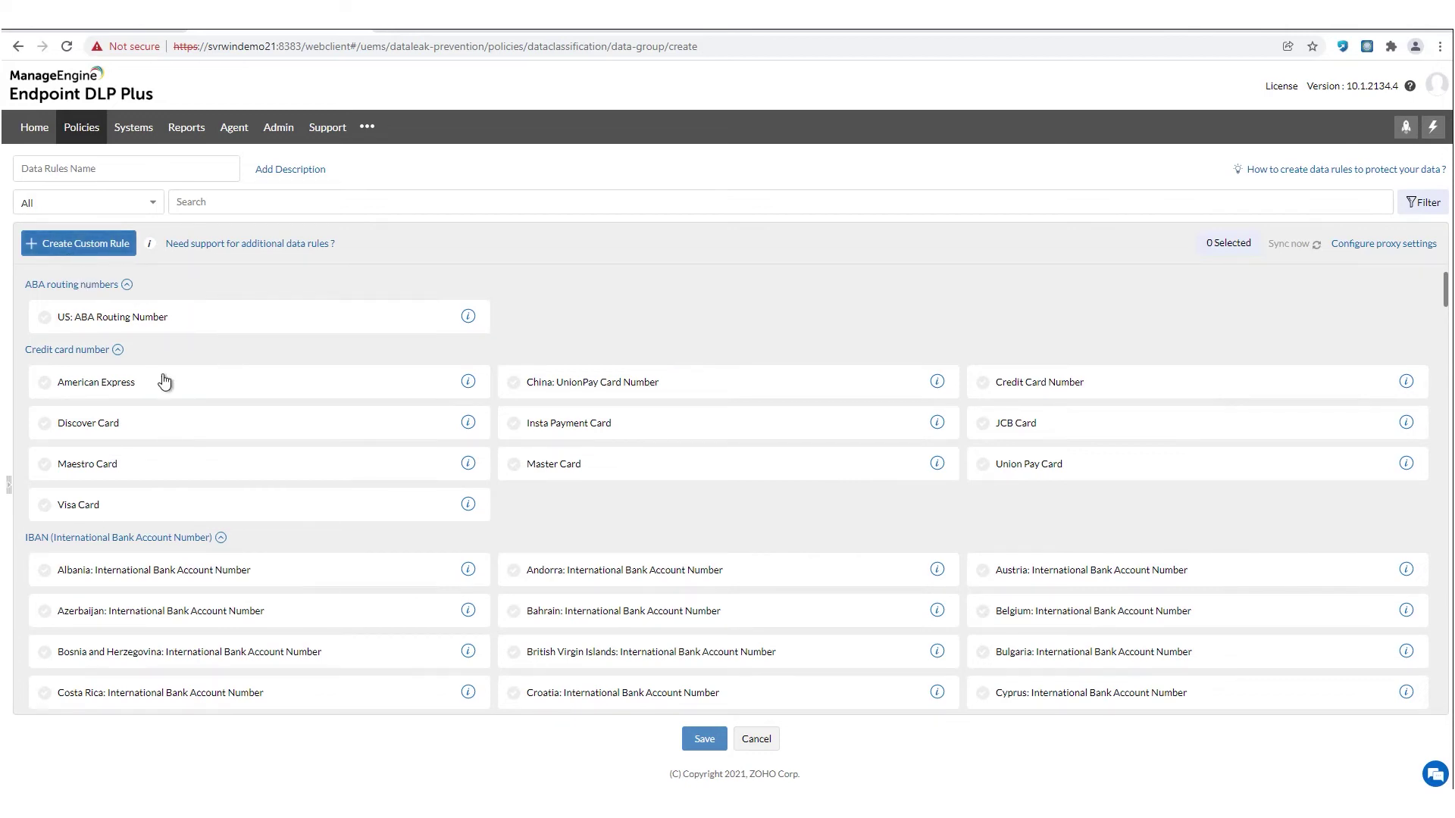
{"action": "left_click", "coordinate": [180, 429]}
{"action": "left_click", "coordinate": [180, 429]}
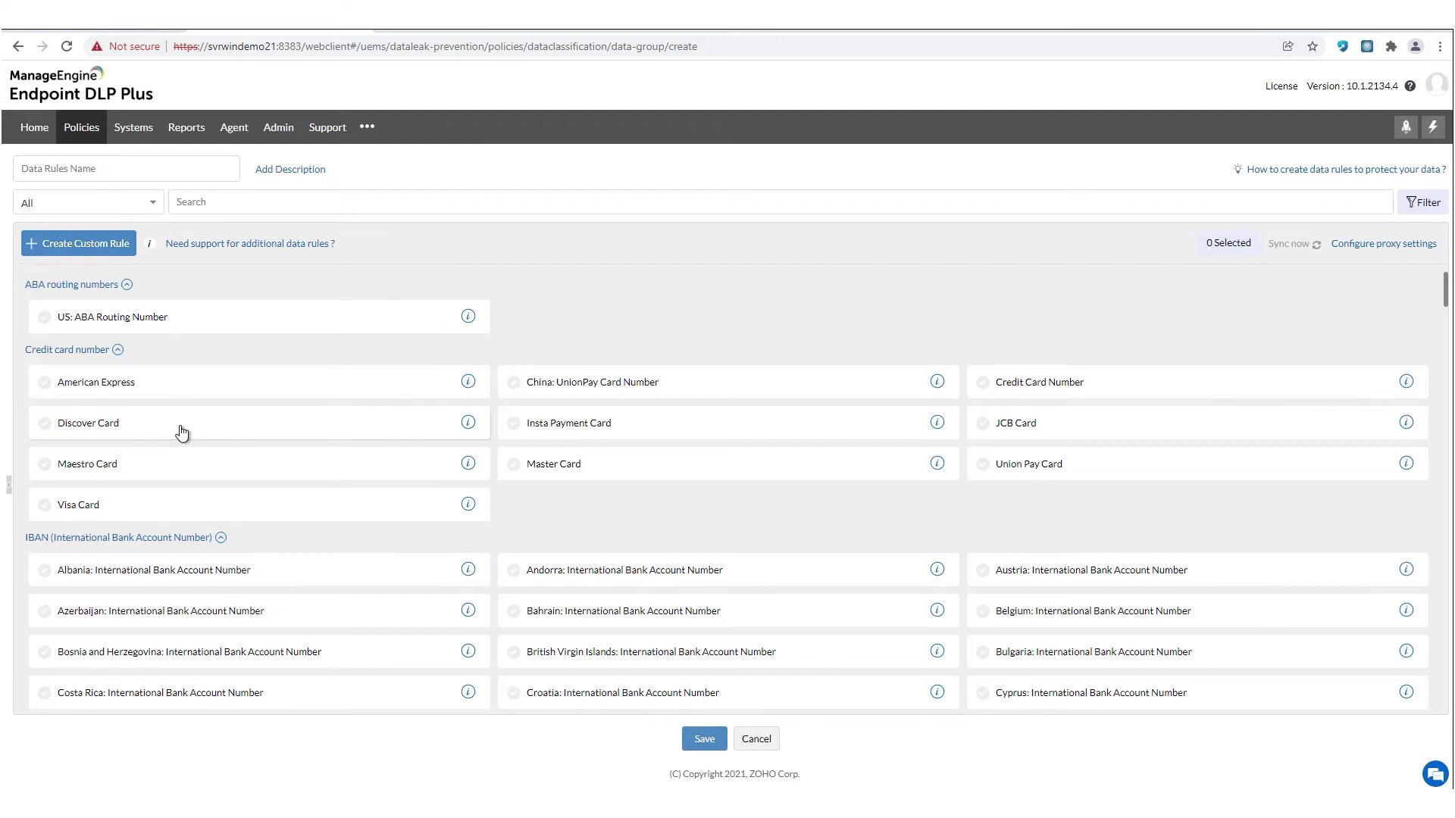
{"action": "left_click", "coordinate": [87, 248]}
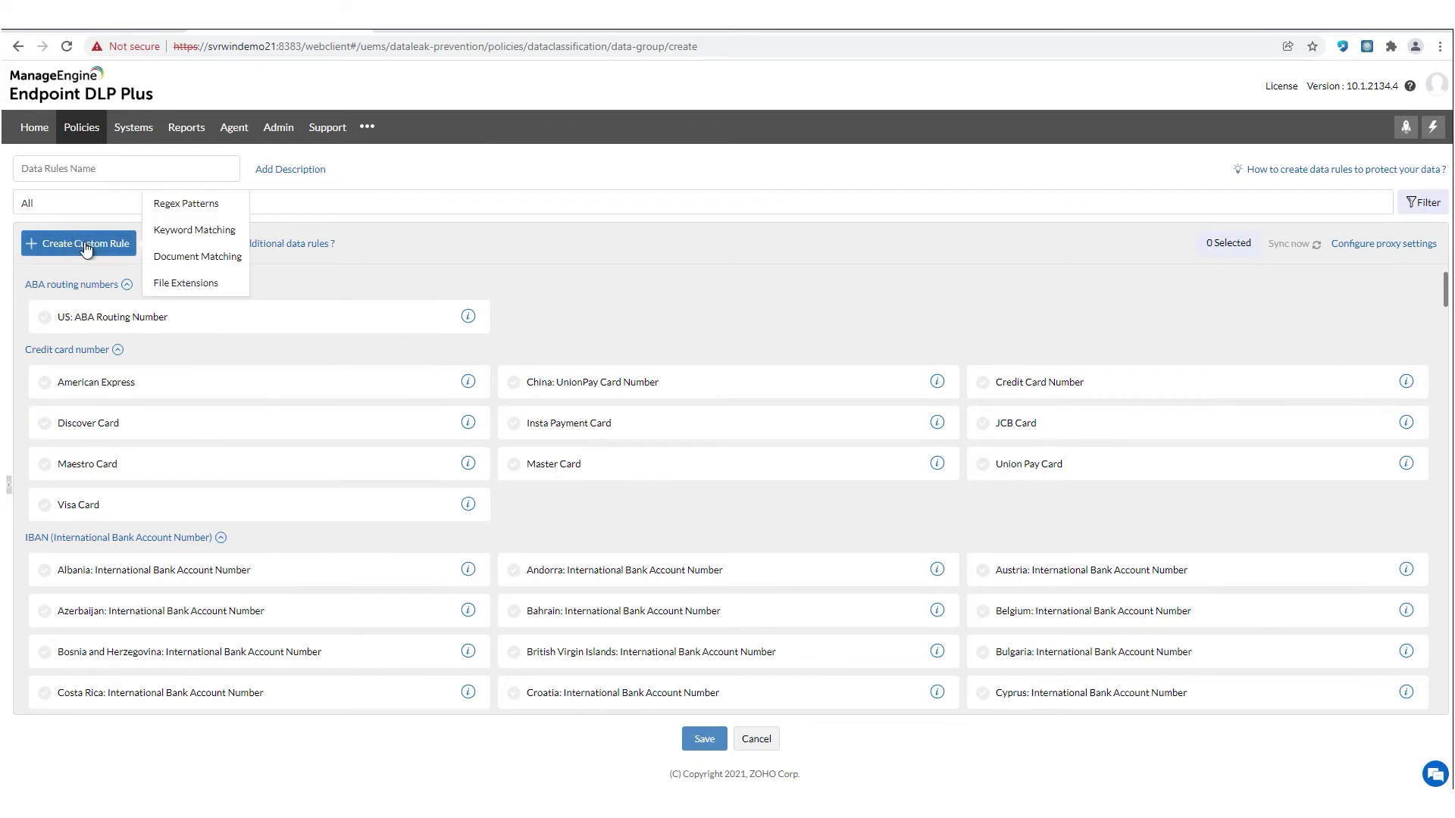
{"action": "left_click", "coordinate": [179, 293]}
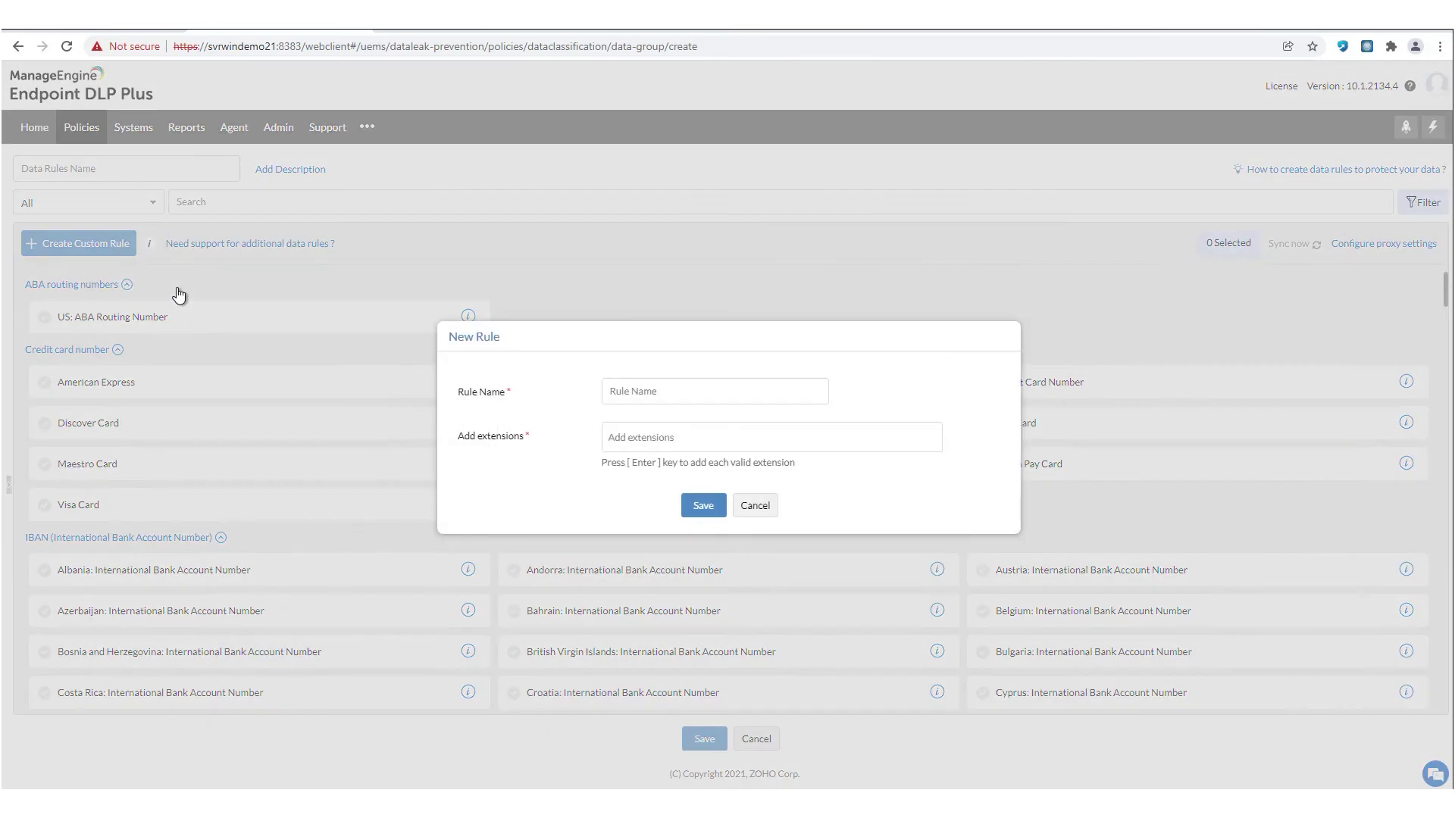
{"action": "left_click", "coordinate": [658, 444]}
{"action": "type", "text": ".pdf"}
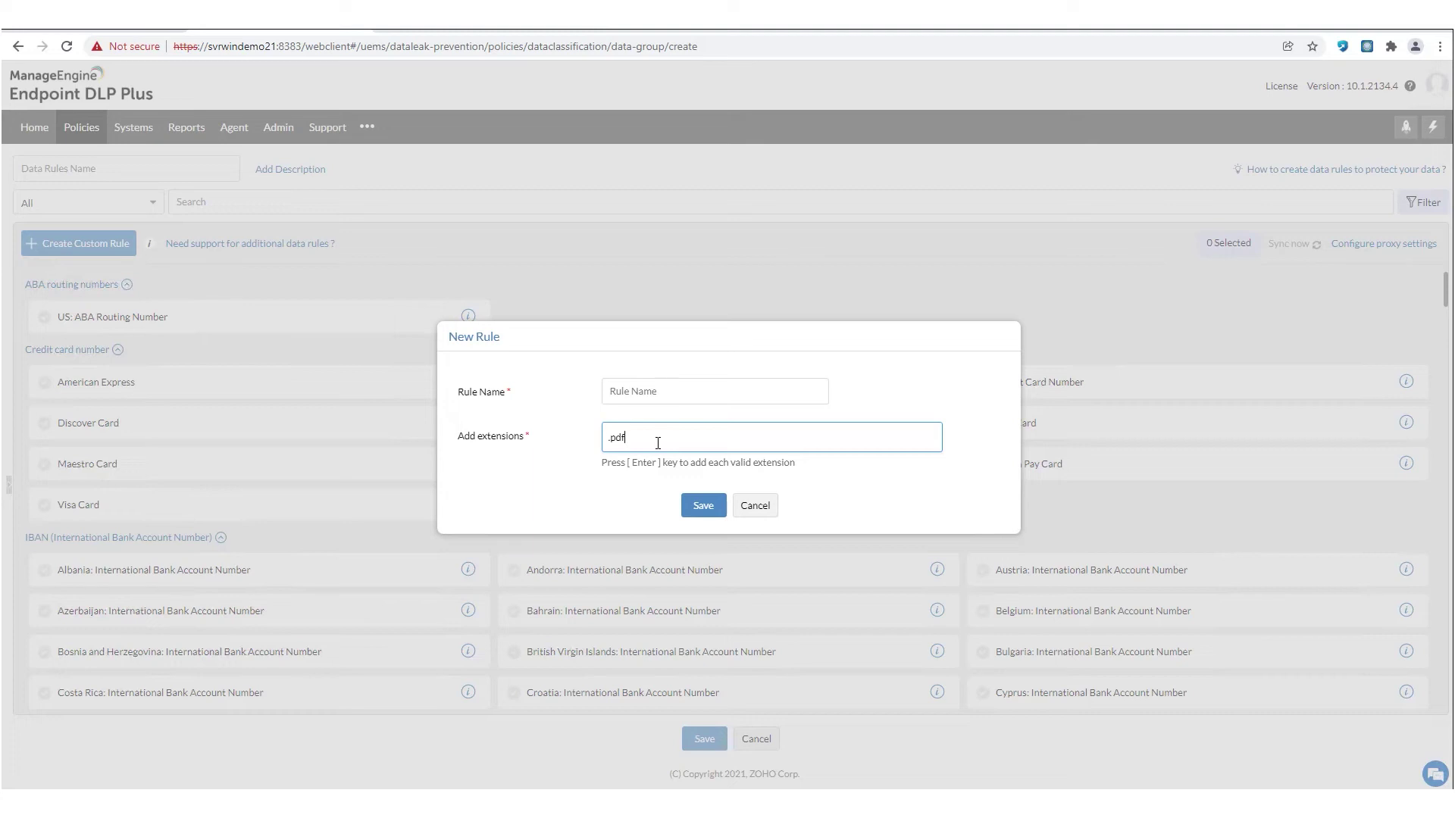
{"action": "key", "text": "BackSpace"}
{"action": "key", "text": "BackSpace"}
{"action": "type", "text": "txt"}
{"action": "left_click", "coordinate": [754, 505]}
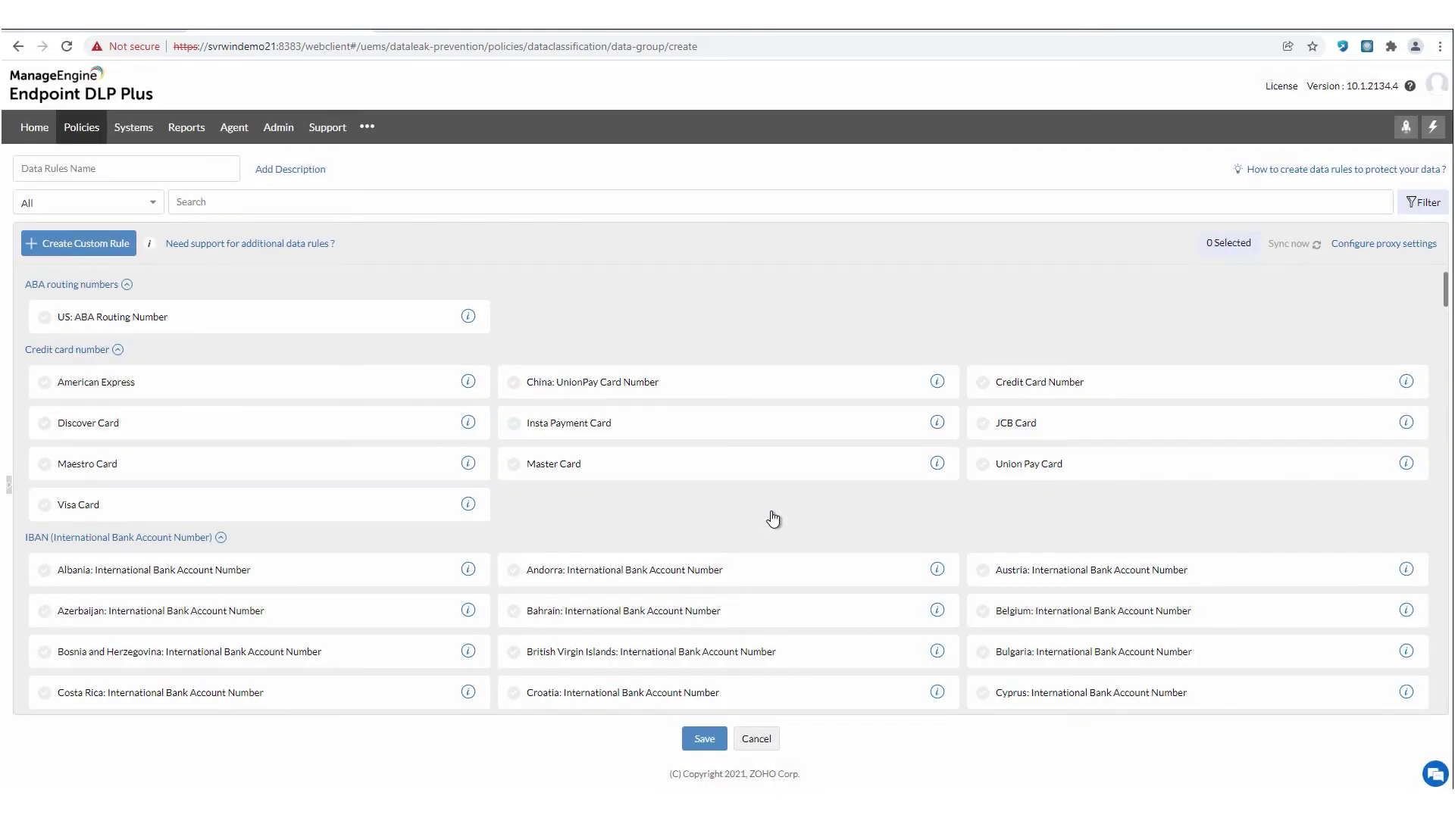
- Start a Document Matching custom rule and discard it without a file, then list the custom rule types again
{"action": "left_click", "coordinate": [96, 251]}
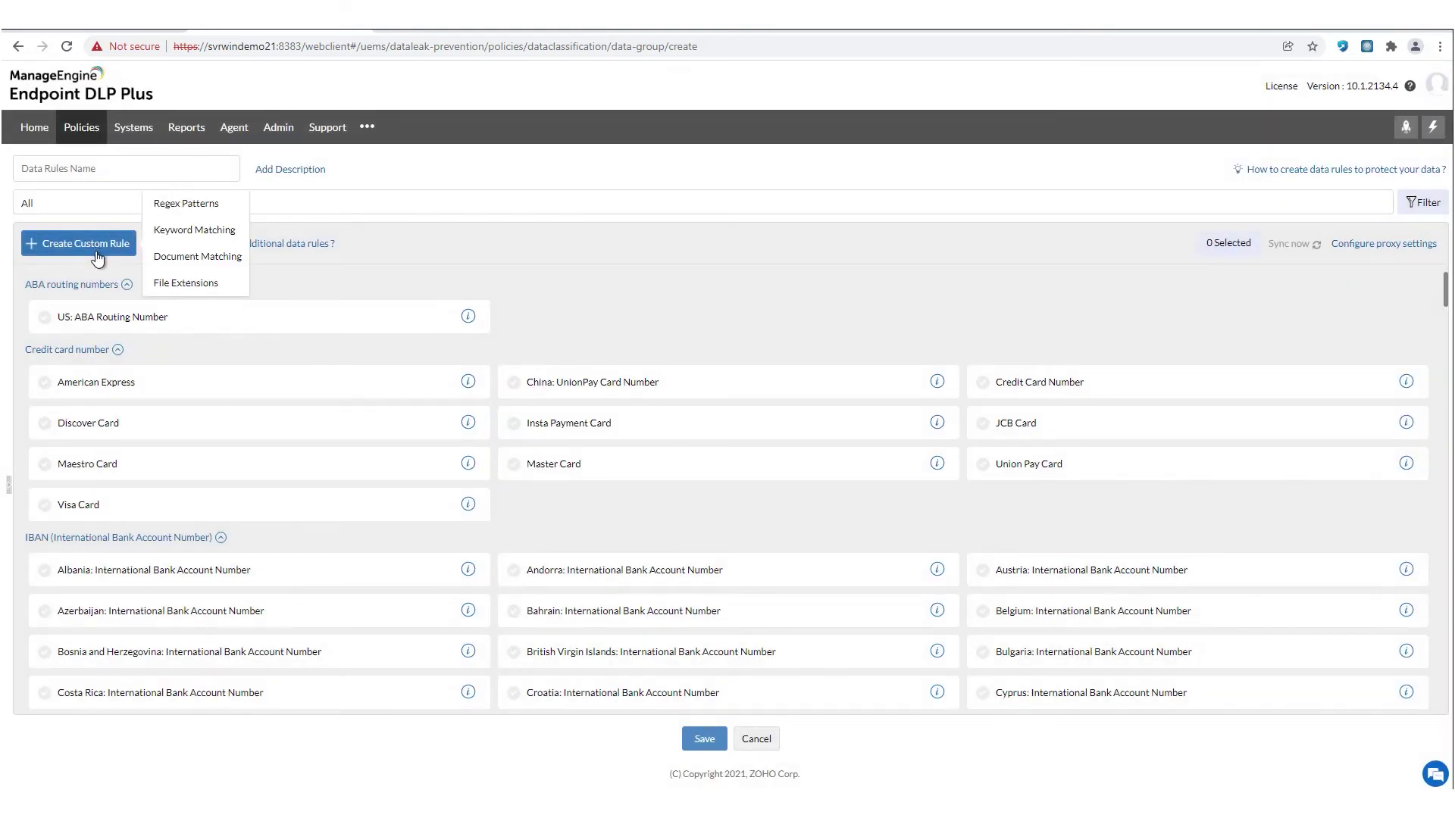
{"action": "left_click", "coordinate": [198, 257]}
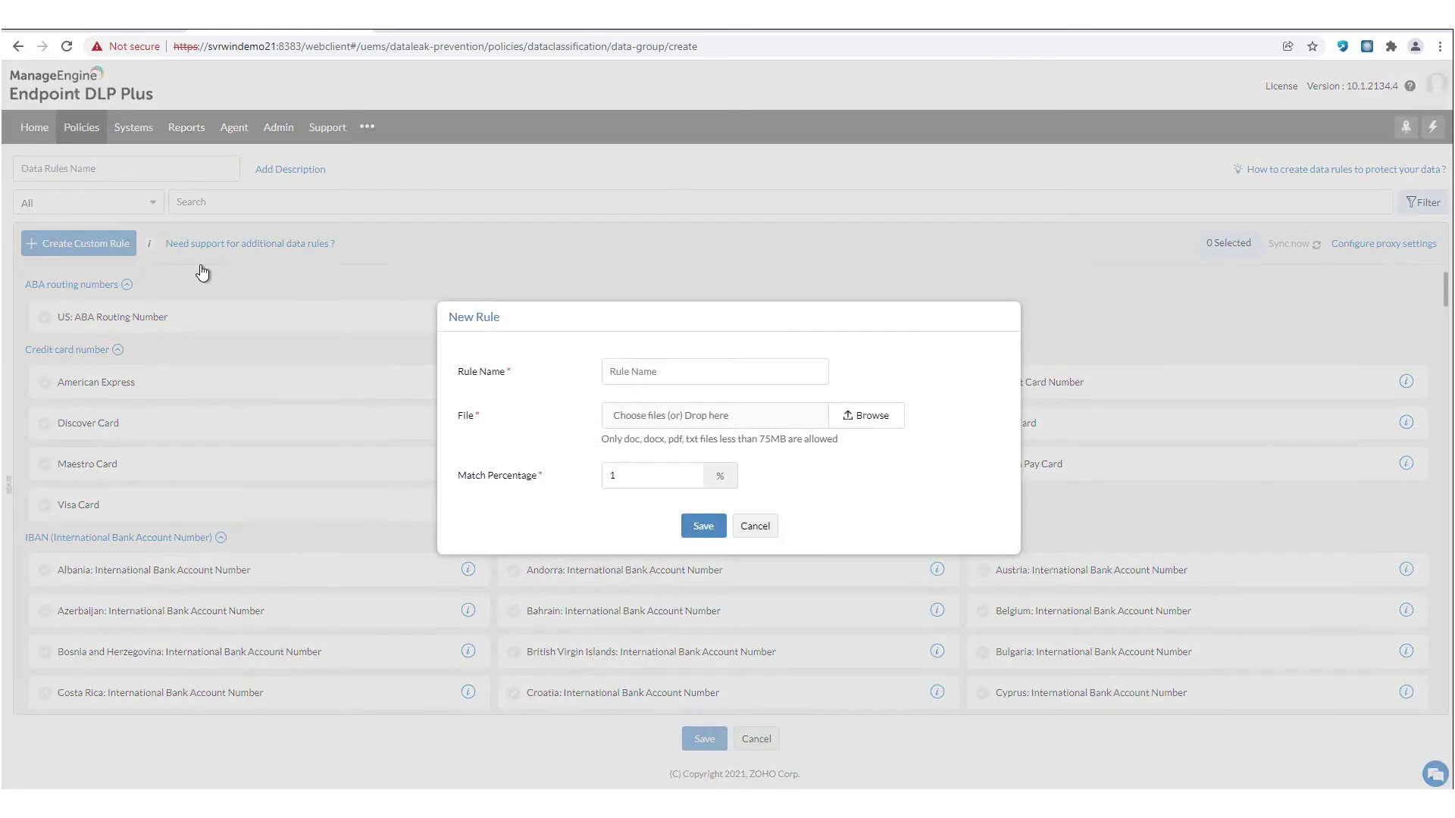
{"action": "left_click", "coordinate": [872, 415]}
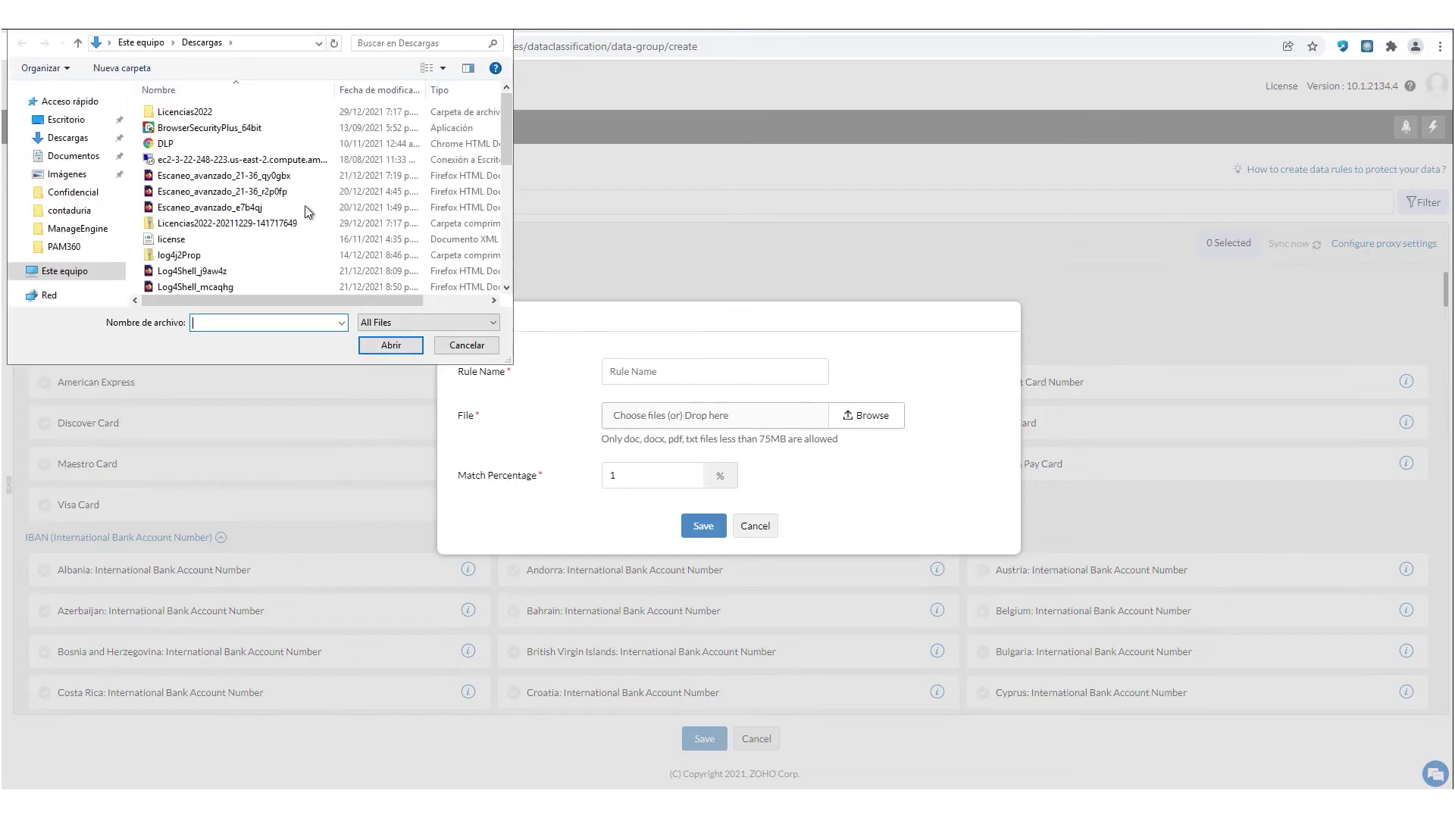
{"action": "scroll", "coordinate": [298, 204], "scroll_direction": "down", "scroll_amount": 3}
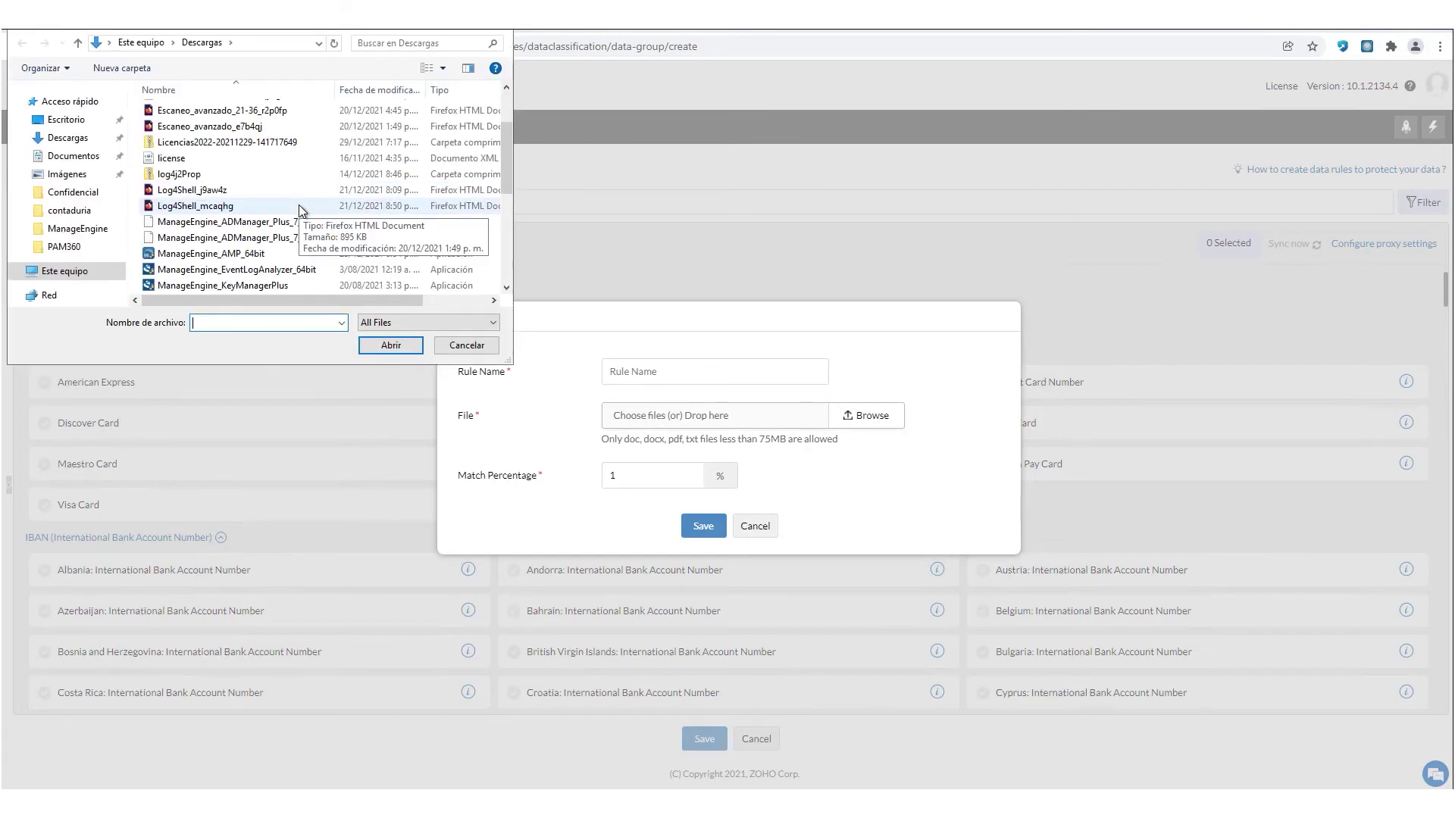
{"action": "scroll", "coordinate": [298, 204], "scroll_direction": "down", "scroll_amount": 1}
{"action": "scroll", "coordinate": [298, 205], "scroll_direction": "up", "scroll_amount": 4}
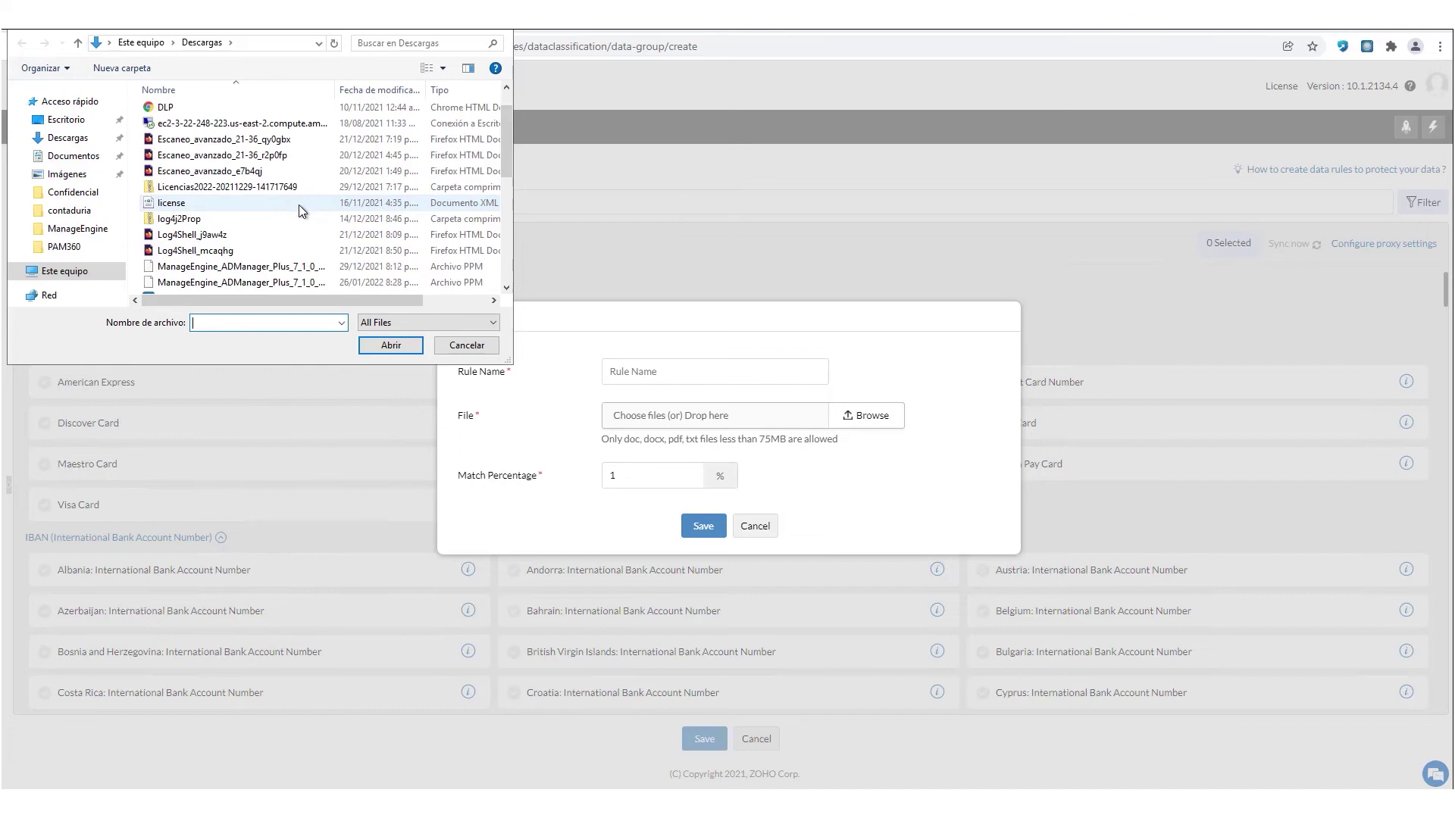
{"action": "left_click", "coordinate": [455, 342]}
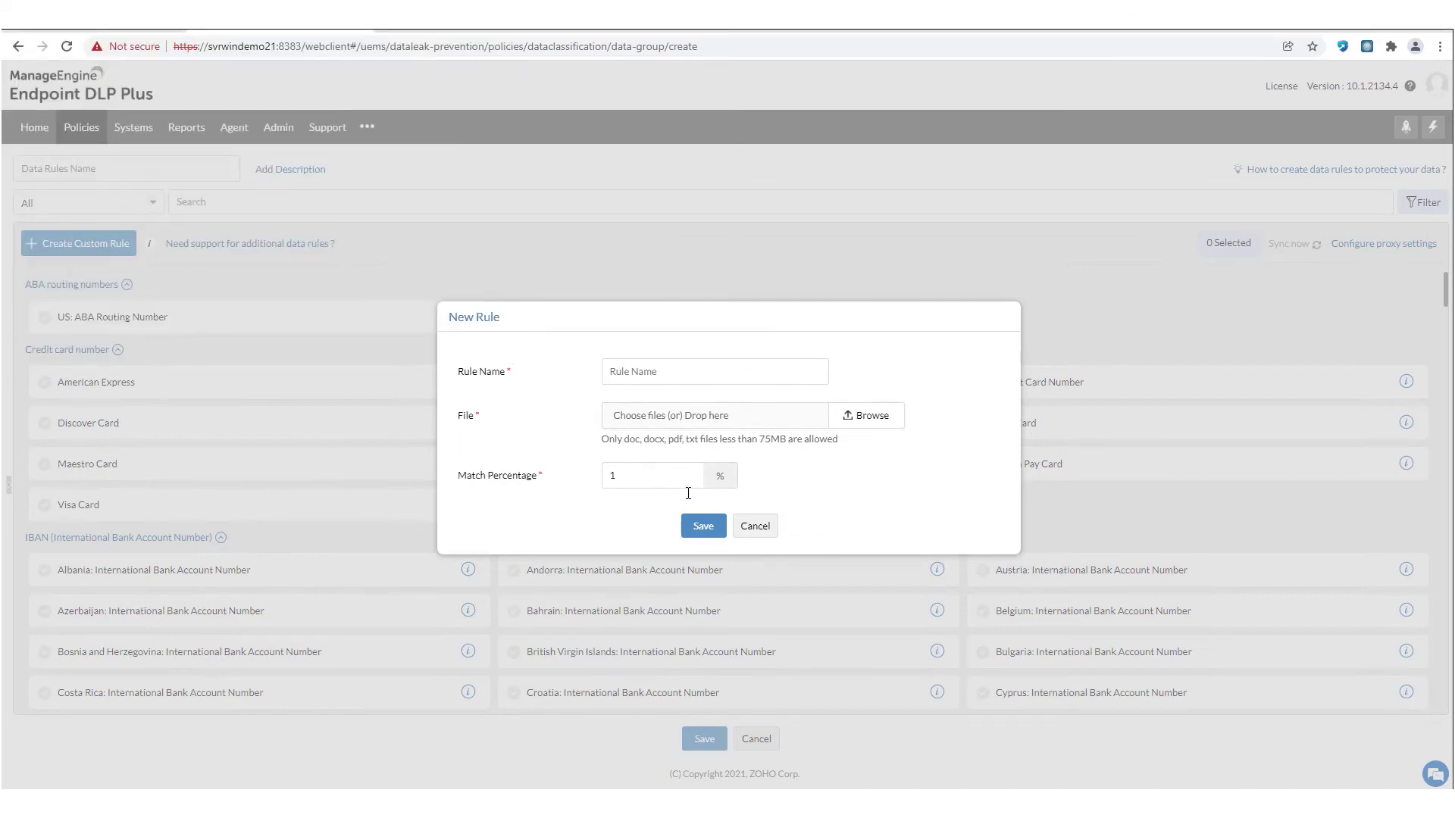
{"action": "left_click", "coordinate": [758, 527]}
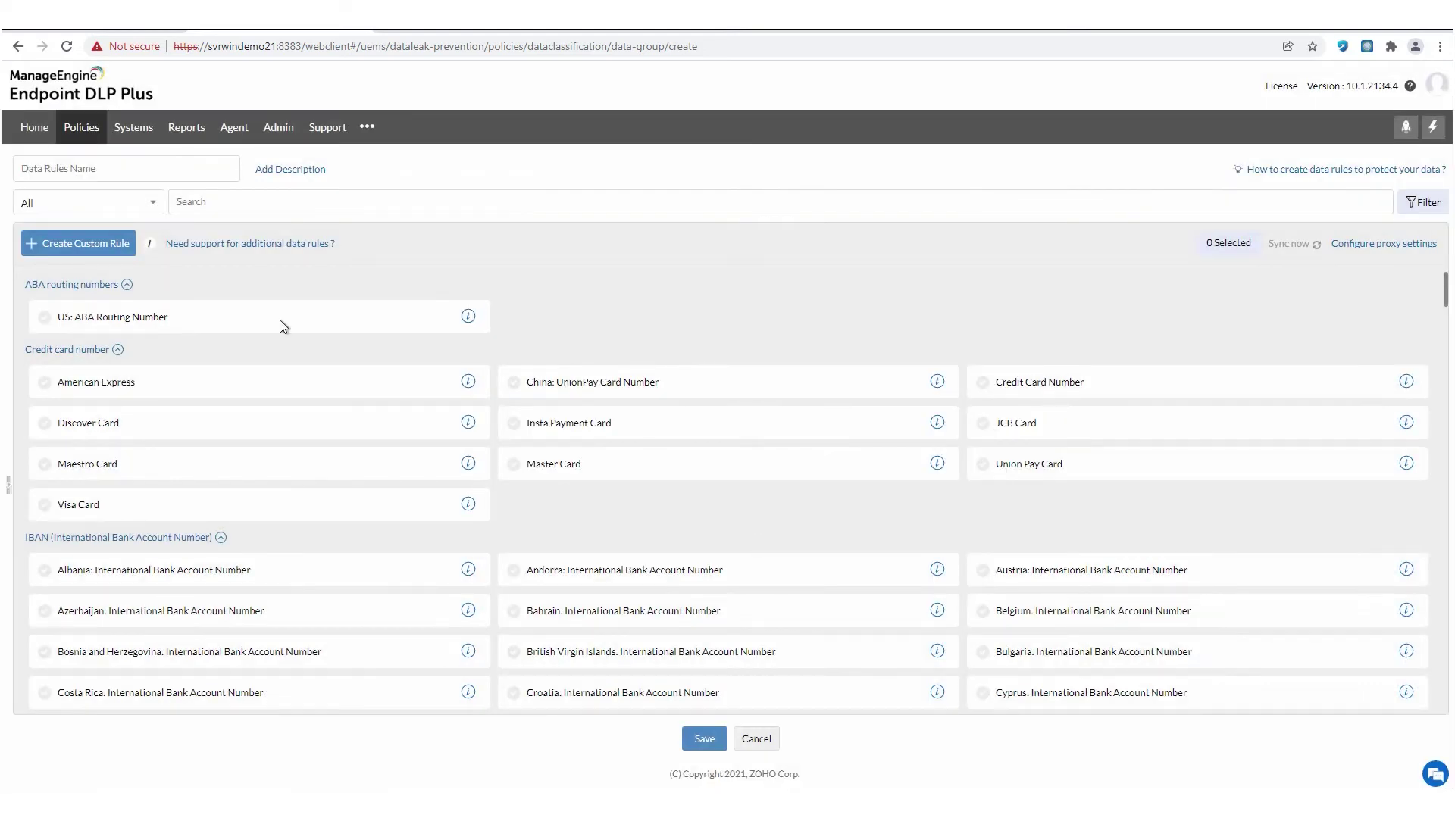
{"action": "left_click", "coordinate": [103, 251]}
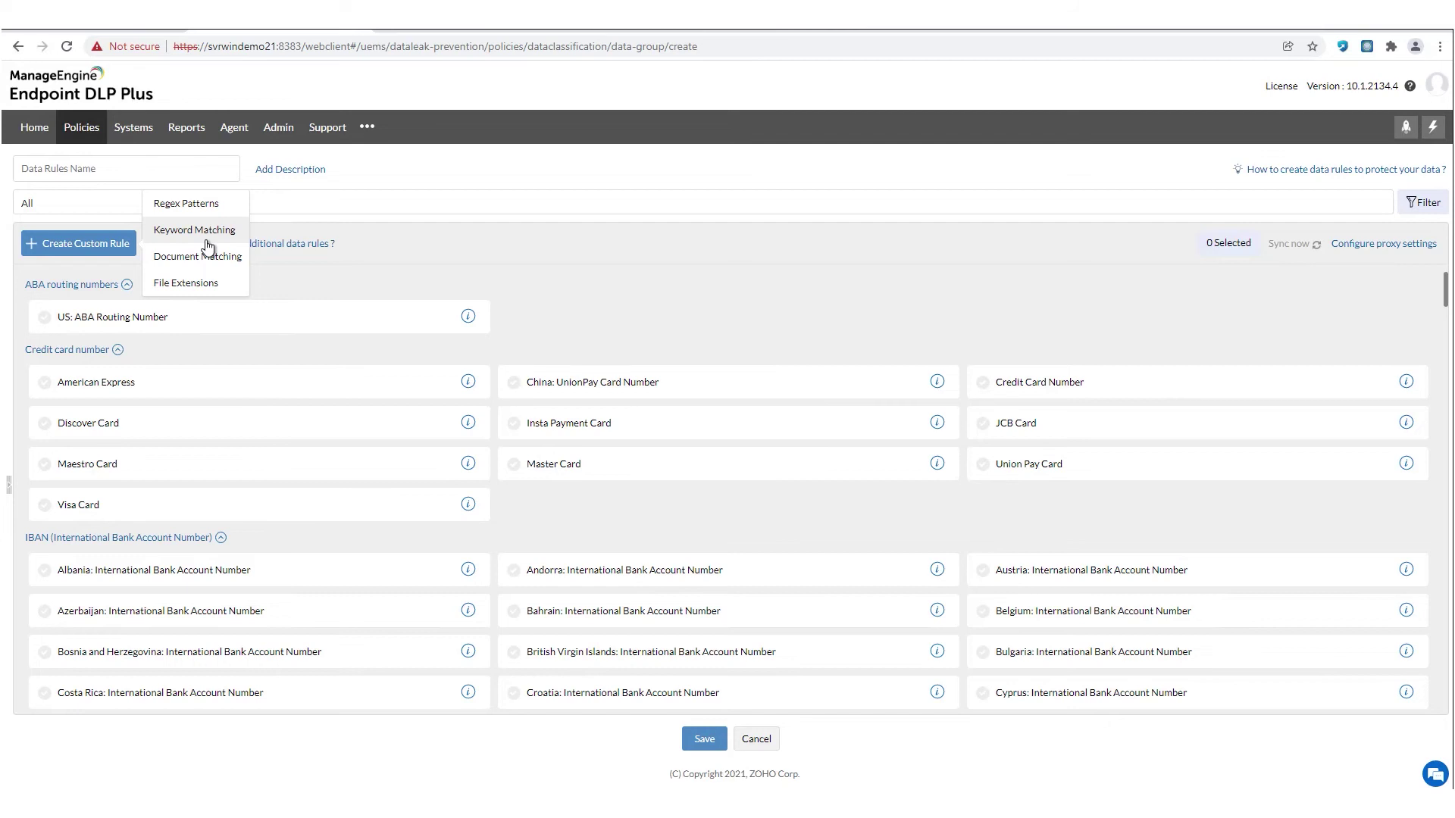
- Try and discard Keyword Matching and Regex Patterns rules, then cancel the new data rule form
{"action": "left_click", "coordinate": [207, 240]}
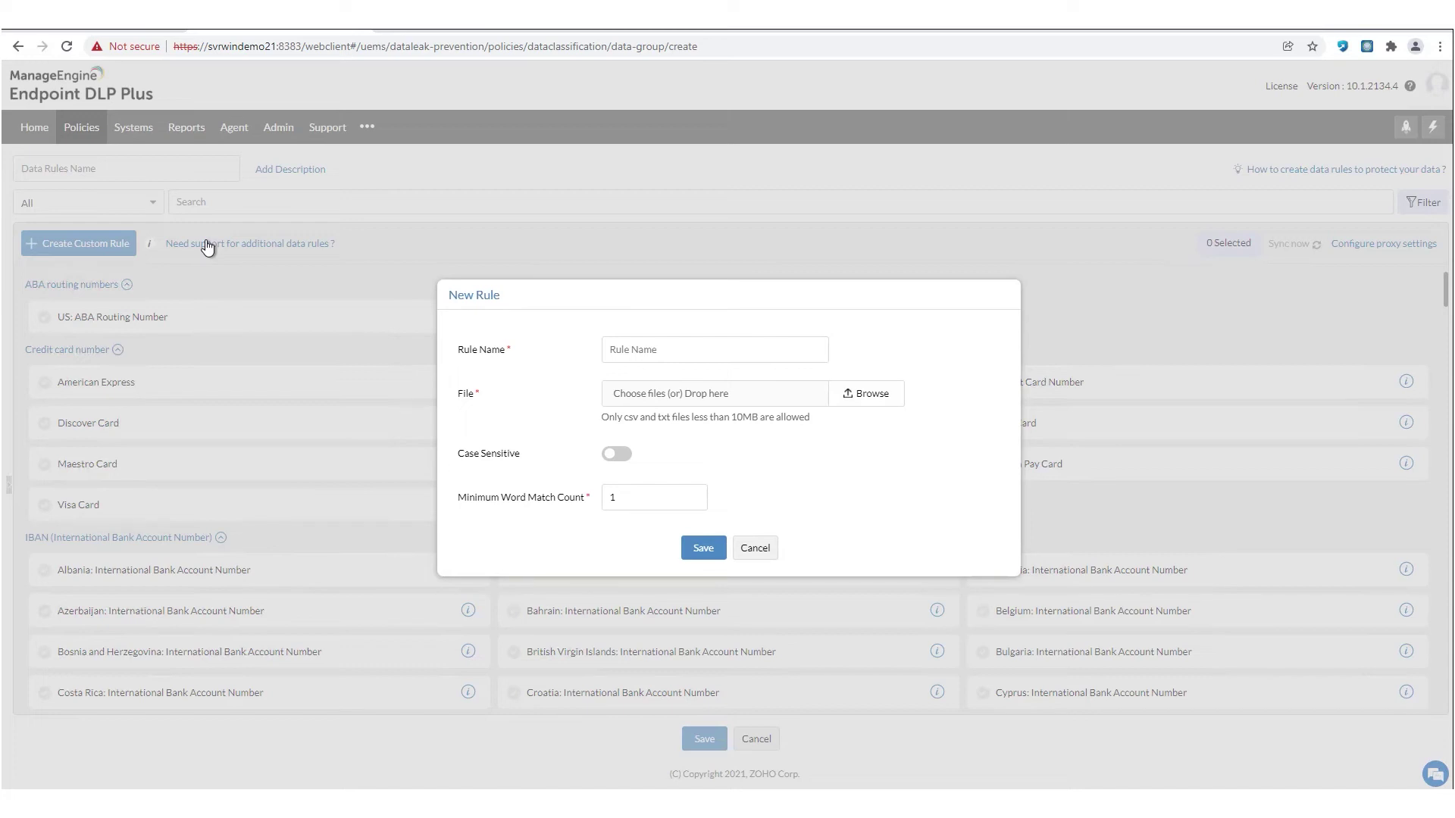
{"action": "left_click", "coordinate": [756, 548]}
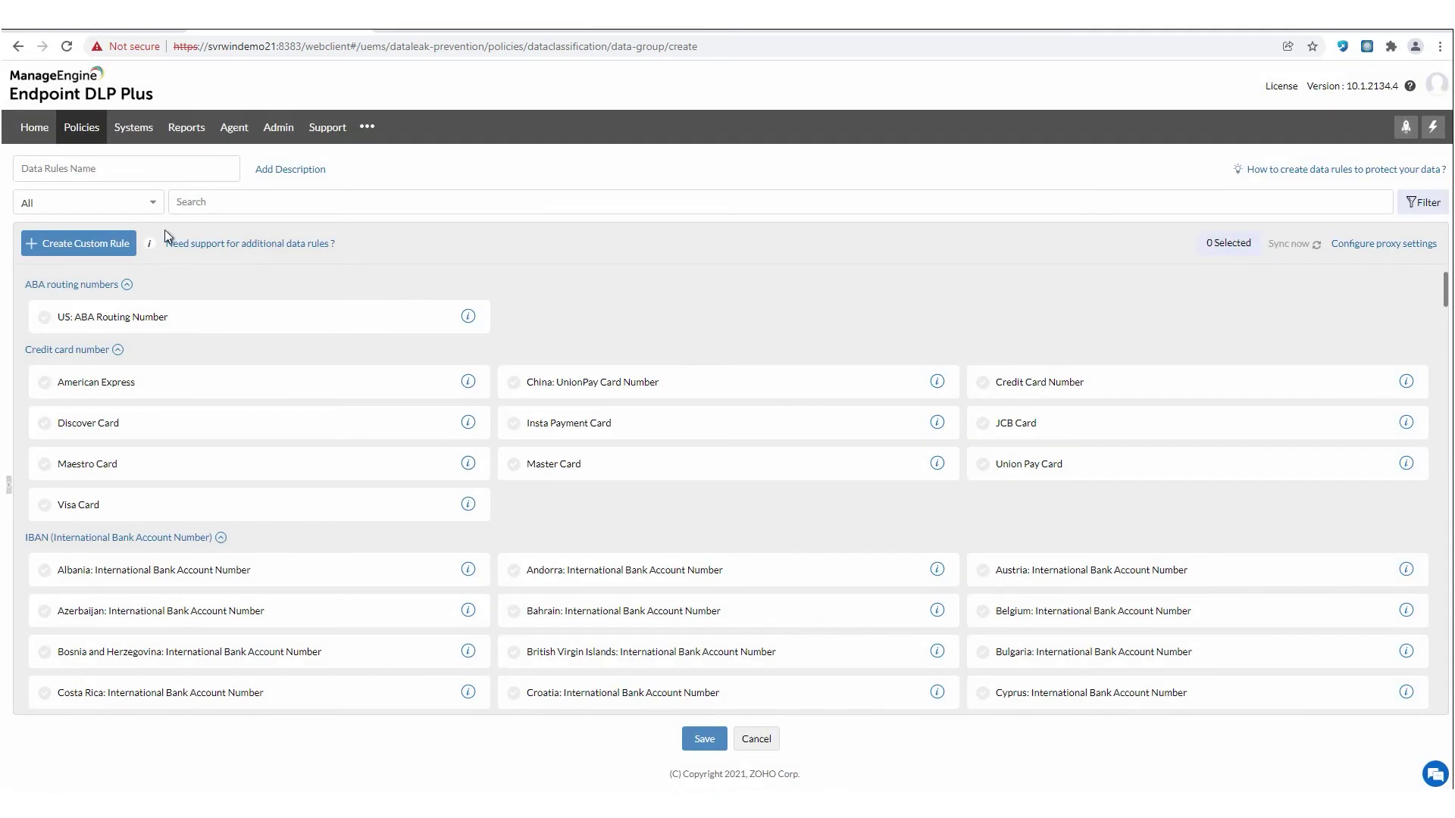
{"action": "left_click", "coordinate": [84, 245]}
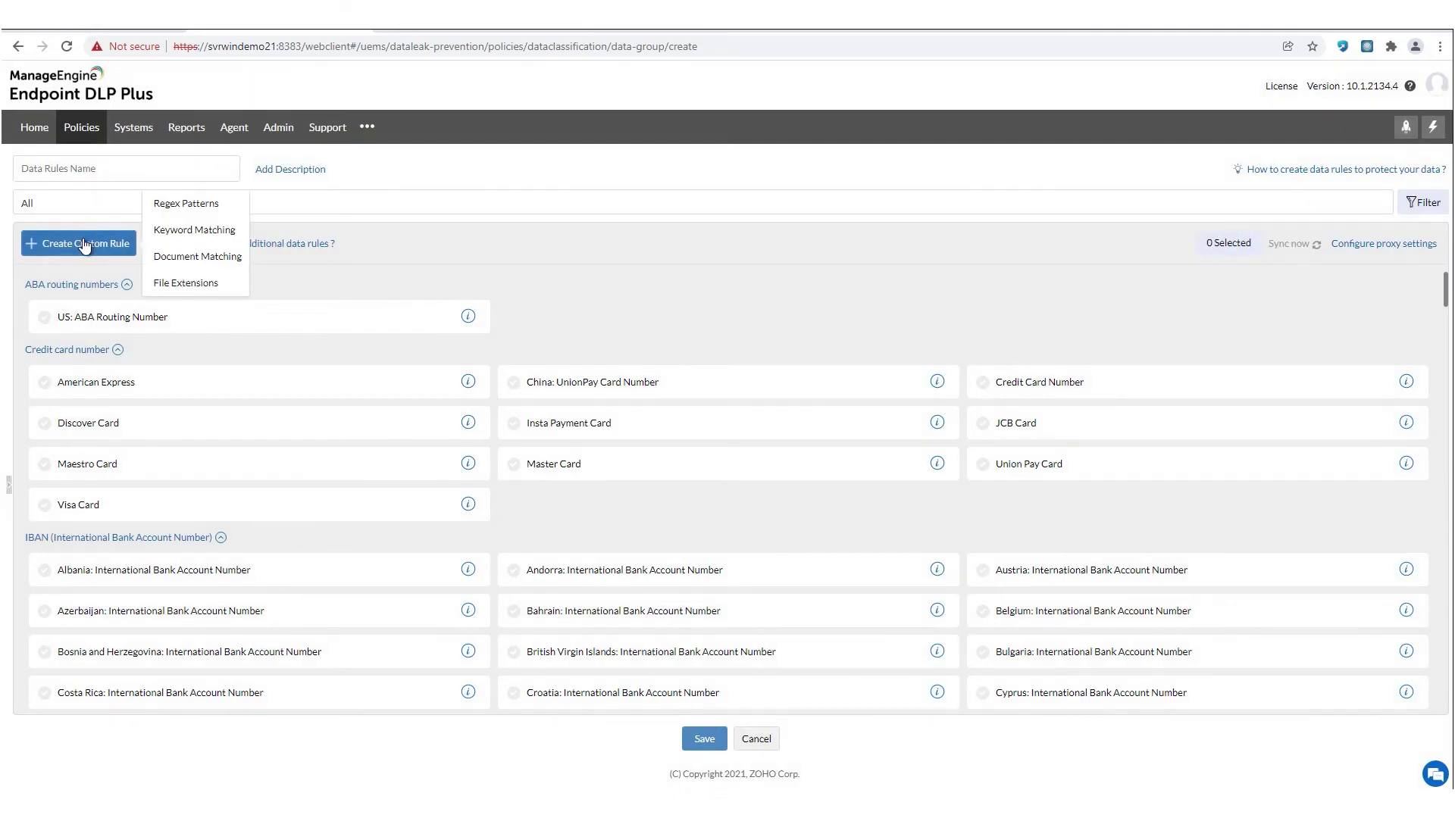
{"action": "left_click", "coordinate": [189, 205]}
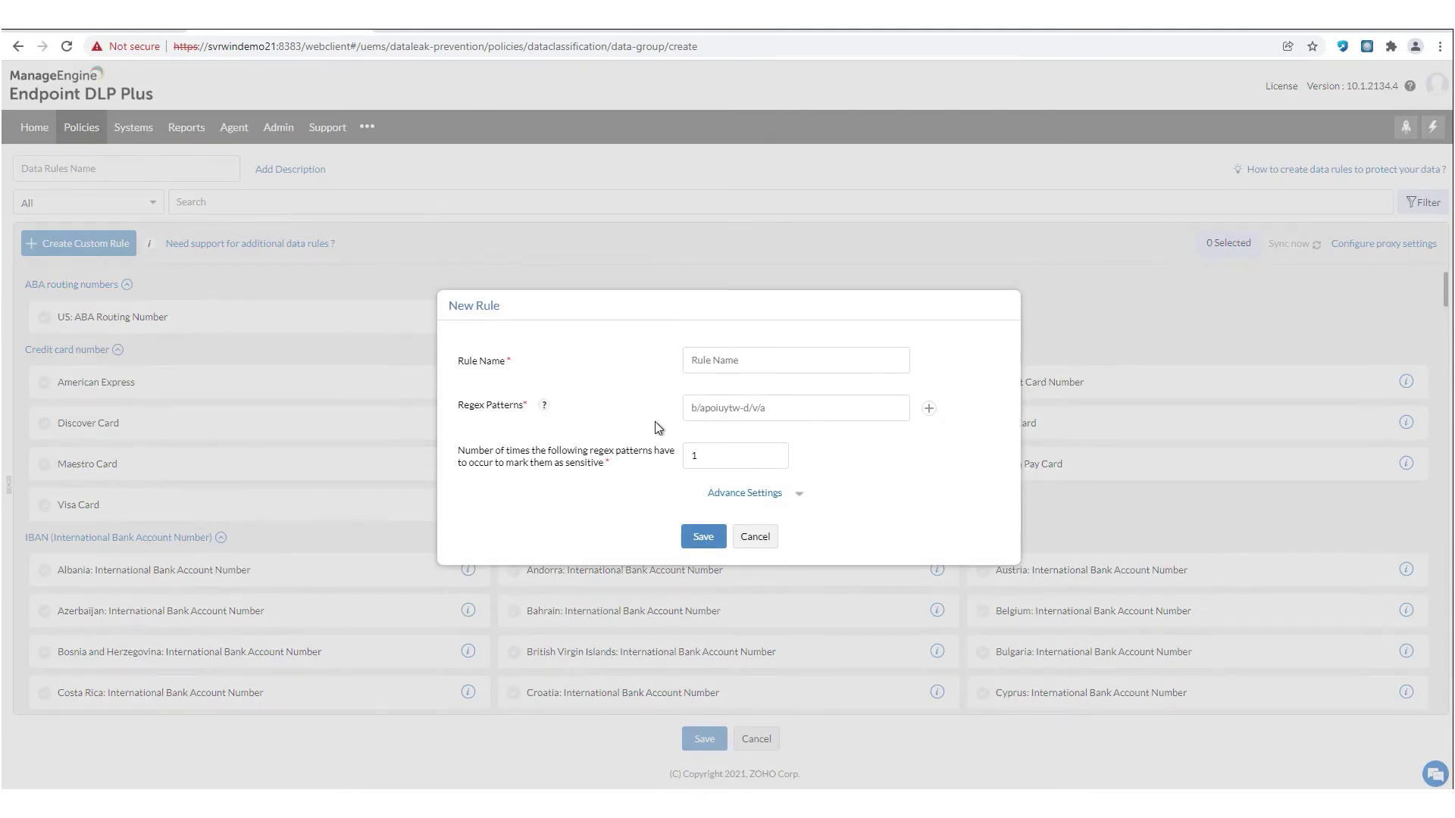
{"action": "left_click", "coordinate": [754, 542]}
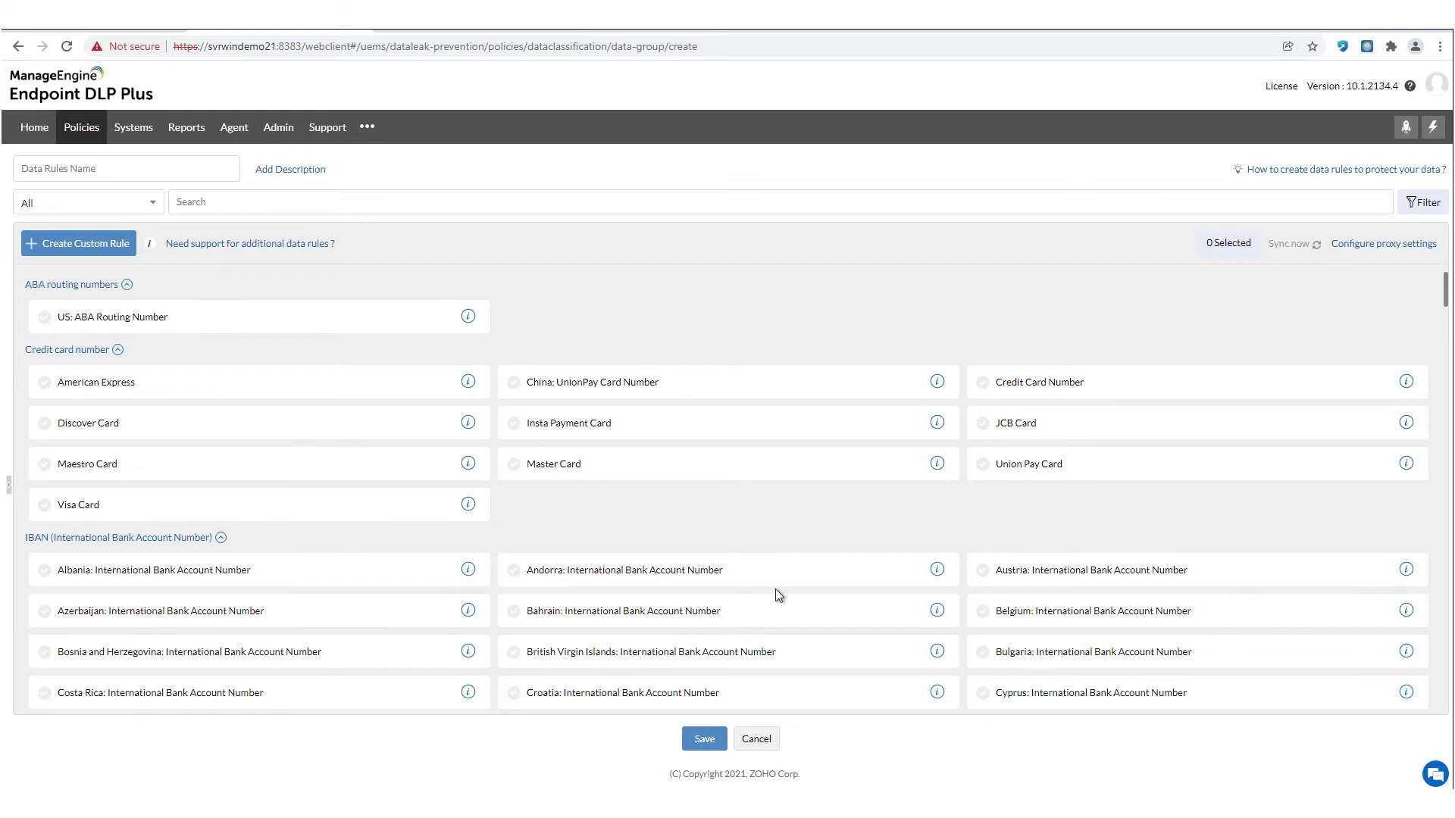
{"action": "left_click", "coordinate": [756, 740]}
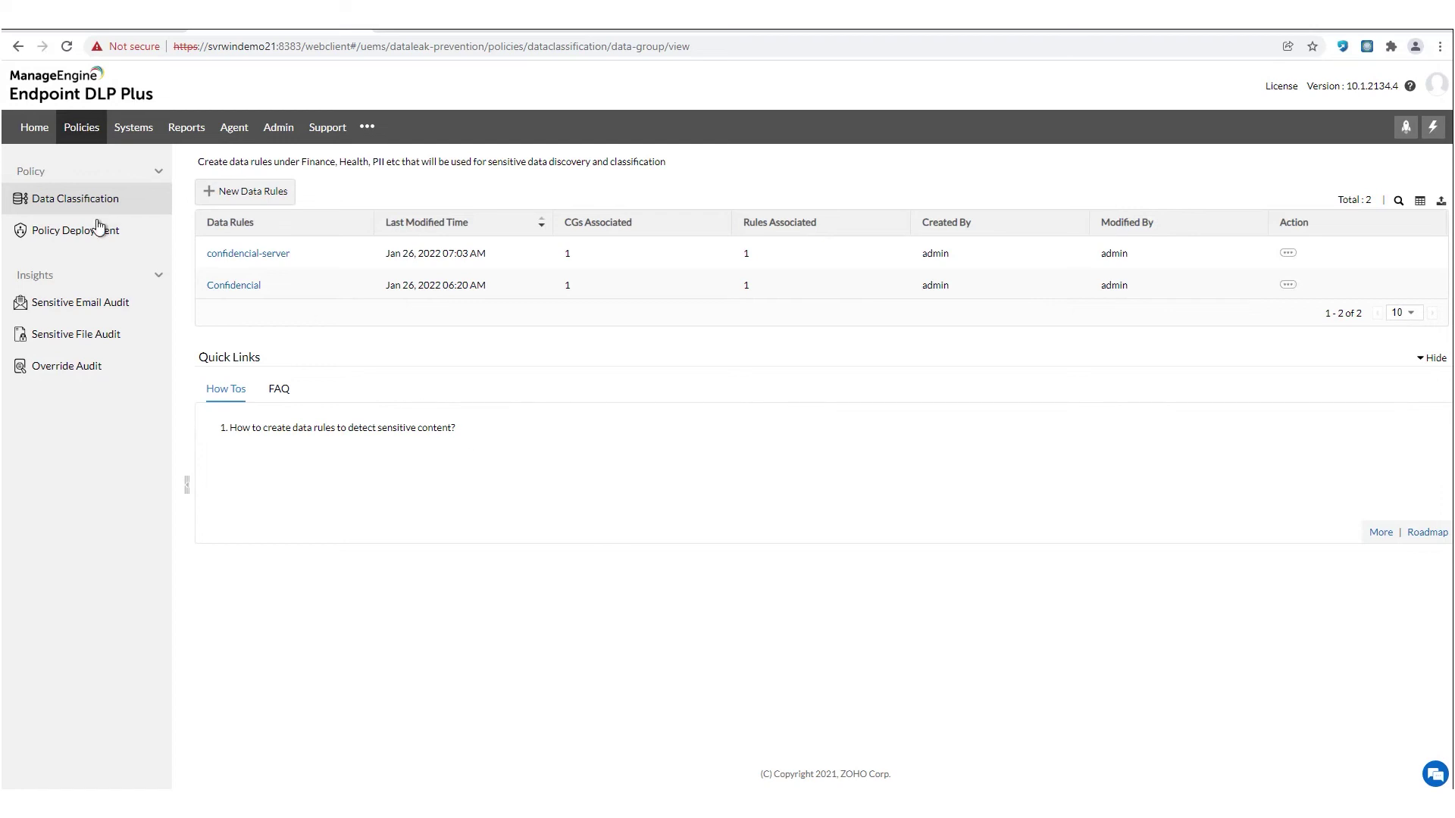
- Start a new policy association from Policy Deployment and show its Data Loss Prevention settings
{"action": "left_click", "coordinate": [97, 227]}
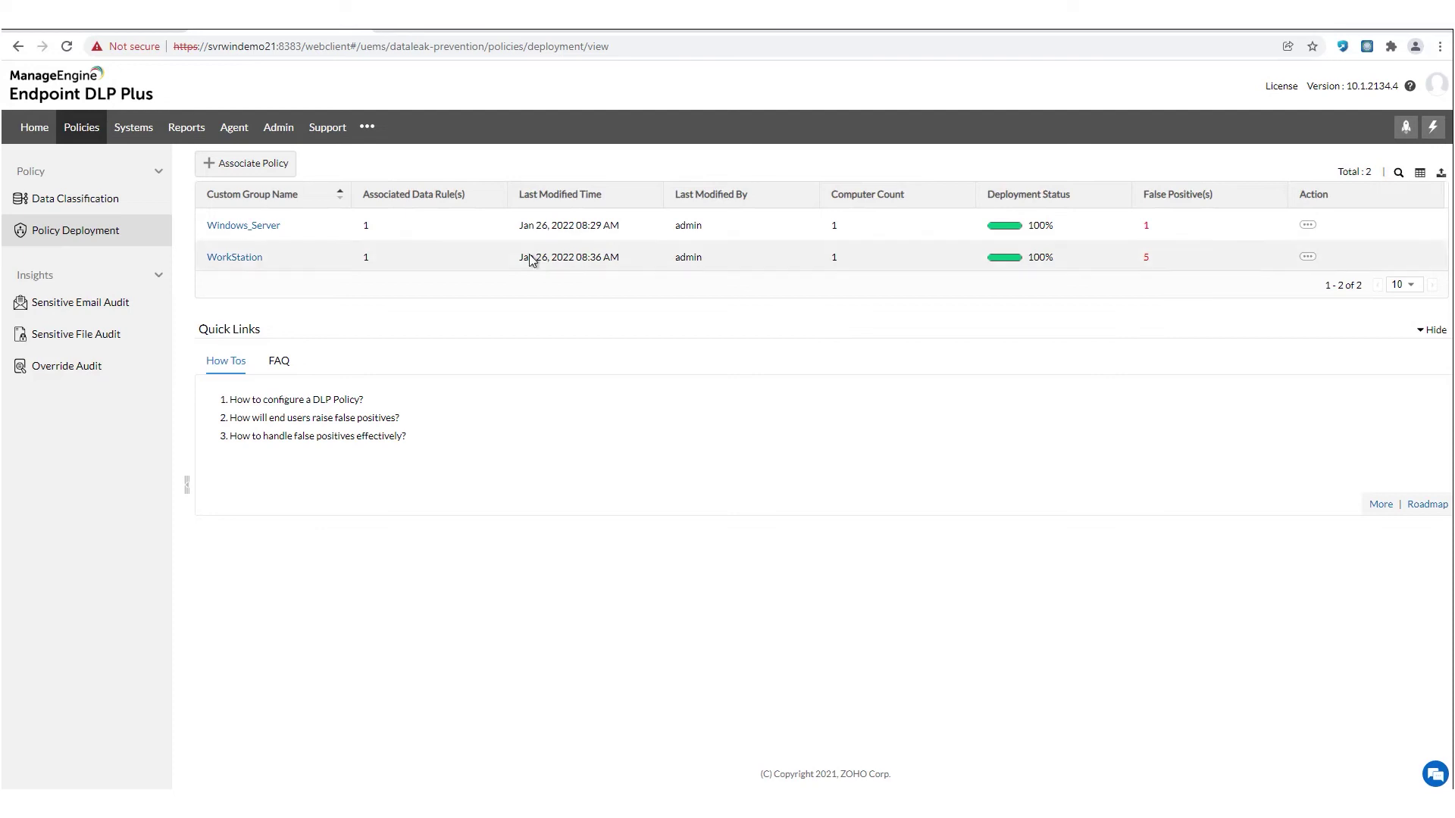
{"action": "left_click", "coordinate": [250, 164]}
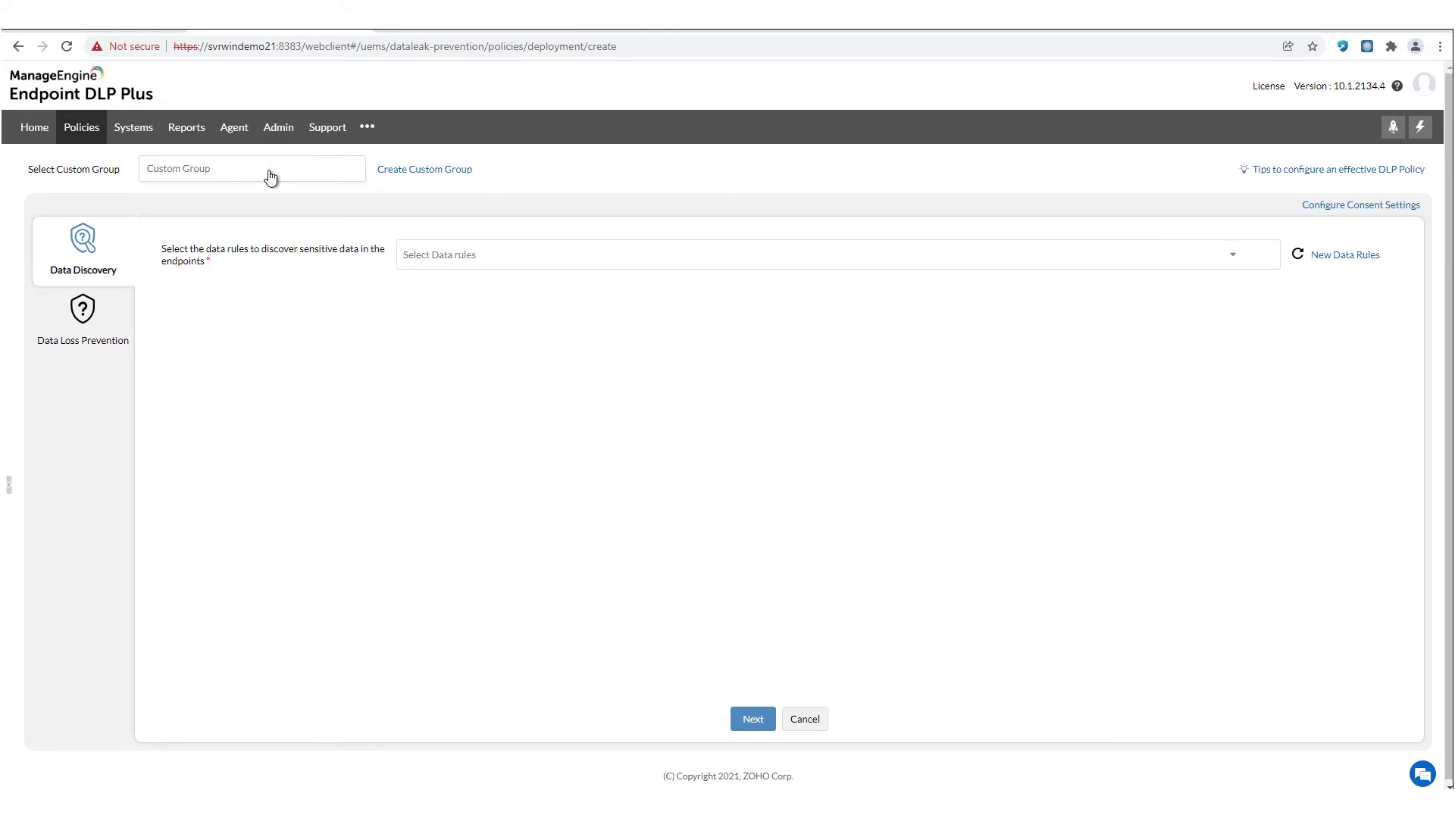
{"action": "left_click", "coordinate": [74, 331]}
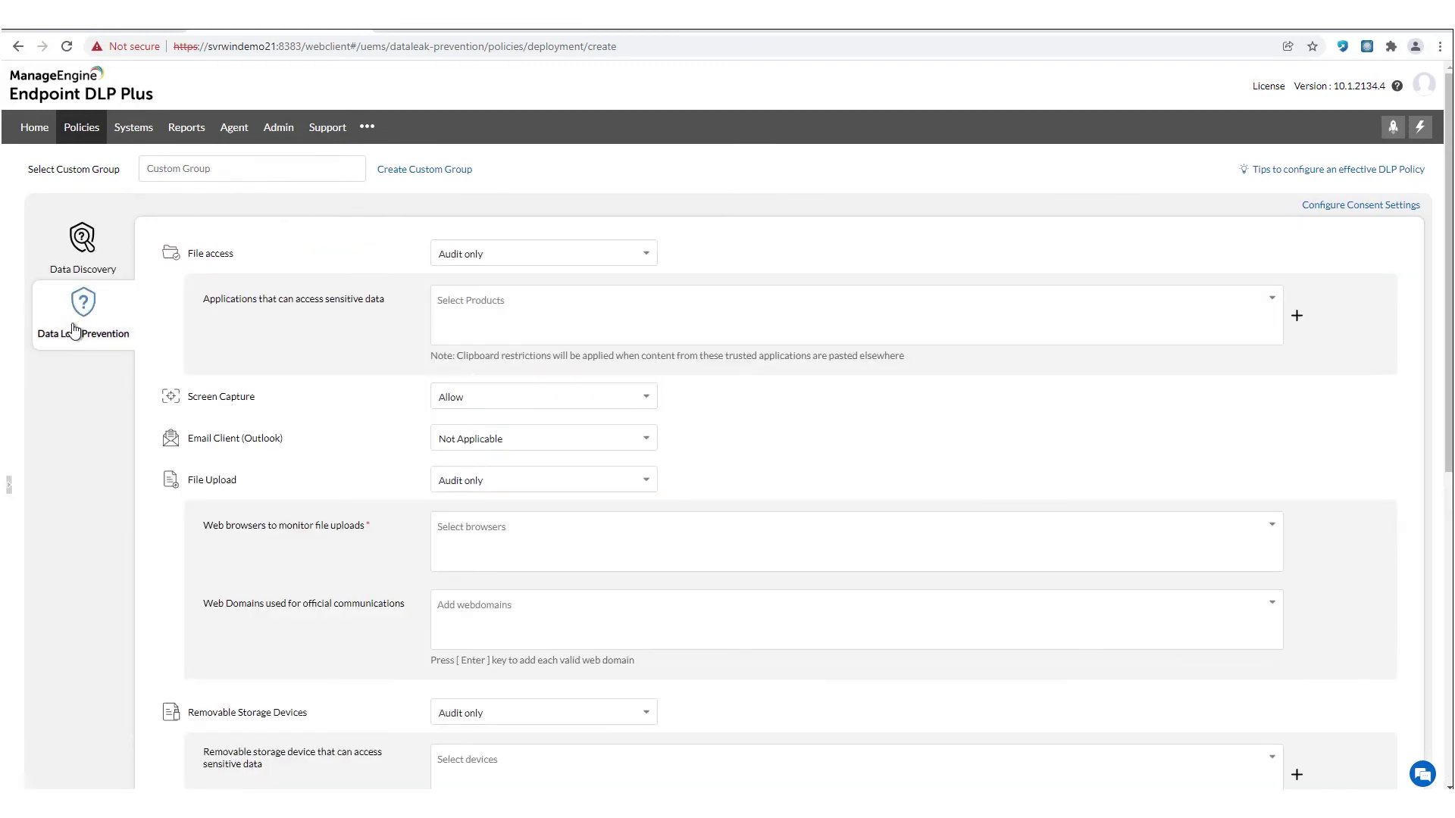
- Allow file access only within trusted applications, trusting Windows Wordpad Application
{"action": "left_click", "coordinate": [541, 263]}
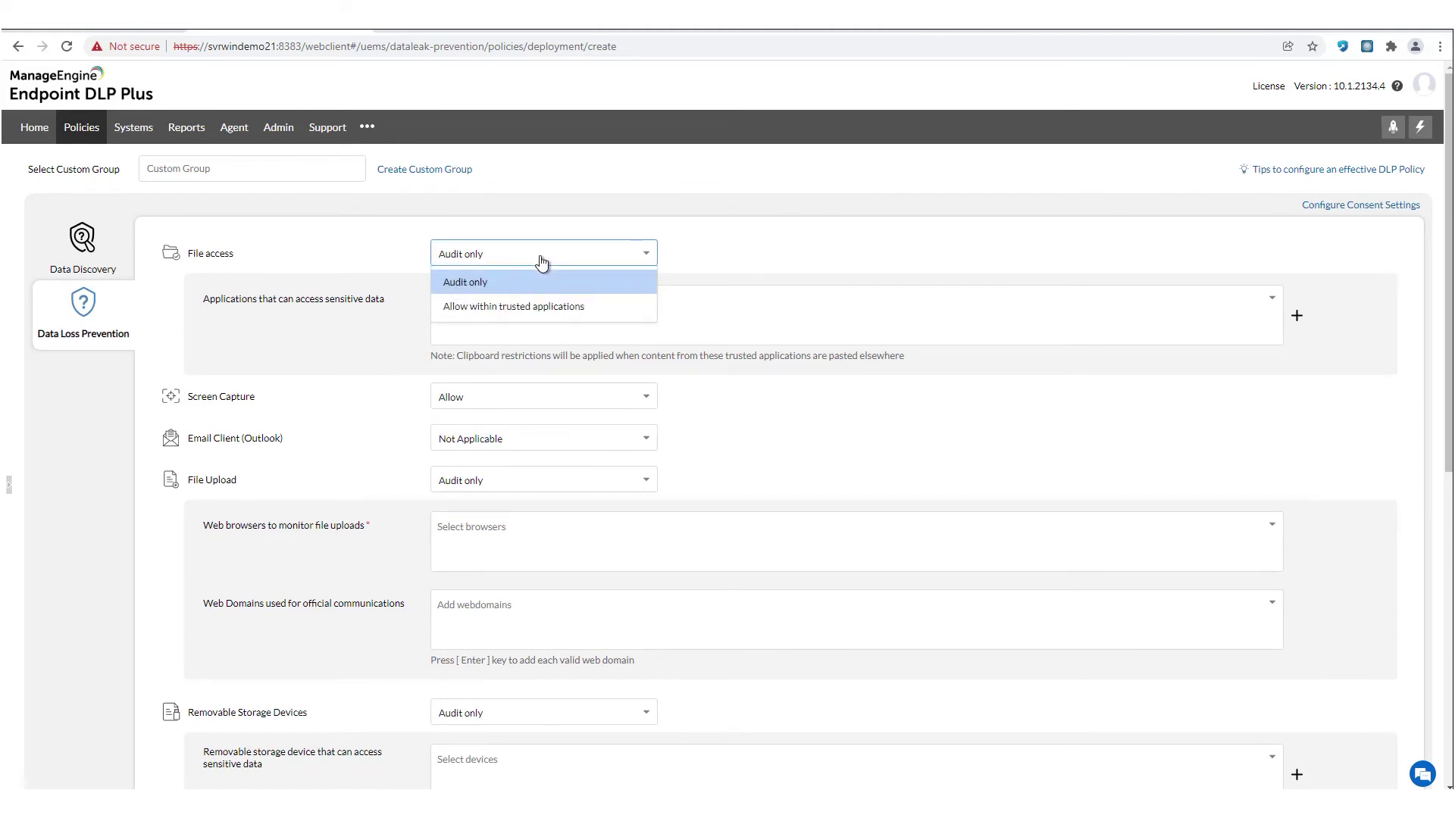
{"action": "left_click", "coordinate": [518, 306]}
{"action": "left_click", "coordinate": [516, 304]}
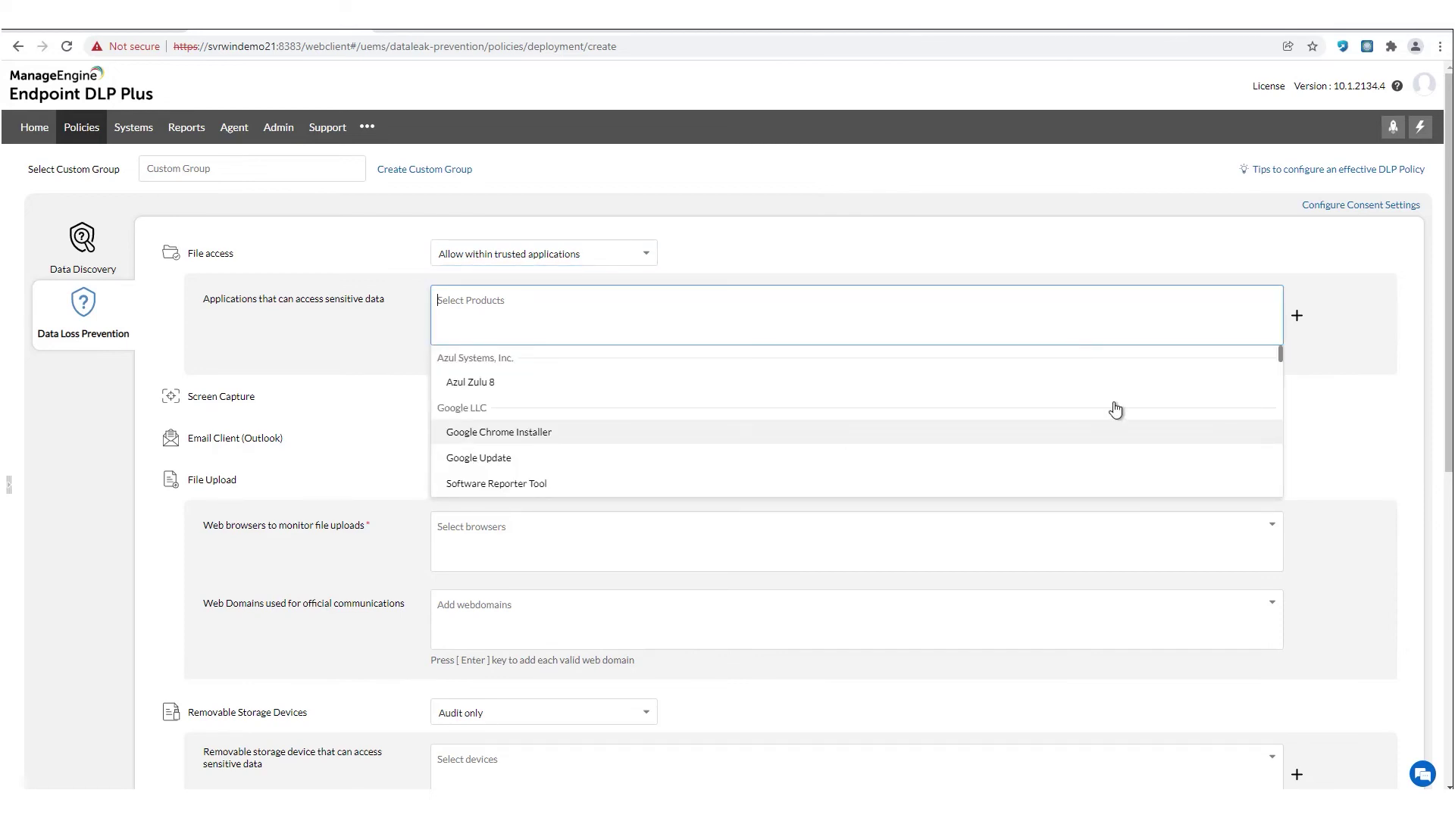
{"action": "scroll", "coordinate": [1114, 409], "scroll_direction": "down", "scroll_amount": 10}
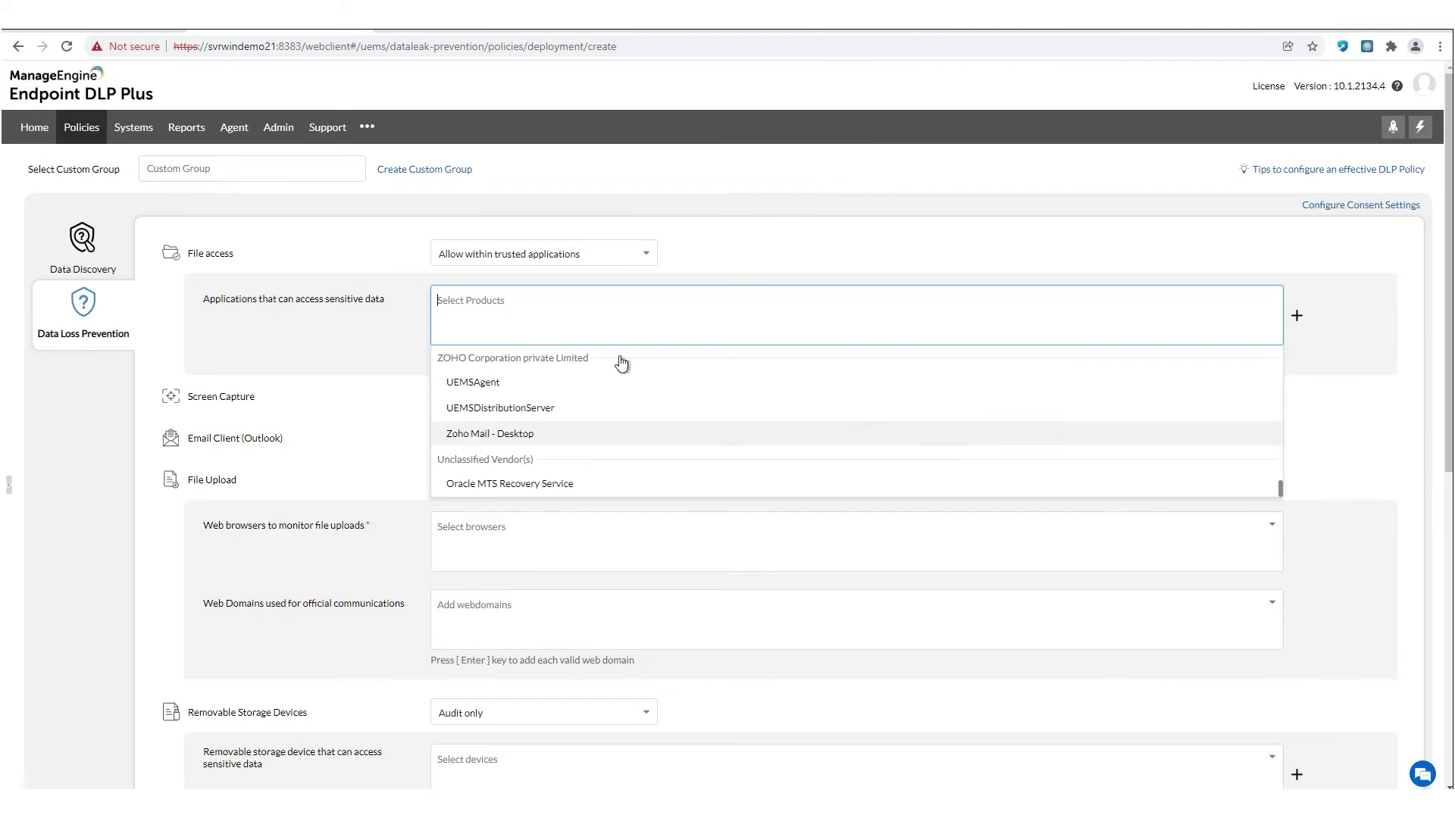
{"action": "type", "text": "wor"}
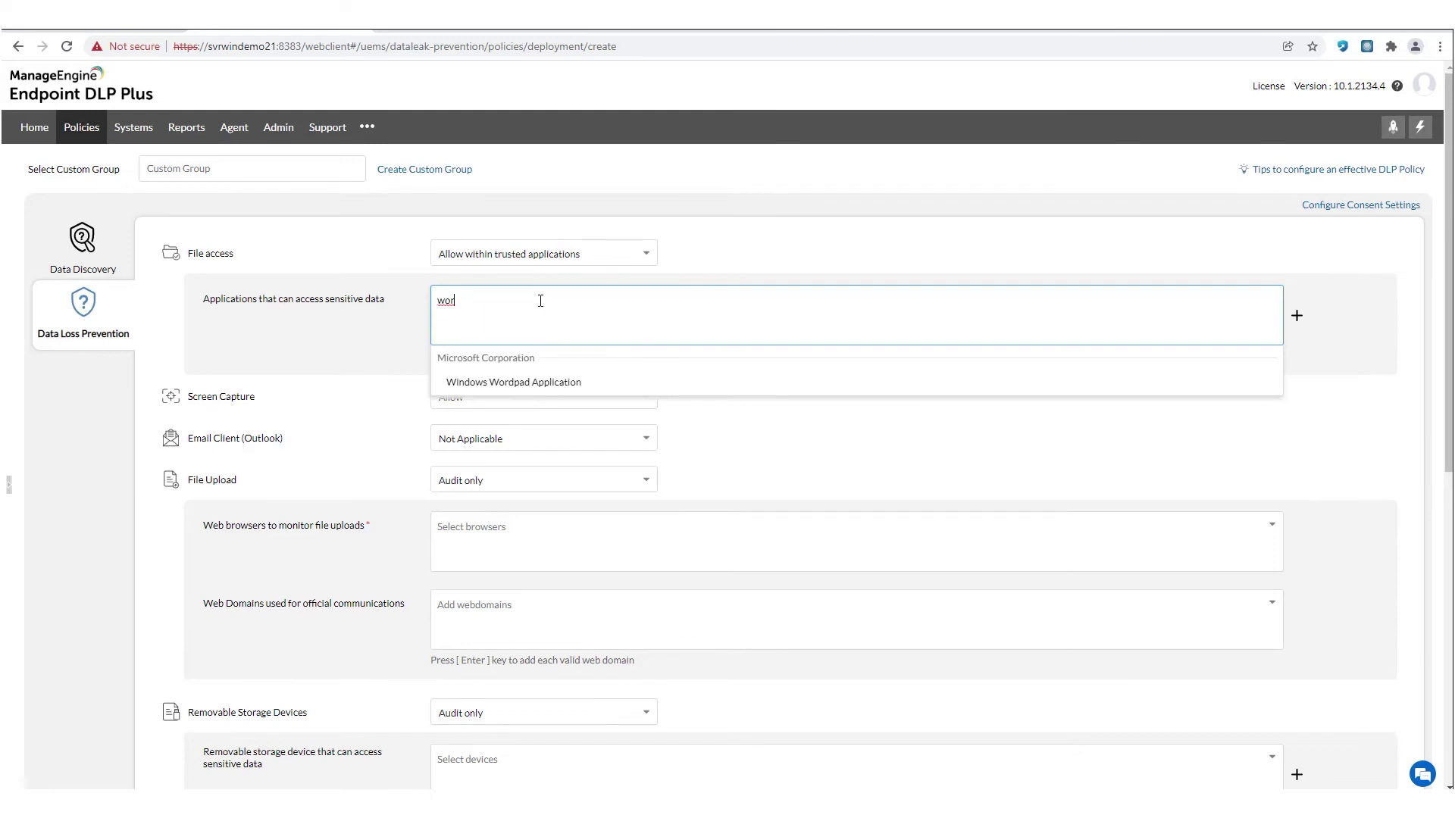
{"action": "left_click", "coordinate": [540, 383]}
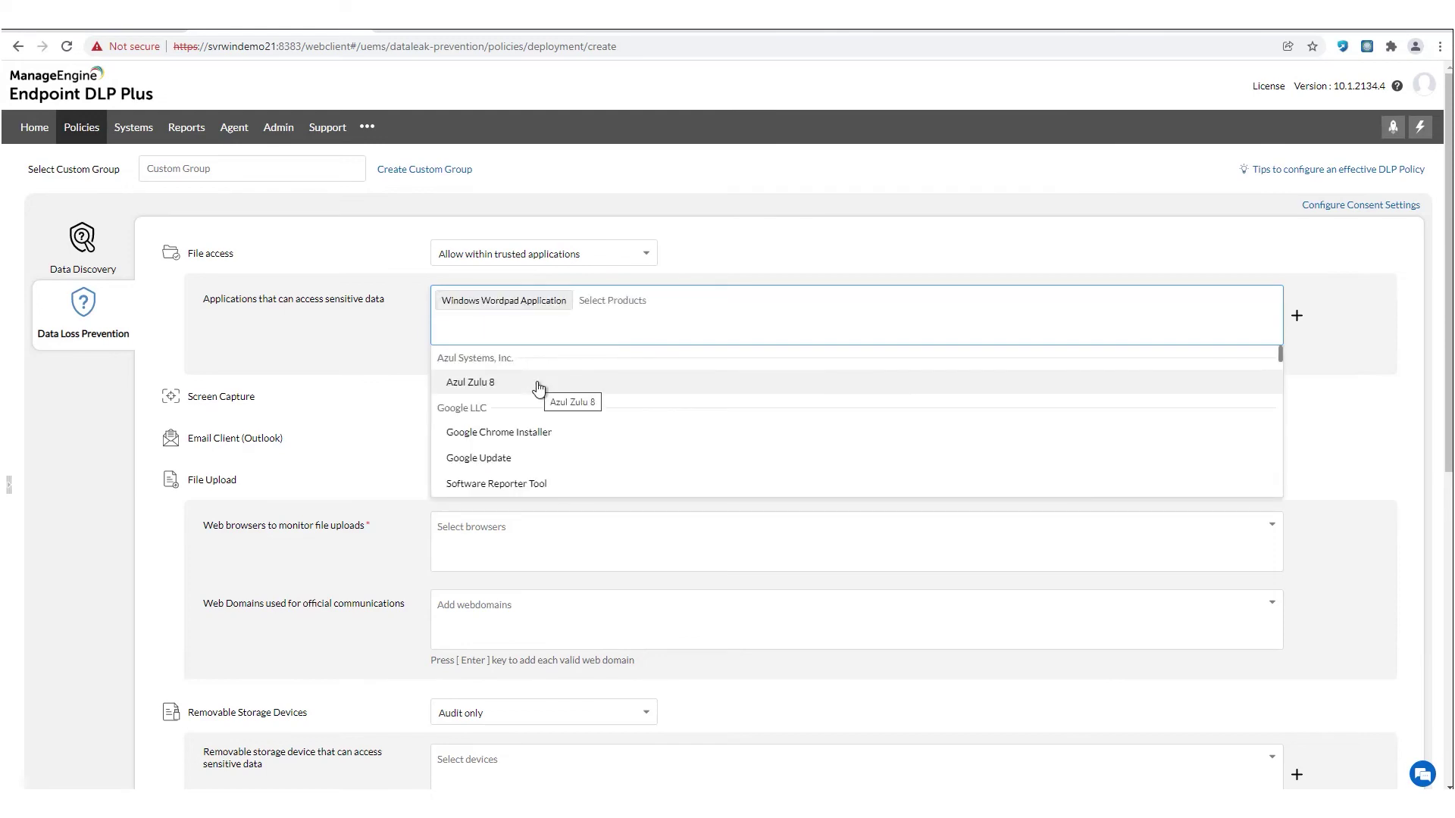
{"action": "mouse_move", "coordinate": [506, 311]}
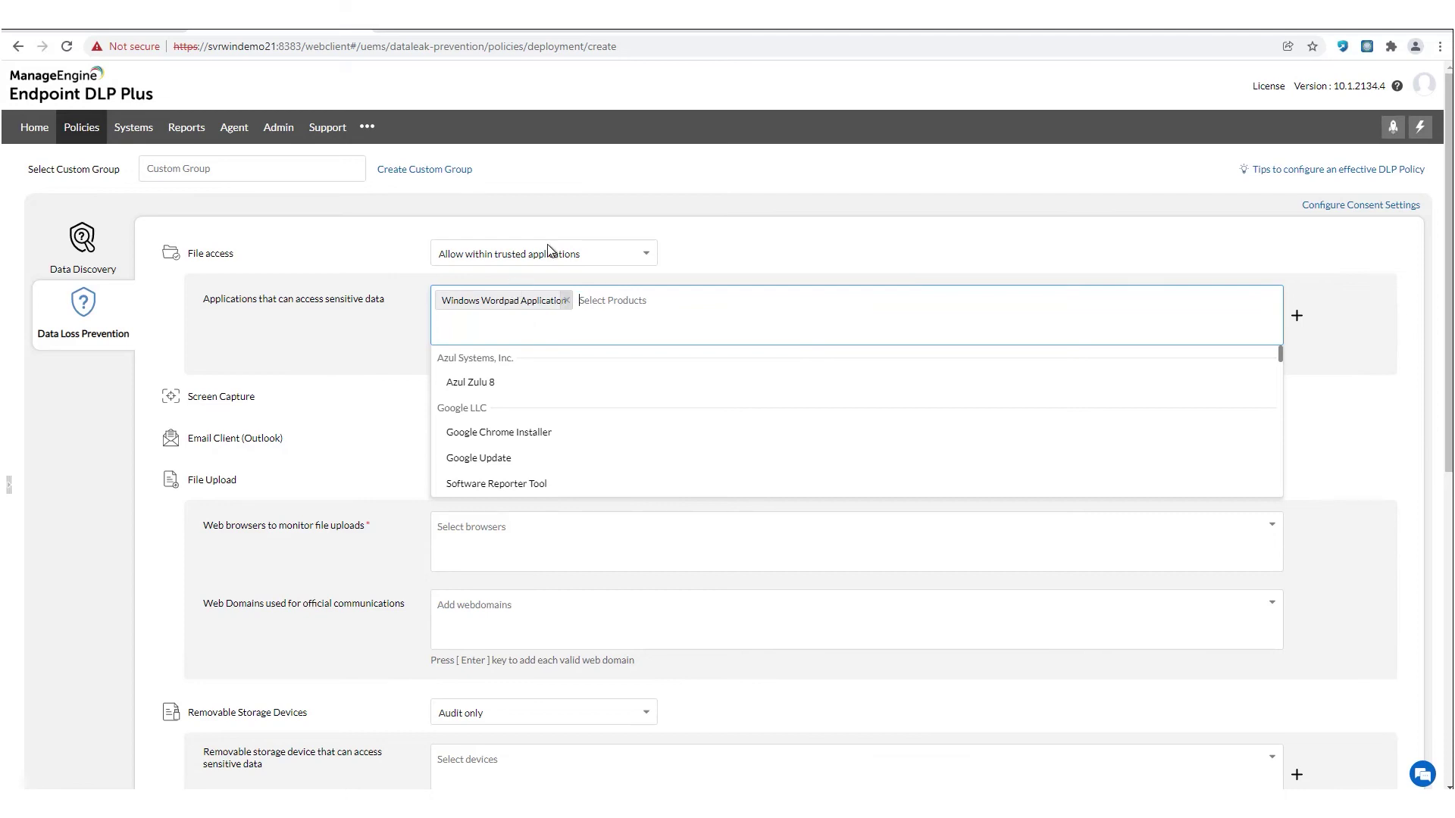
{"action": "left_click", "coordinate": [762, 246]}
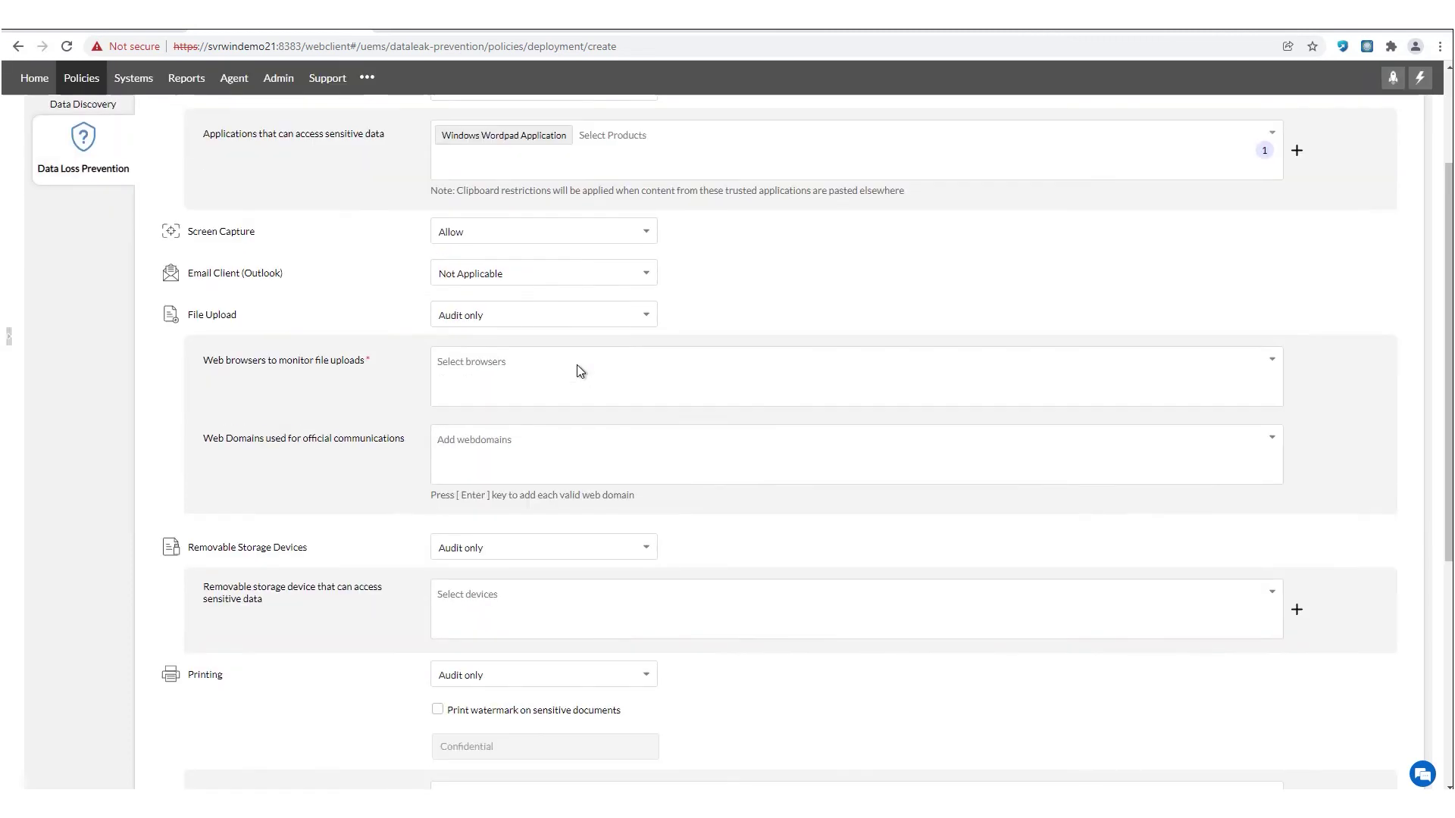
{"action": "scroll", "coordinate": [576, 365], "scroll_direction": "down", "scroll_amount": 2}
- Block screen capture within trusted applications and allow Outlook email only within trusted domains
{"action": "left_click", "coordinate": [516, 241]}
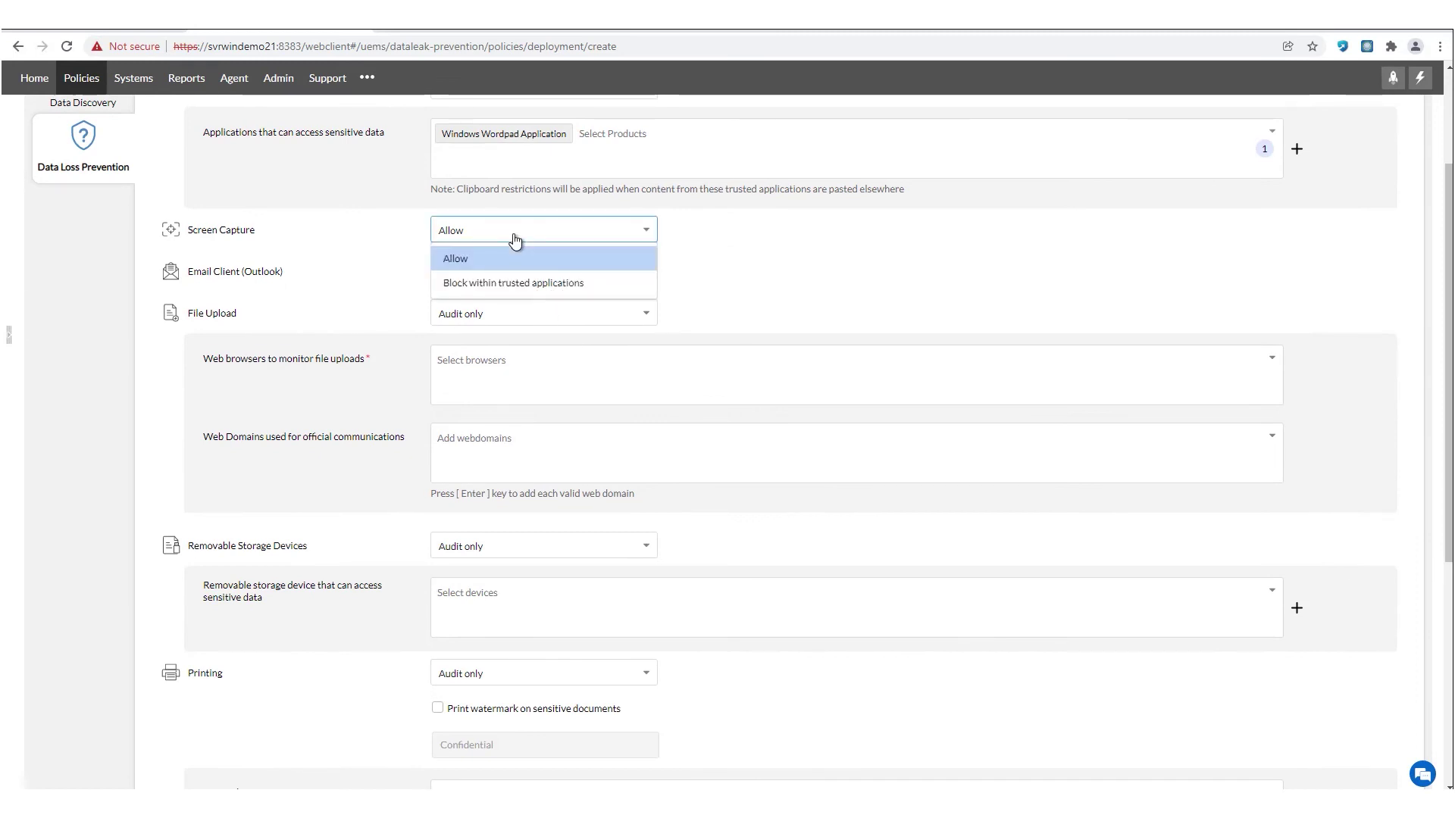
{"action": "left_click", "coordinate": [528, 283]}
{"action": "scroll", "coordinate": [528, 286], "scroll_direction": "down", "scroll_amount": 1}
{"action": "scroll", "coordinate": [528, 286], "scroll_direction": "up", "scroll_amount": 2}
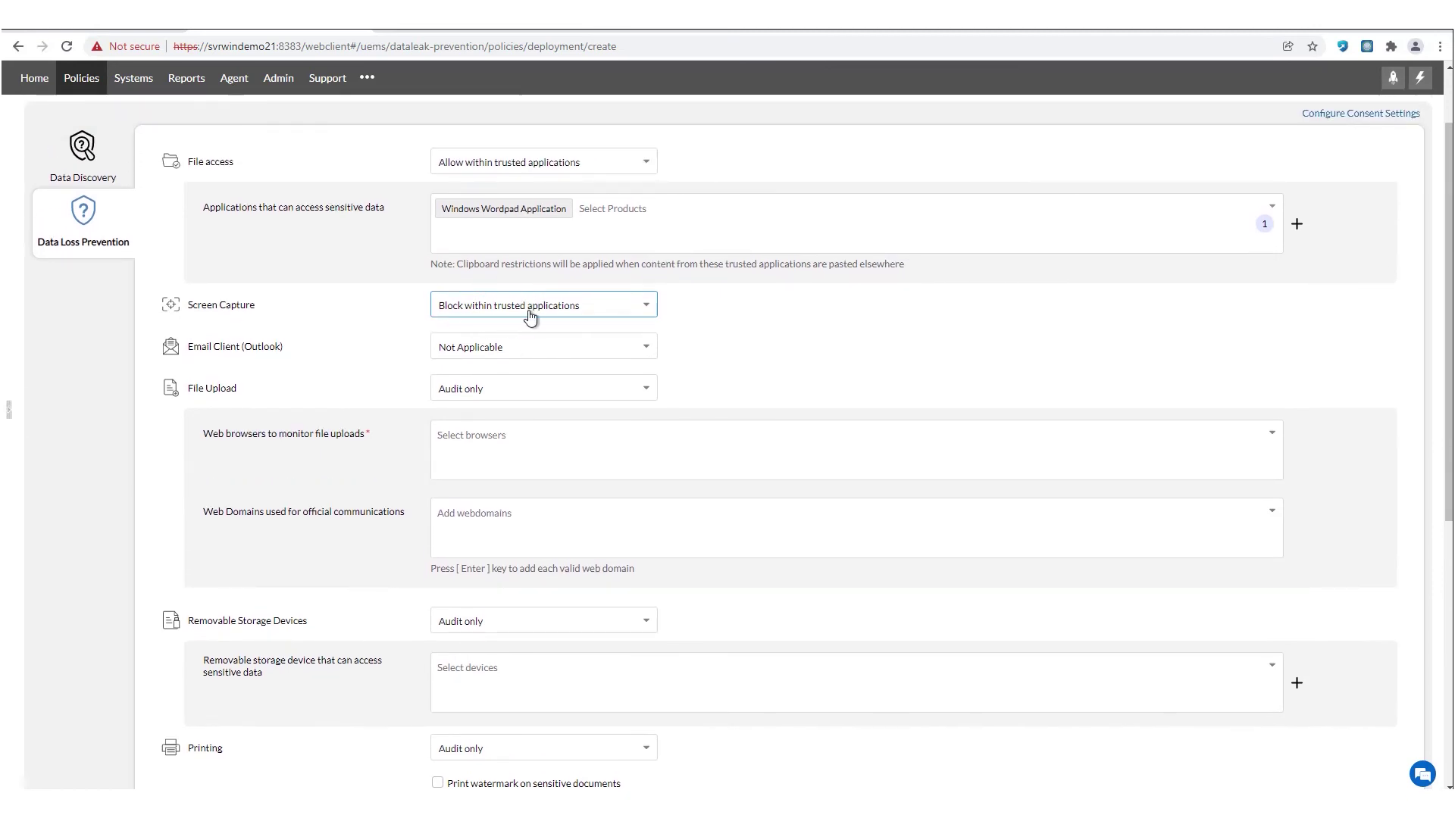
{"action": "mouse_move", "coordinate": [471, 209]}
{"action": "left_click", "coordinate": [533, 347]}
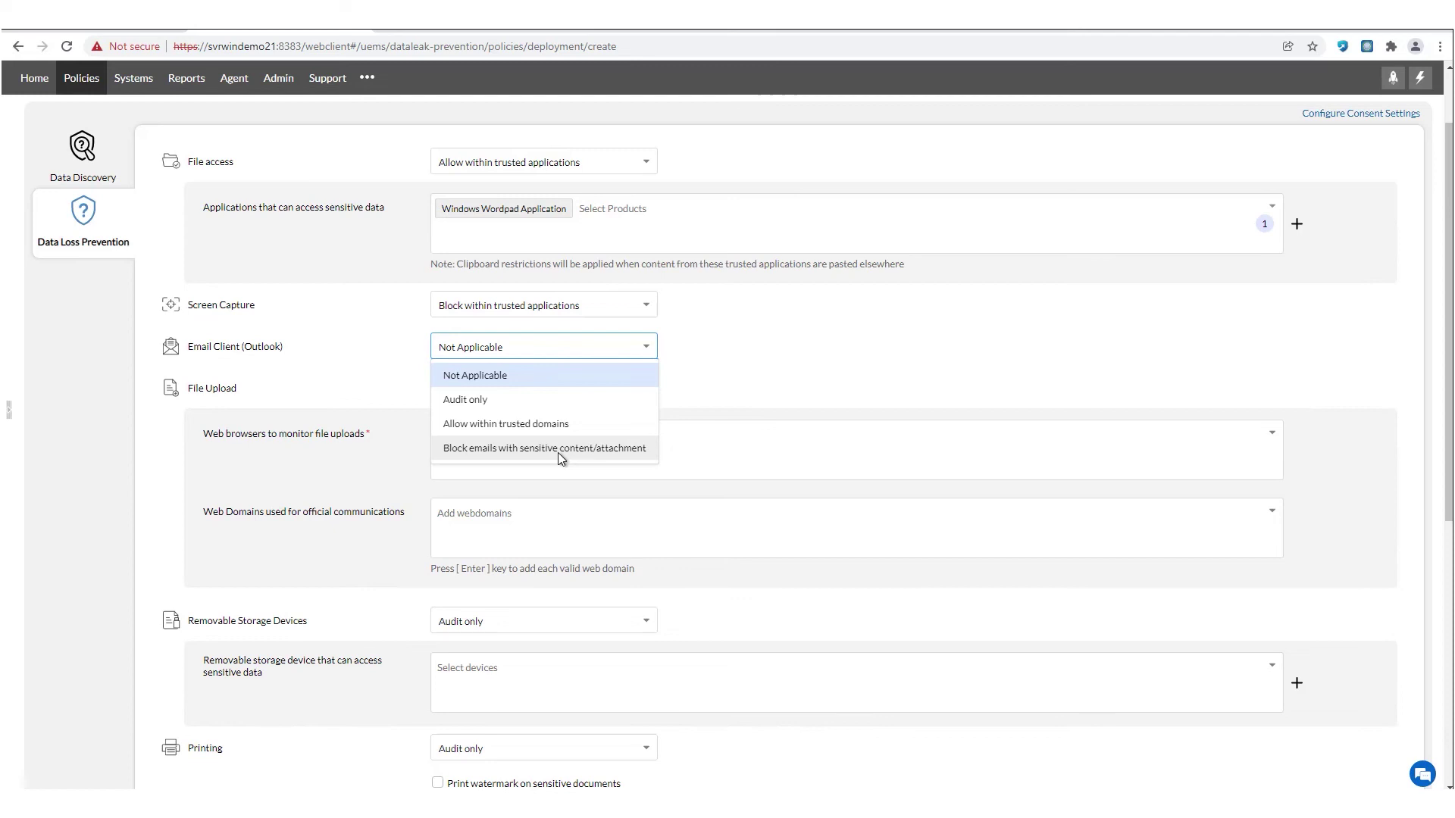
{"action": "left_click", "coordinate": [536, 429]}
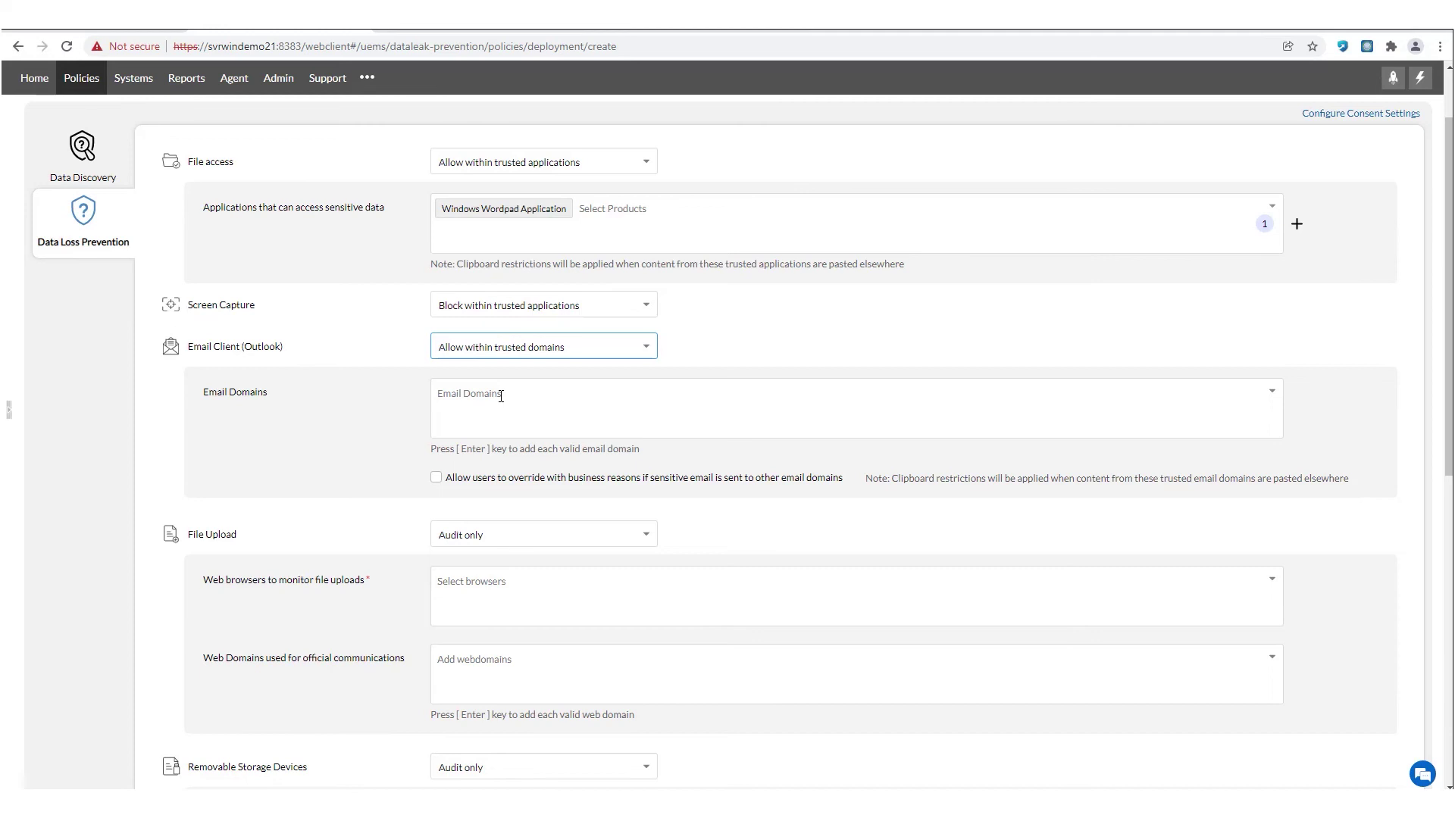
- Allow file uploads only within trusted domains with wetransfer.com as a web domain and no browser
{"action": "scroll", "coordinate": [501, 396], "scroll_direction": "down", "scroll_amount": 3}
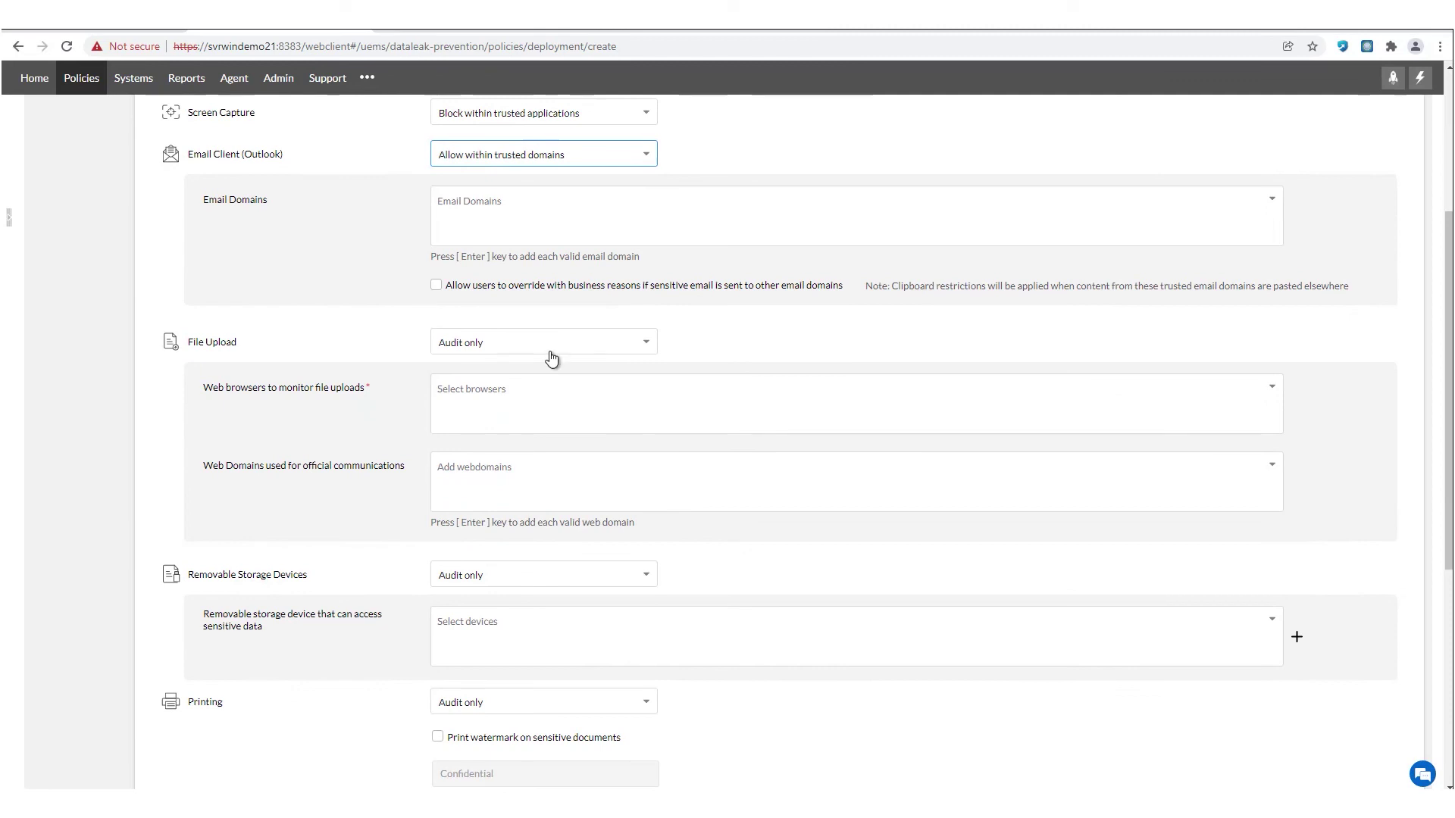
{"action": "left_click", "coordinate": [551, 359]}
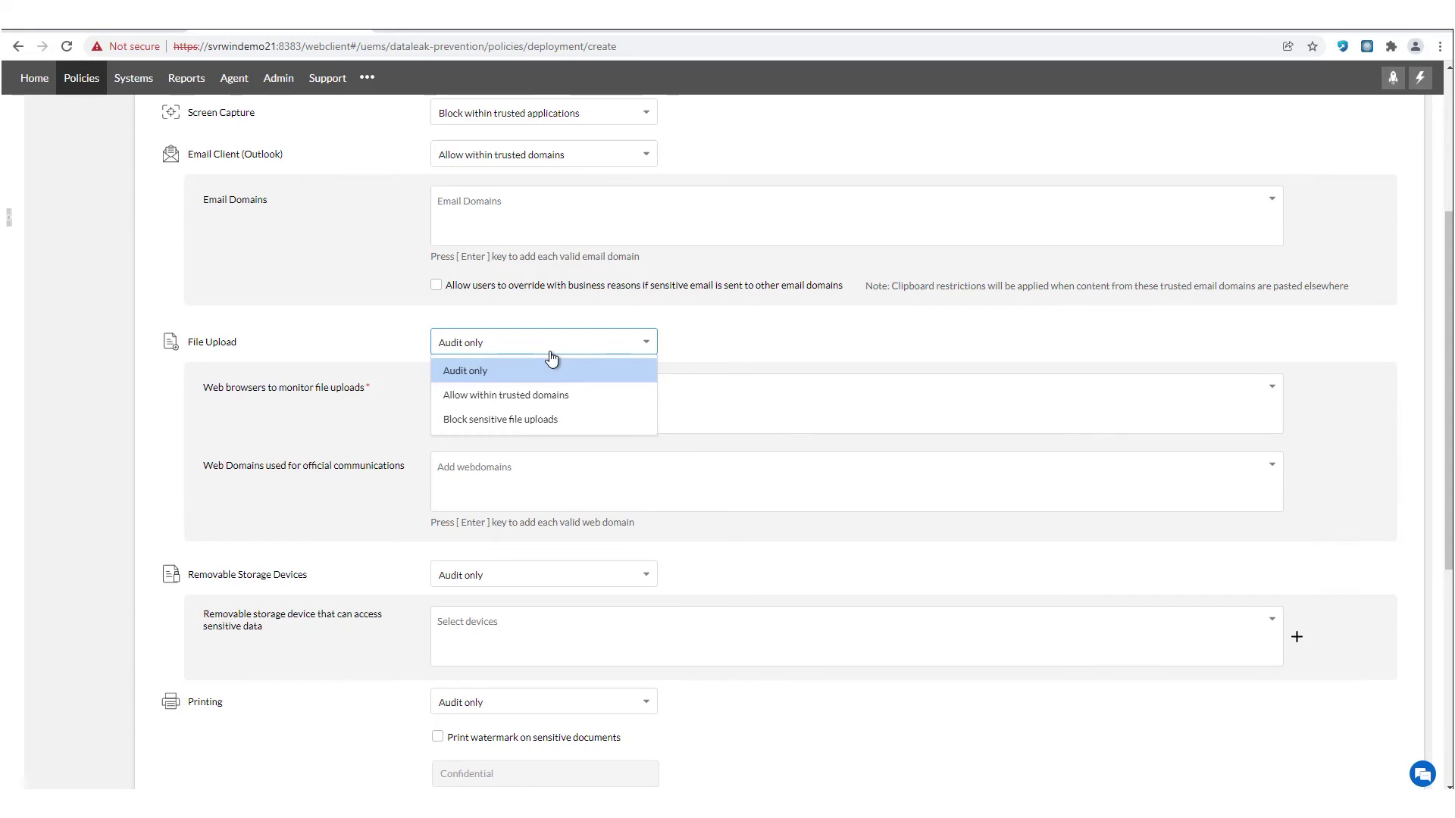
{"action": "left_click", "coordinate": [553, 393]}
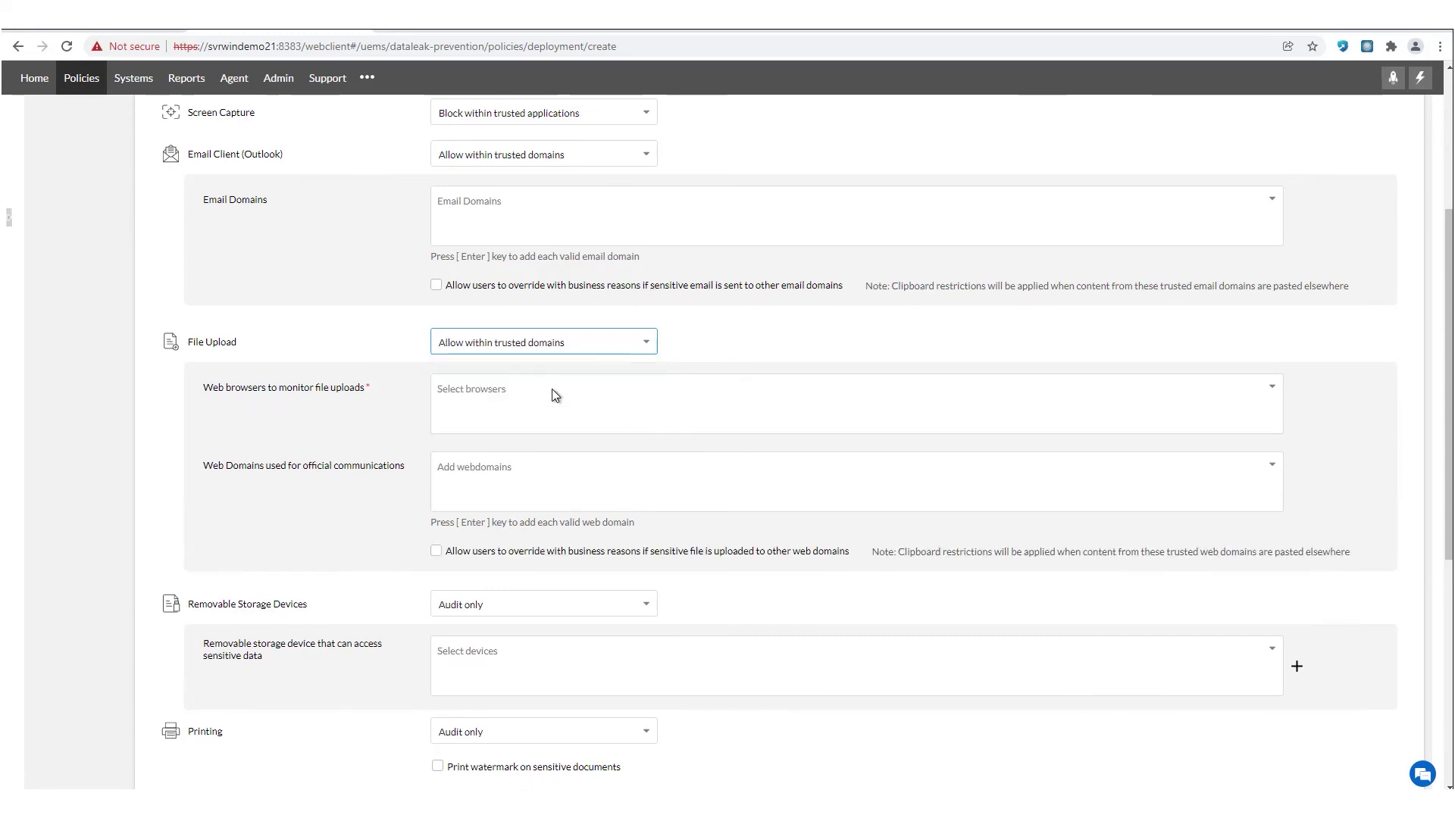
{"action": "left_click", "coordinate": [553, 389]}
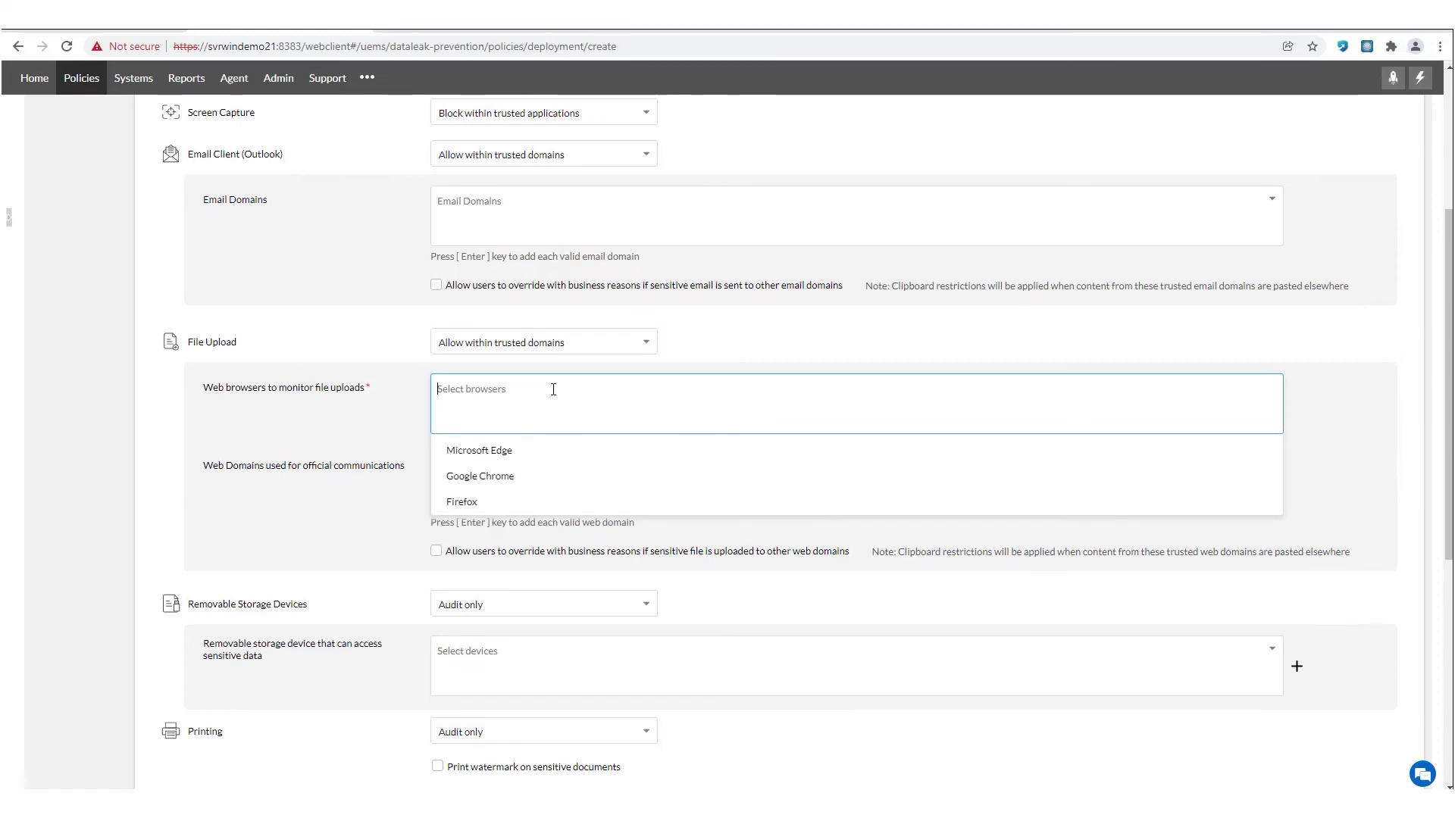
{"action": "left_click", "coordinate": [525, 457]}
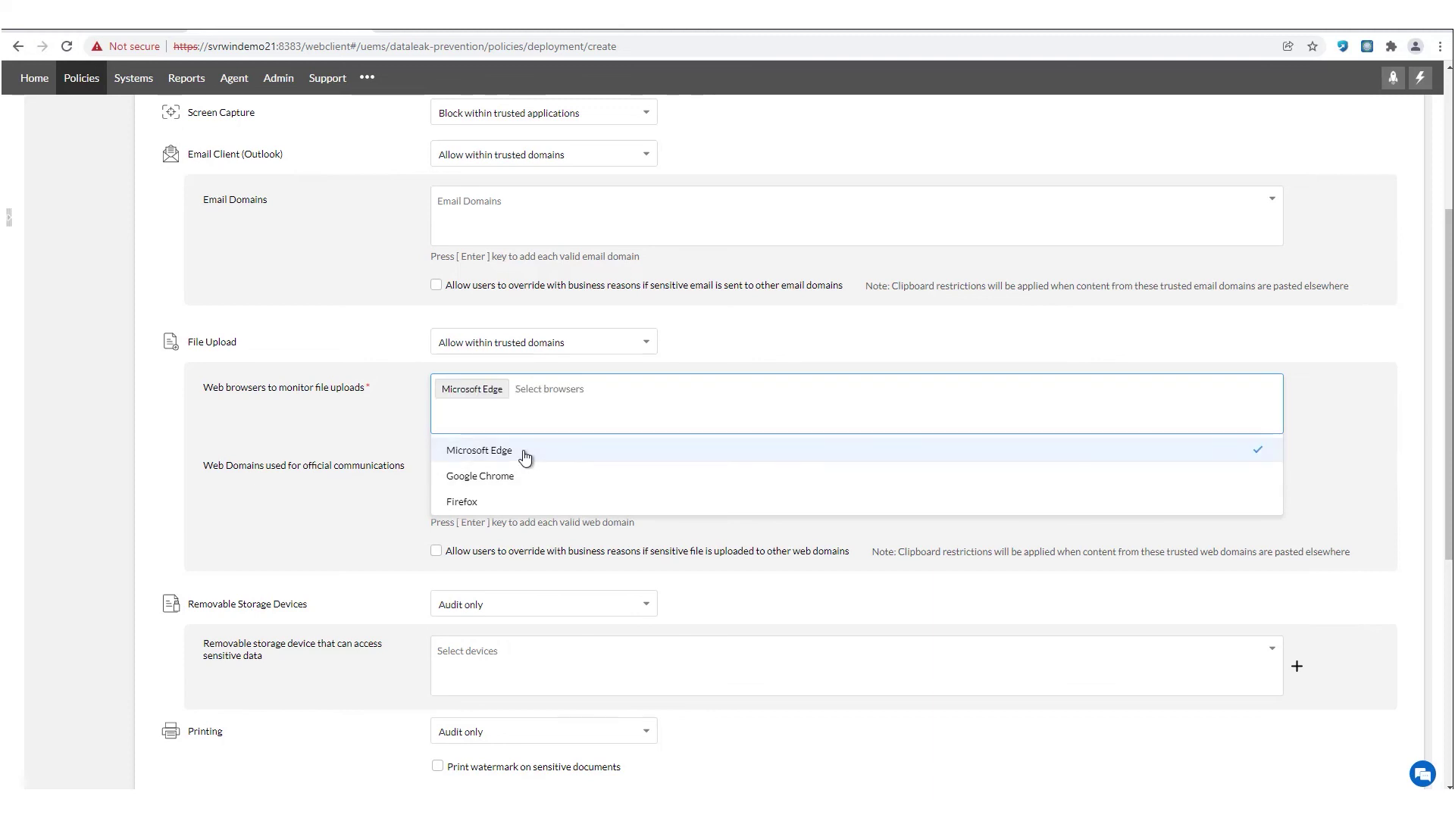
{"action": "left_click", "coordinate": [387, 472]}
{"action": "left_click", "coordinate": [453, 471]}
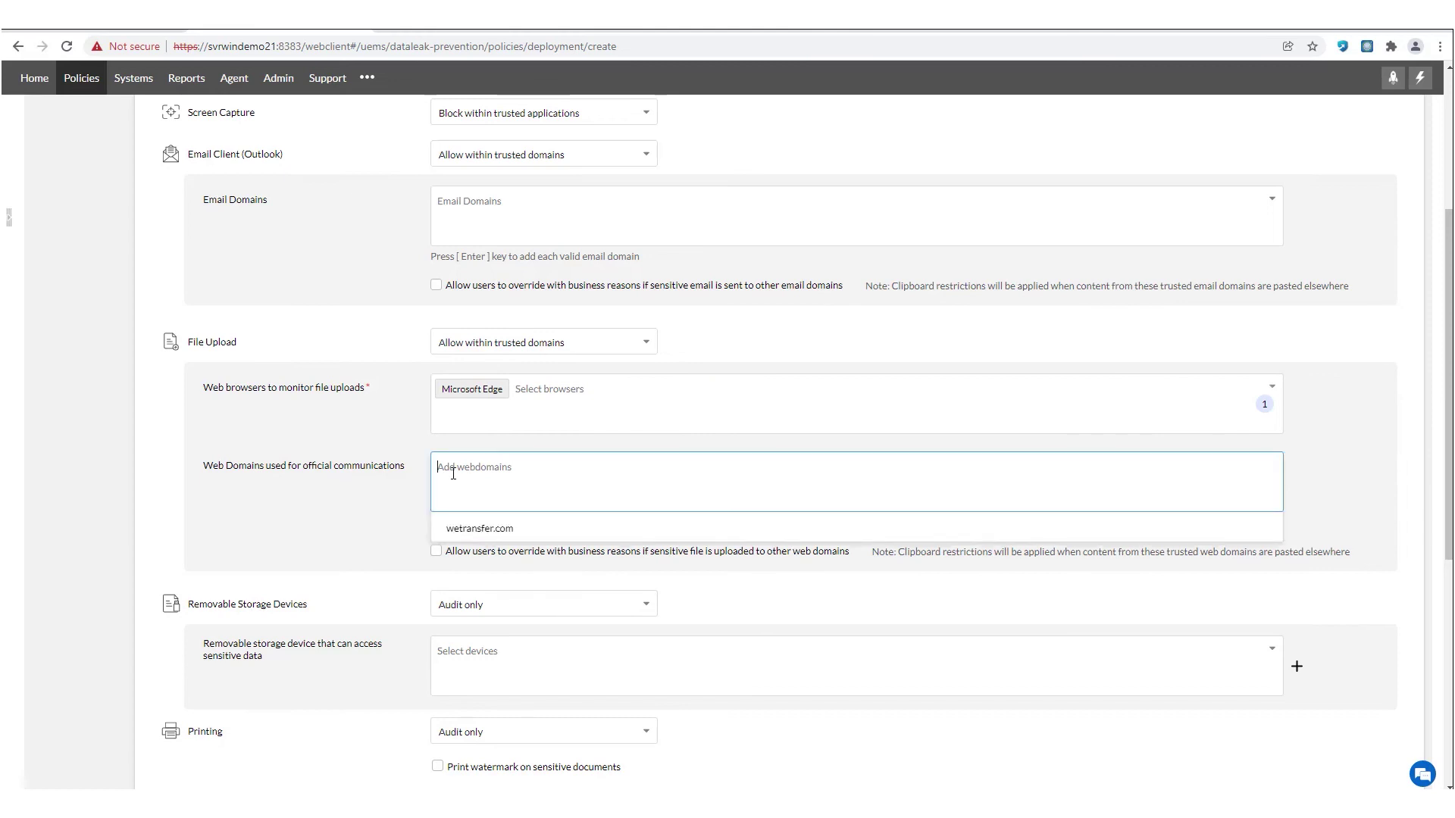
{"action": "left_click", "coordinate": [484, 530]}
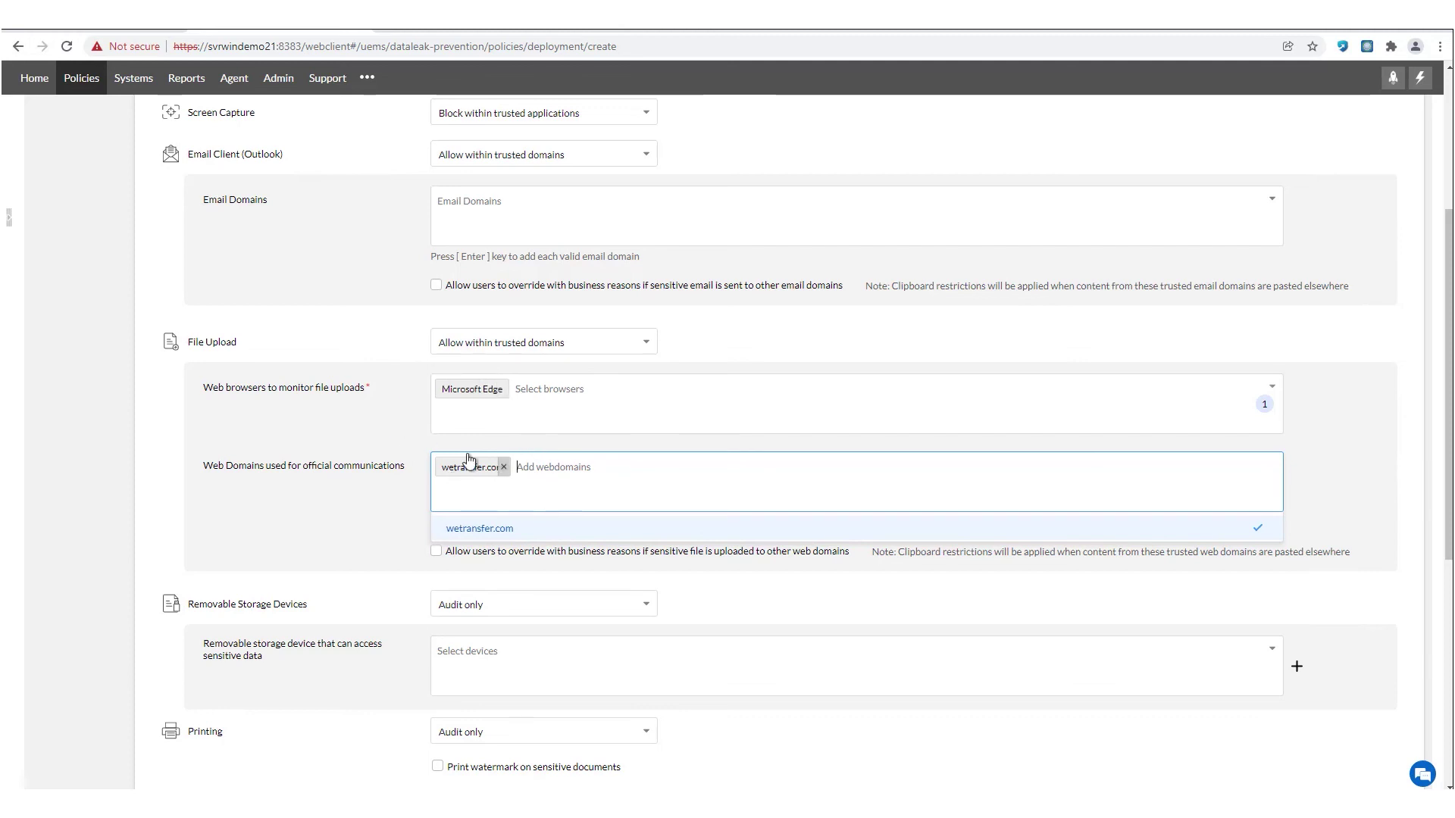
{"action": "left_click", "coordinate": [502, 389]}
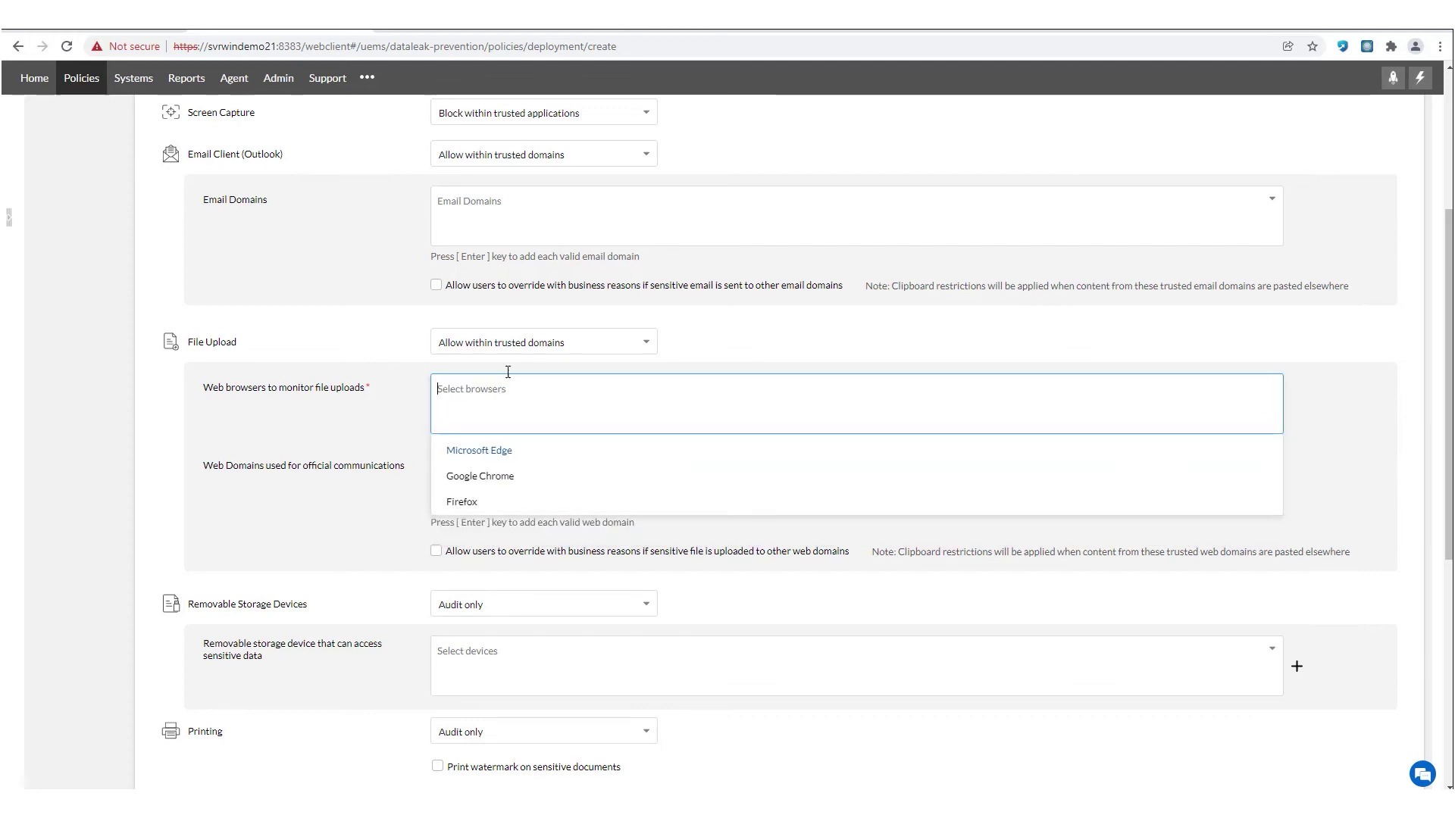
- Block sensitive file uploads, monitoring Microsoft Edge, Google Chrome and Firefox
{"action": "left_click", "coordinate": [518, 357]}
{"action": "left_click", "coordinate": [515, 351]}
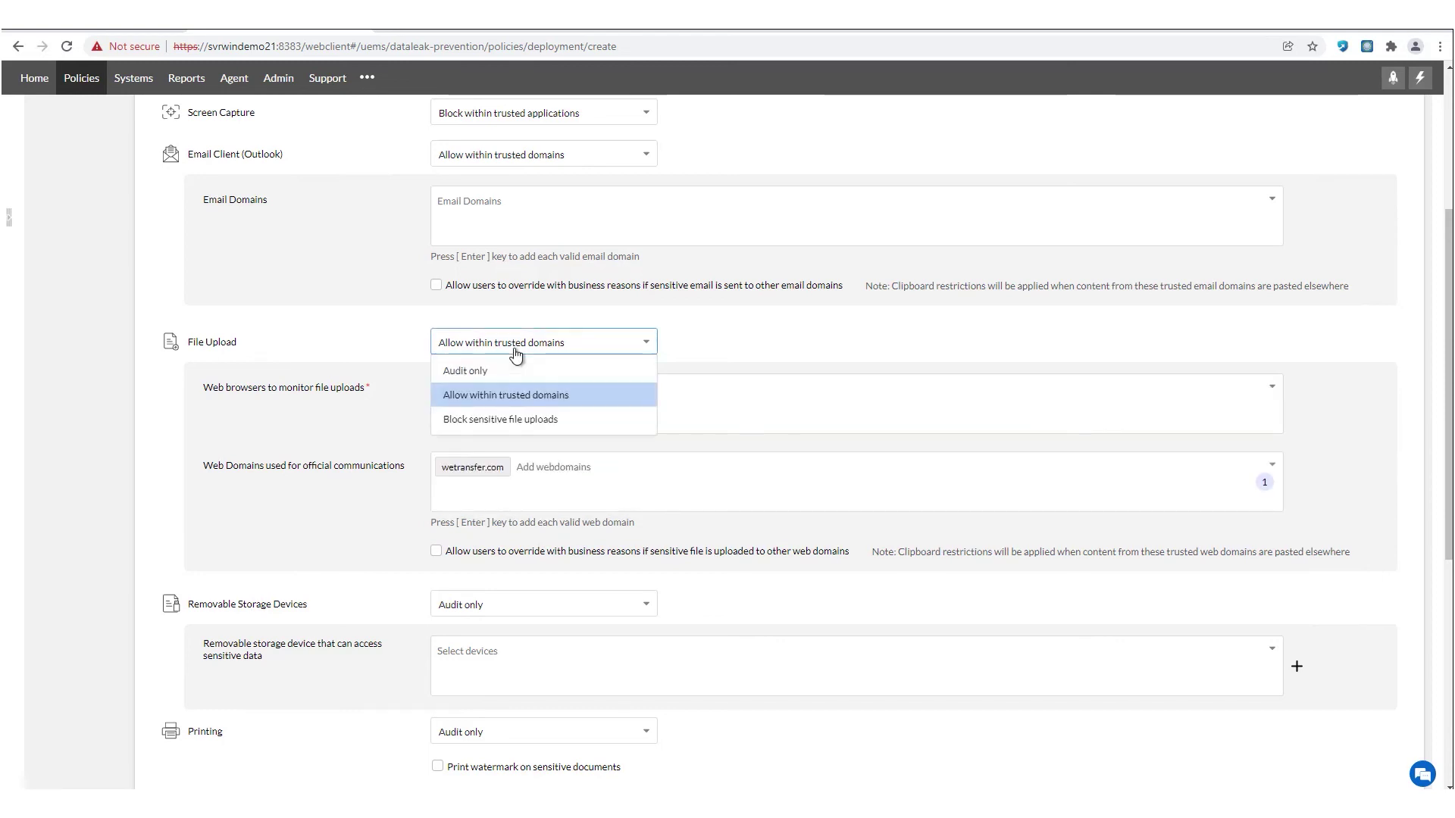
{"action": "left_click", "coordinate": [518, 422]}
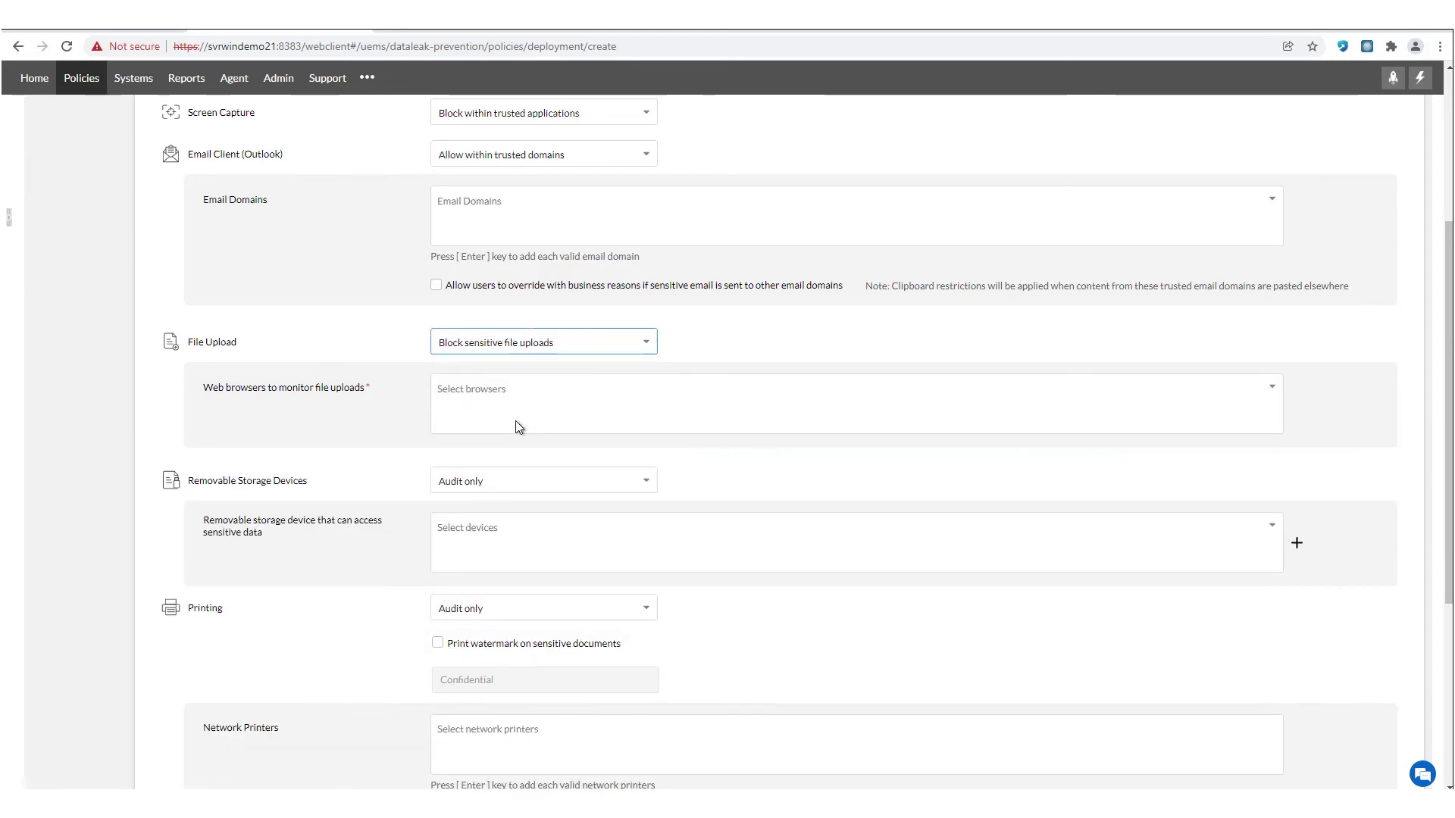
{"action": "left_click", "coordinate": [485, 389]}
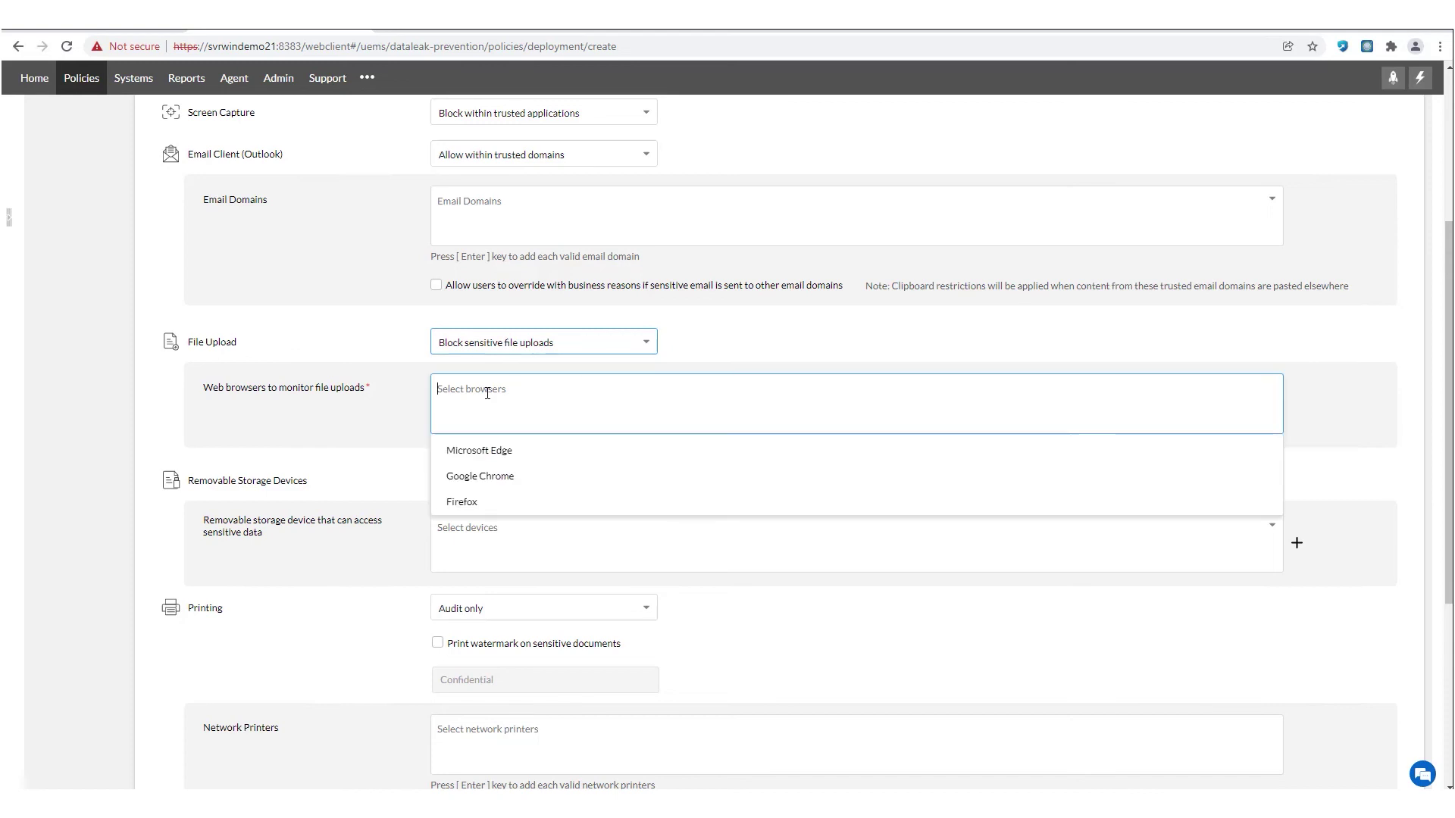
{"action": "left_click", "coordinate": [488, 455]}
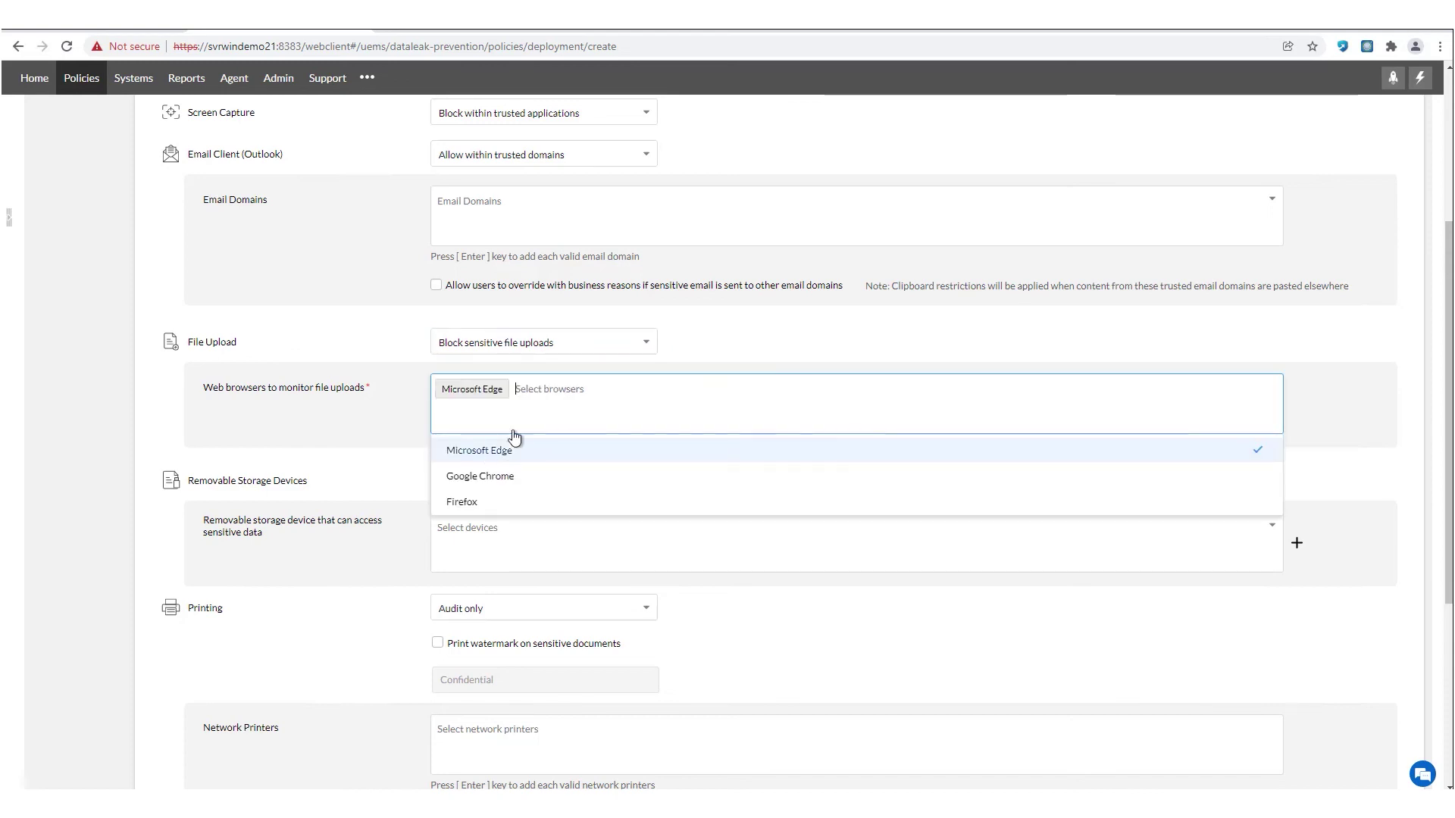
{"action": "left_click", "coordinate": [500, 482]}
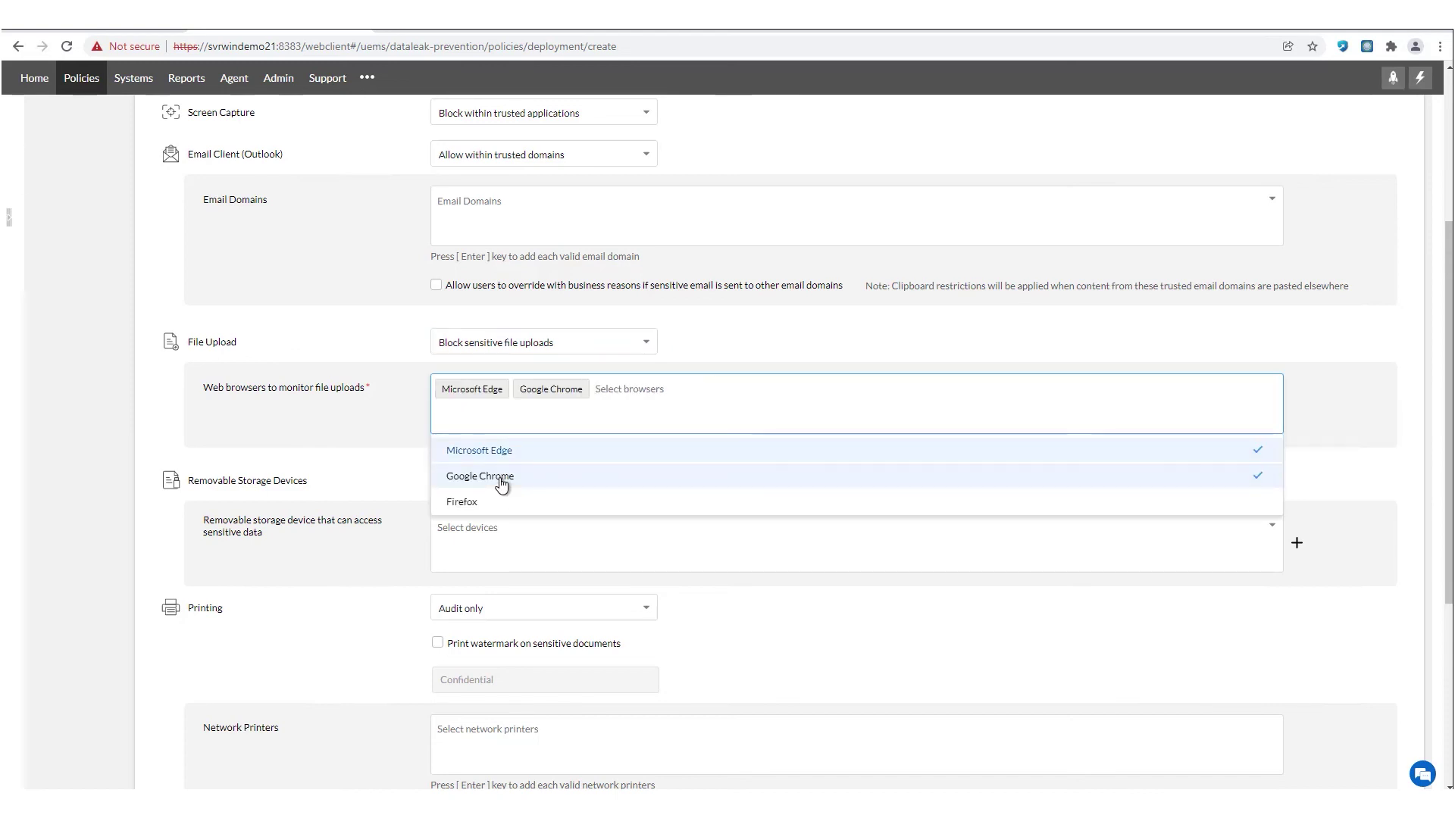
{"action": "left_click", "coordinate": [498, 502]}
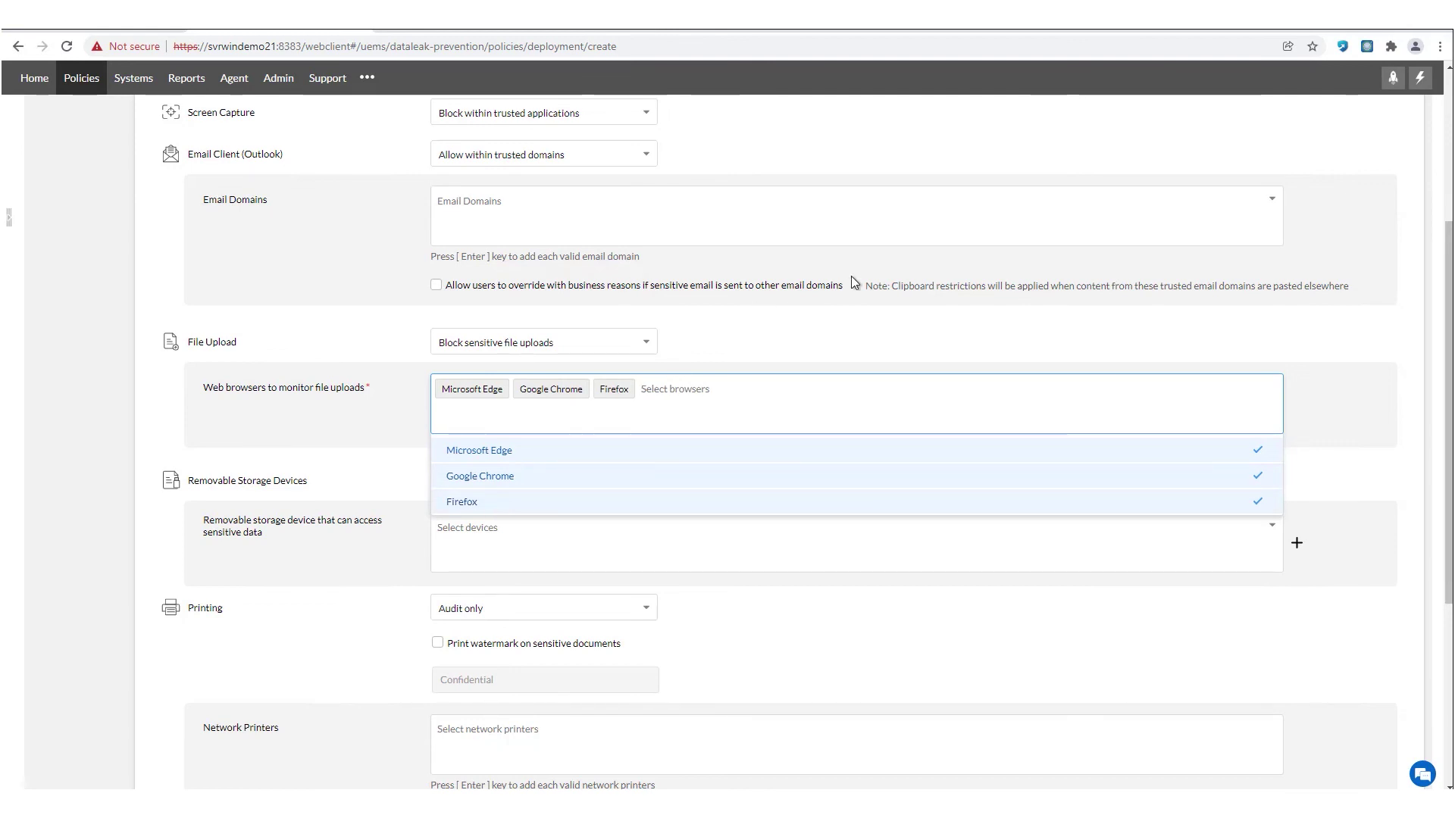
- Set the Outlook email client to block emails with sensitive content or attachments
{"action": "left_click", "coordinate": [565, 155]}
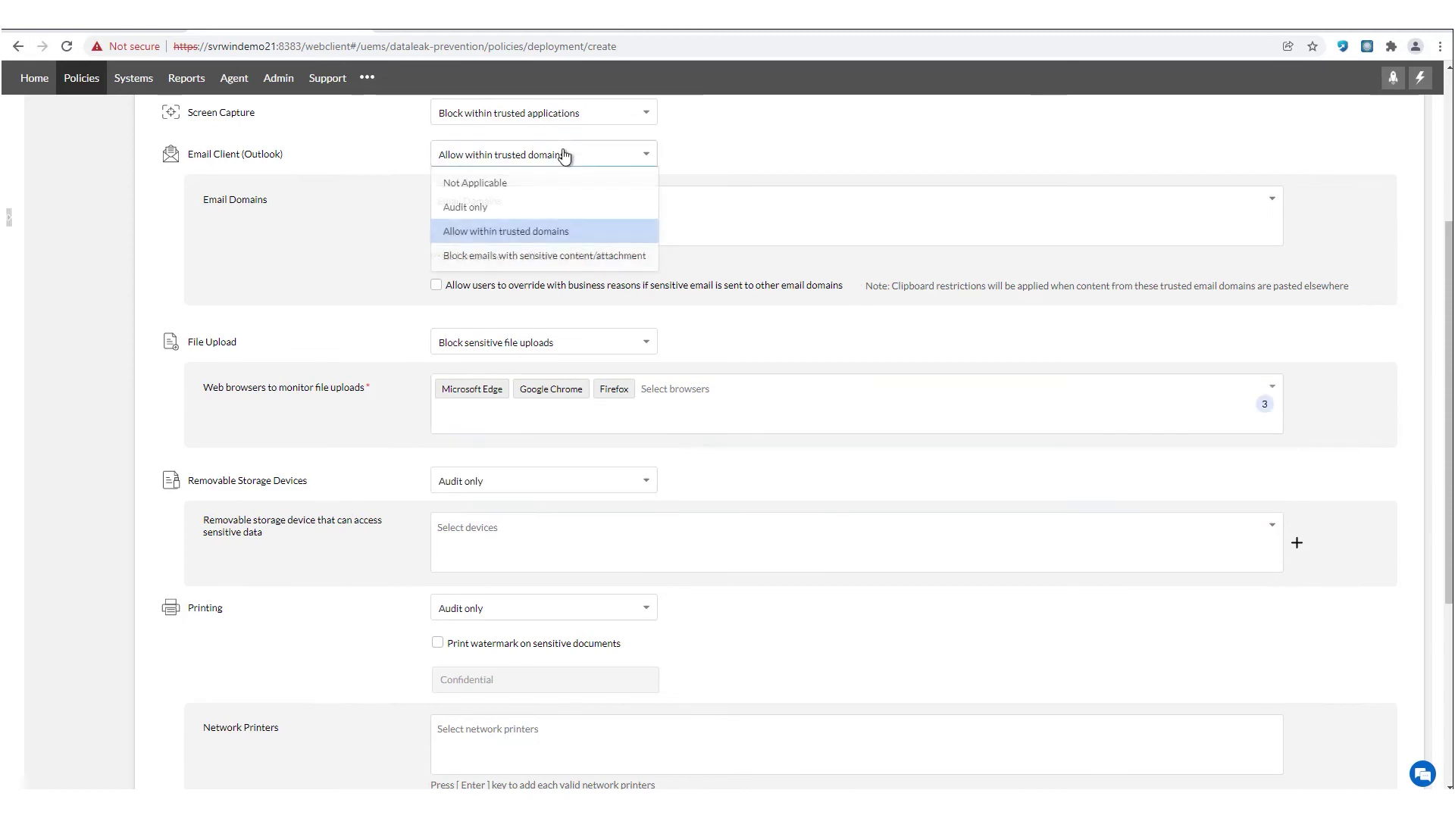
{"action": "left_click", "coordinate": [548, 259]}
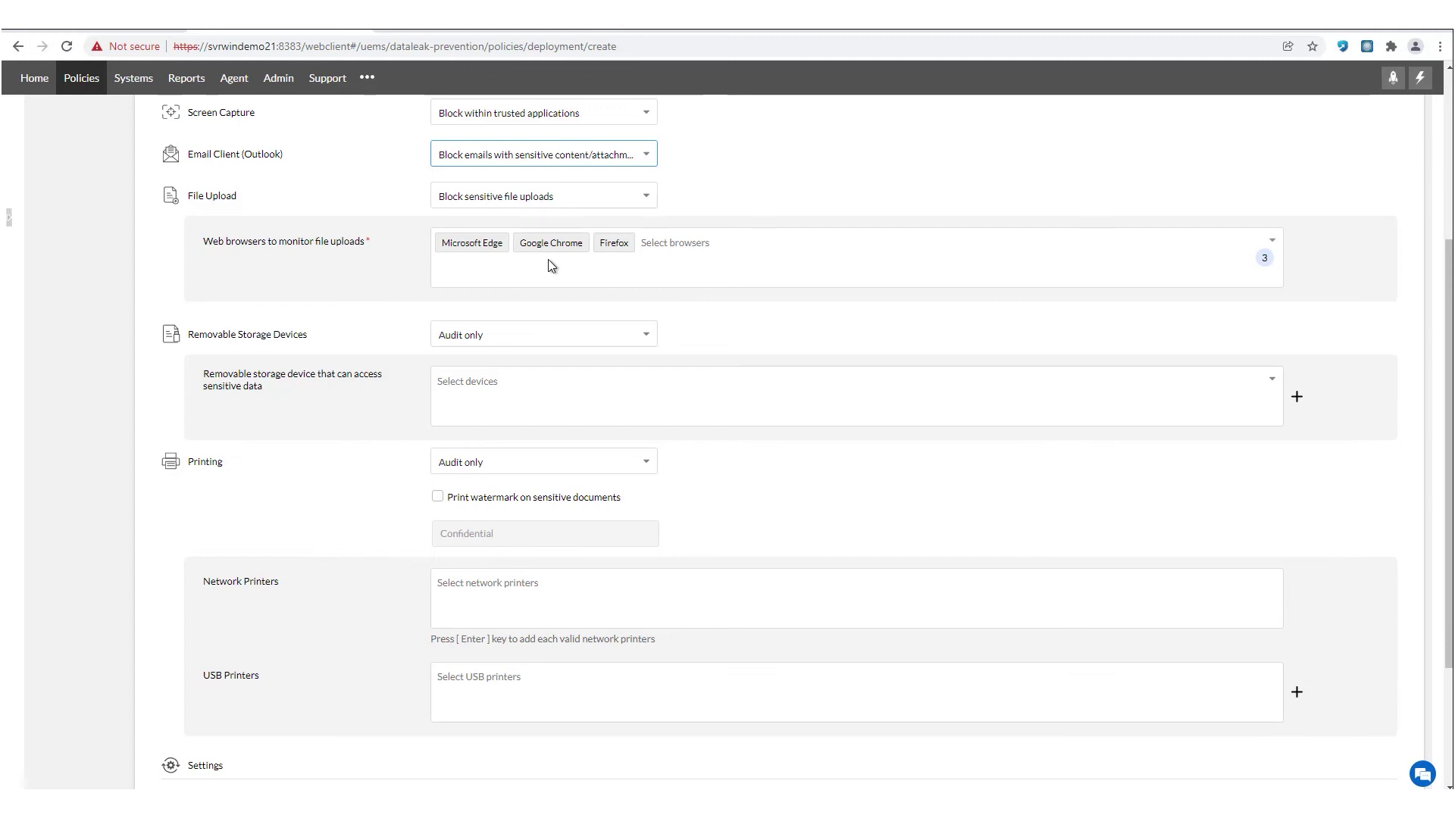
{"action": "scroll", "coordinate": [548, 260], "scroll_direction": "down", "scroll_amount": 1}
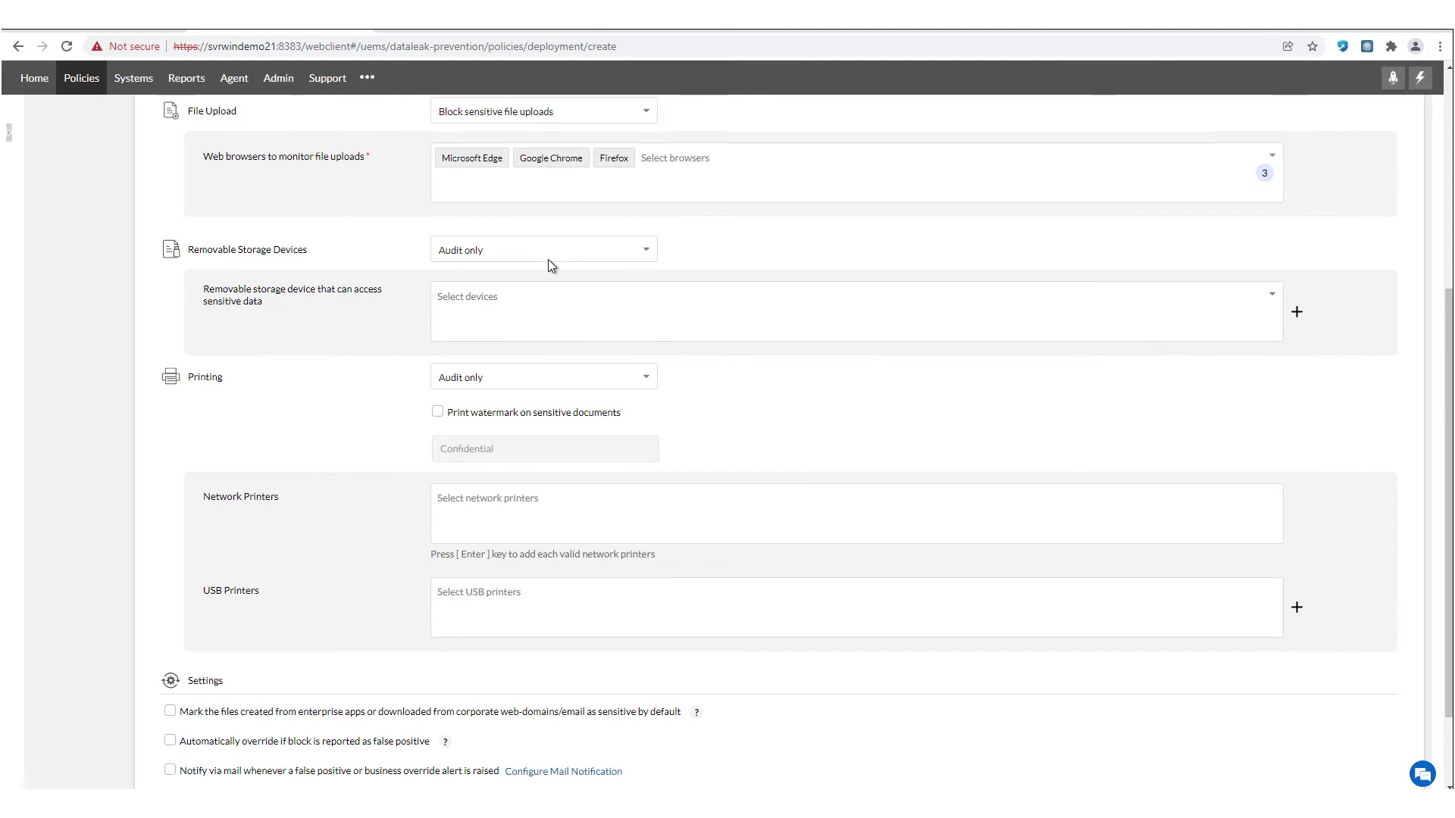
- Allow removable storage only within trusted devices and block sensitive file prints
{"action": "left_click", "coordinate": [550, 261]}
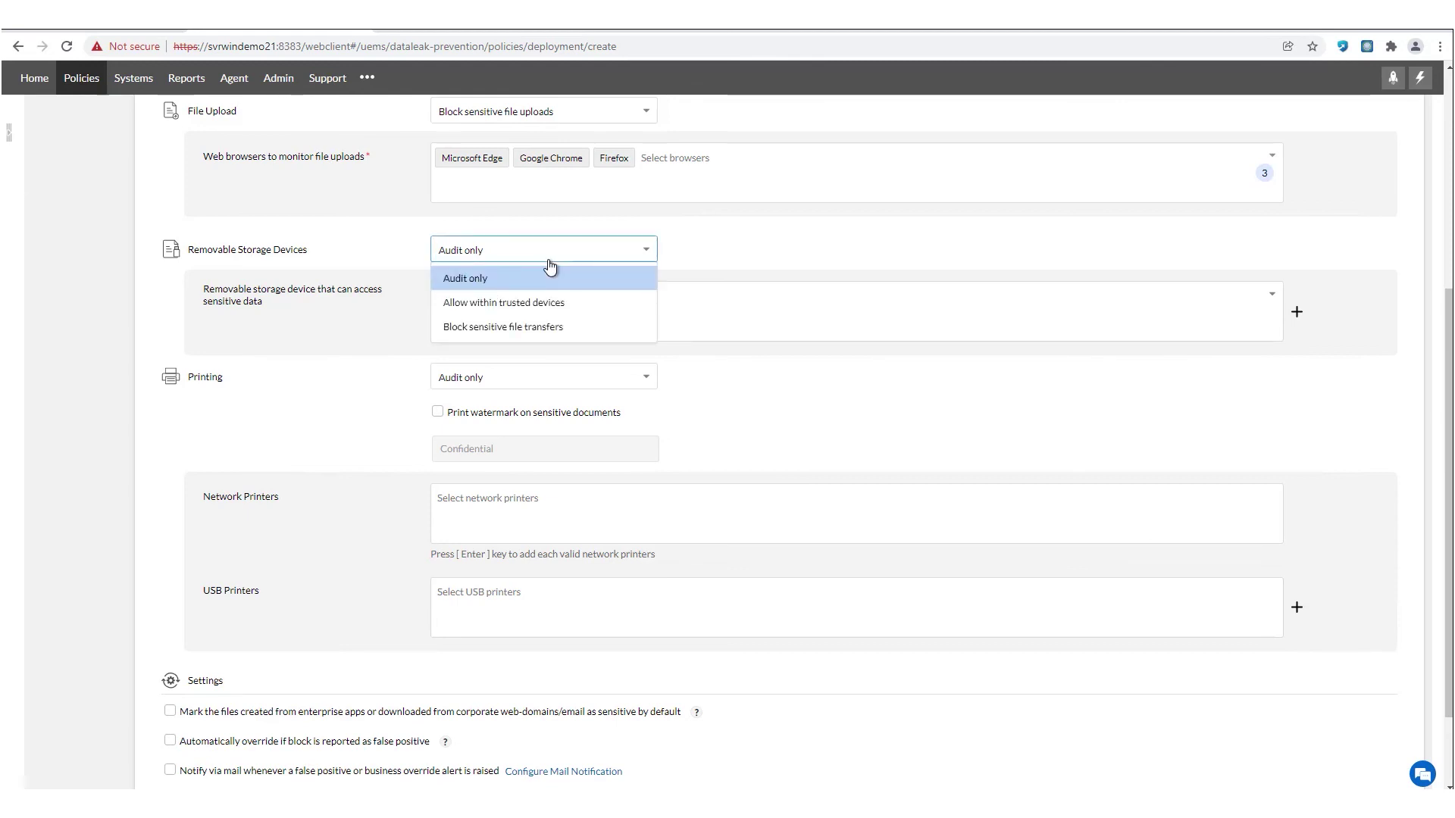
{"action": "left_click", "coordinate": [561, 330]}
{"action": "left_click", "coordinate": [510, 250]}
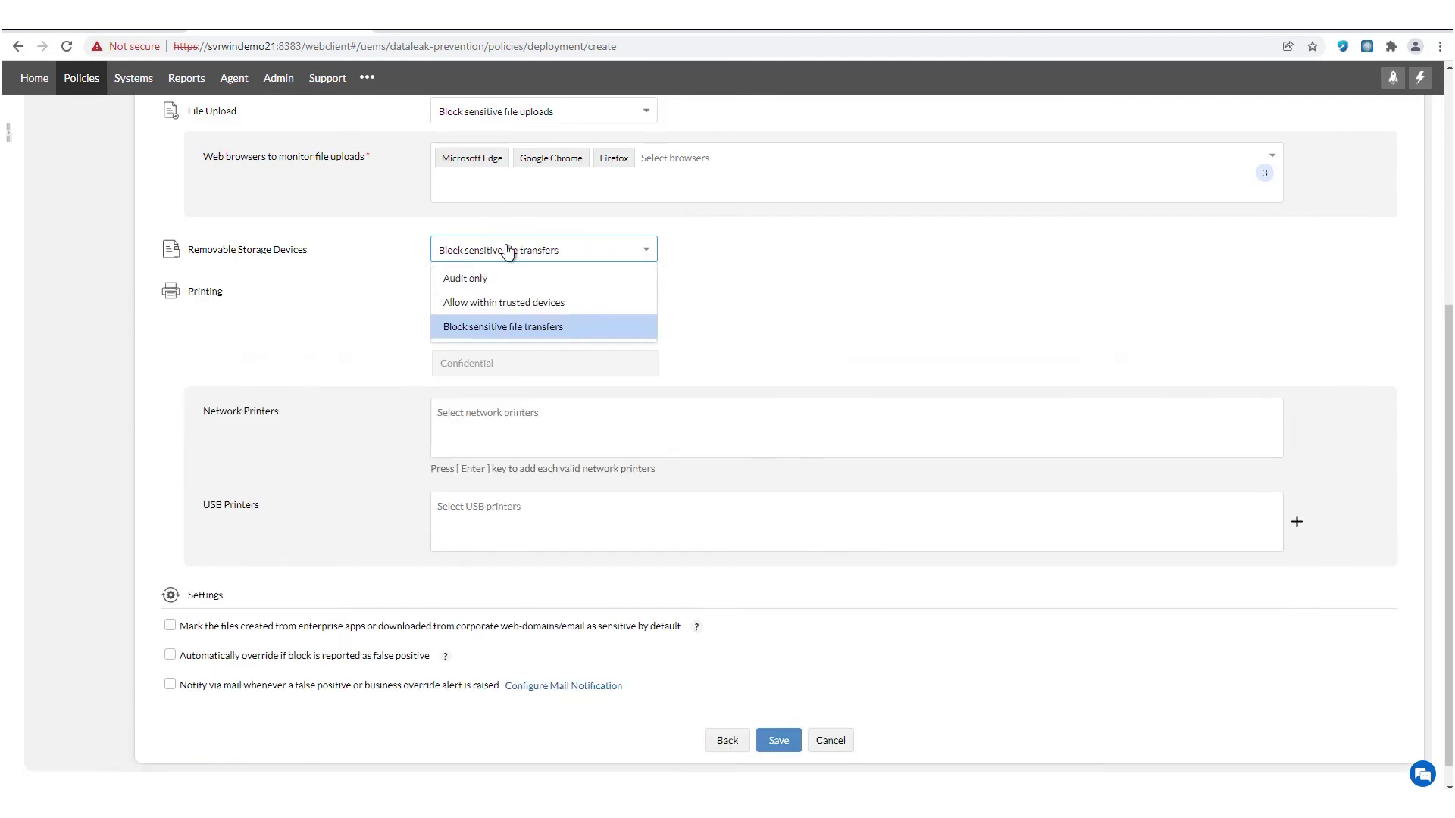
{"action": "left_click", "coordinate": [515, 303]}
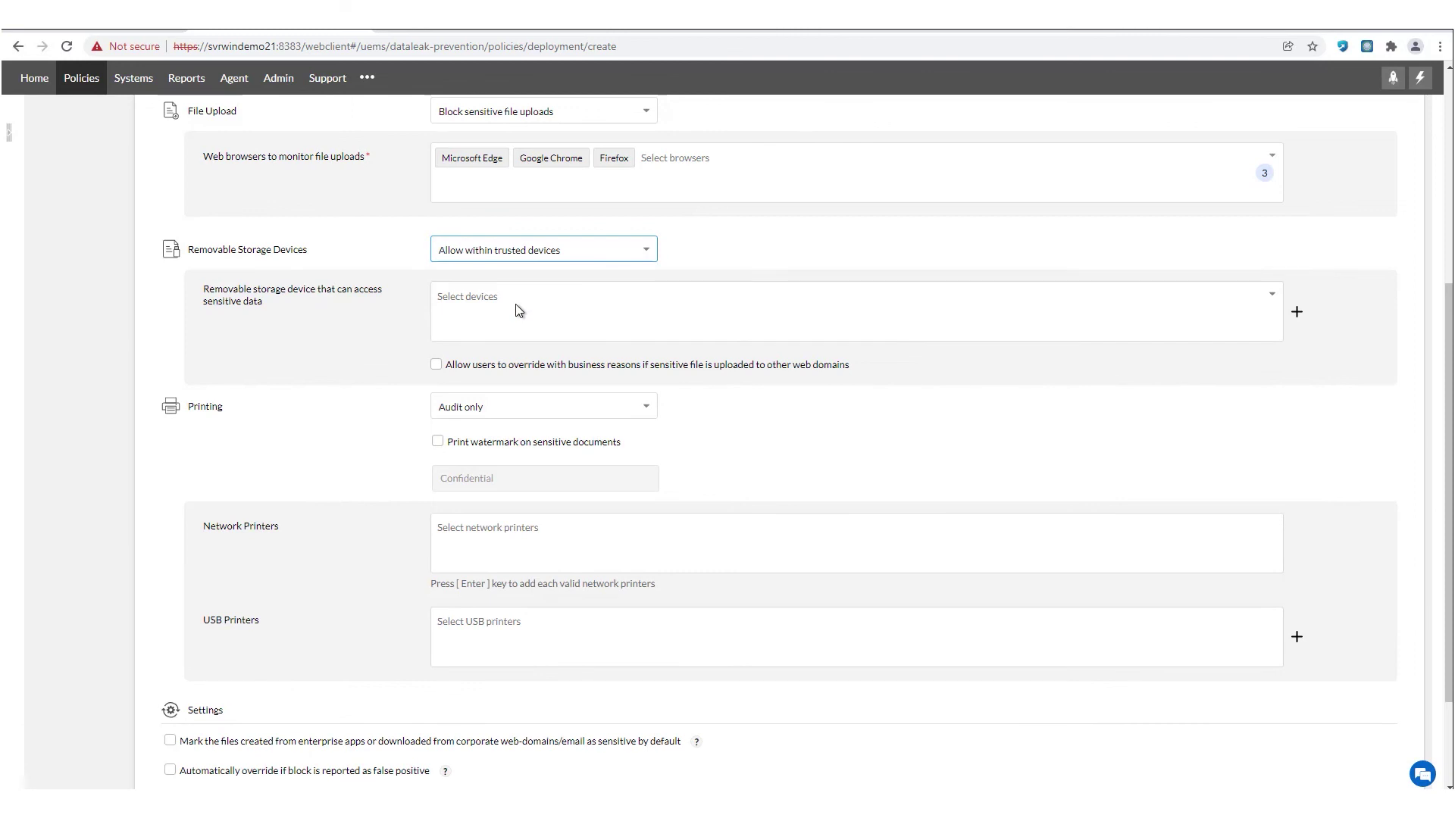
{"action": "left_click", "coordinate": [569, 413]}
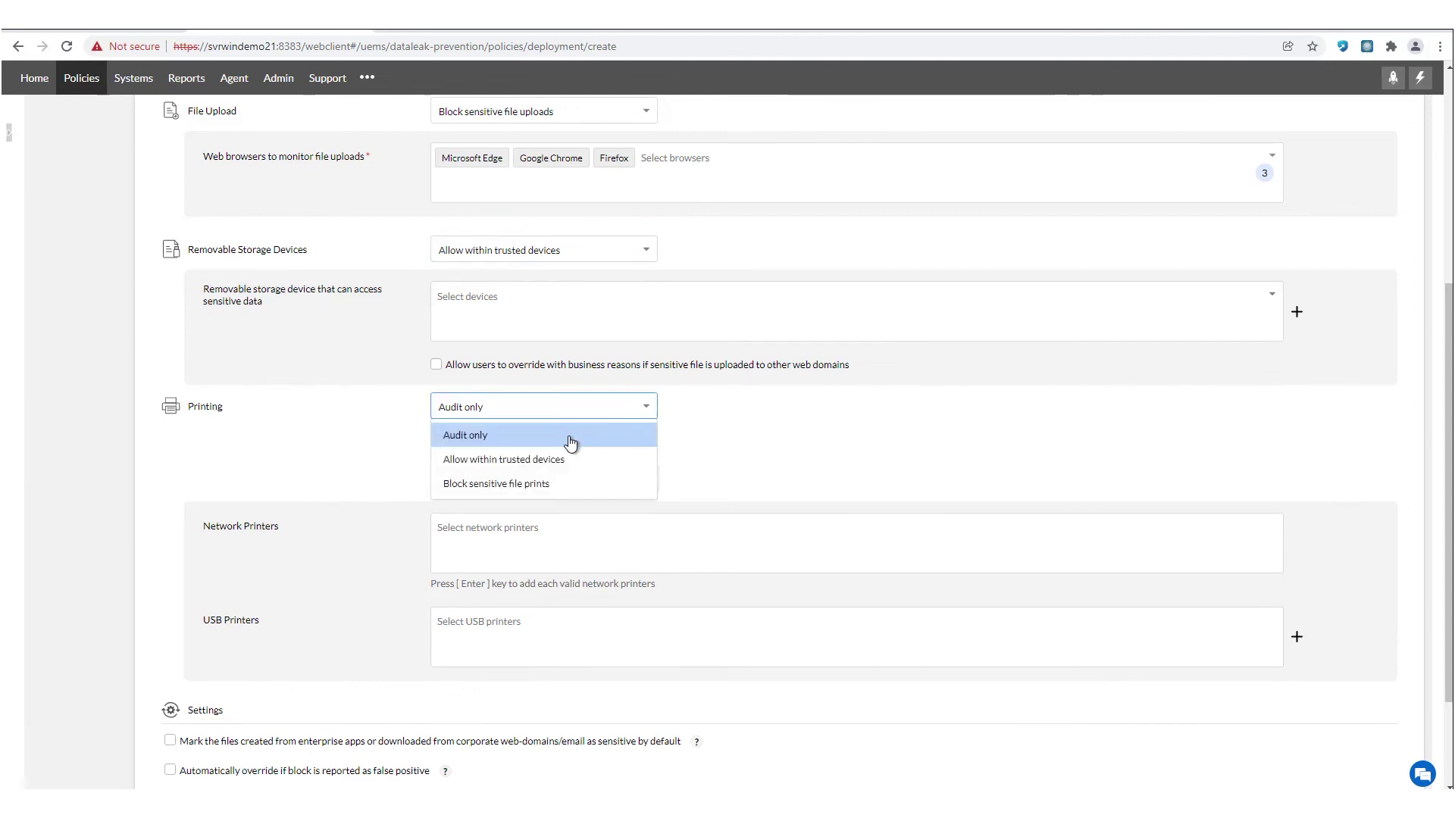
{"action": "left_click", "coordinate": [547, 485]}
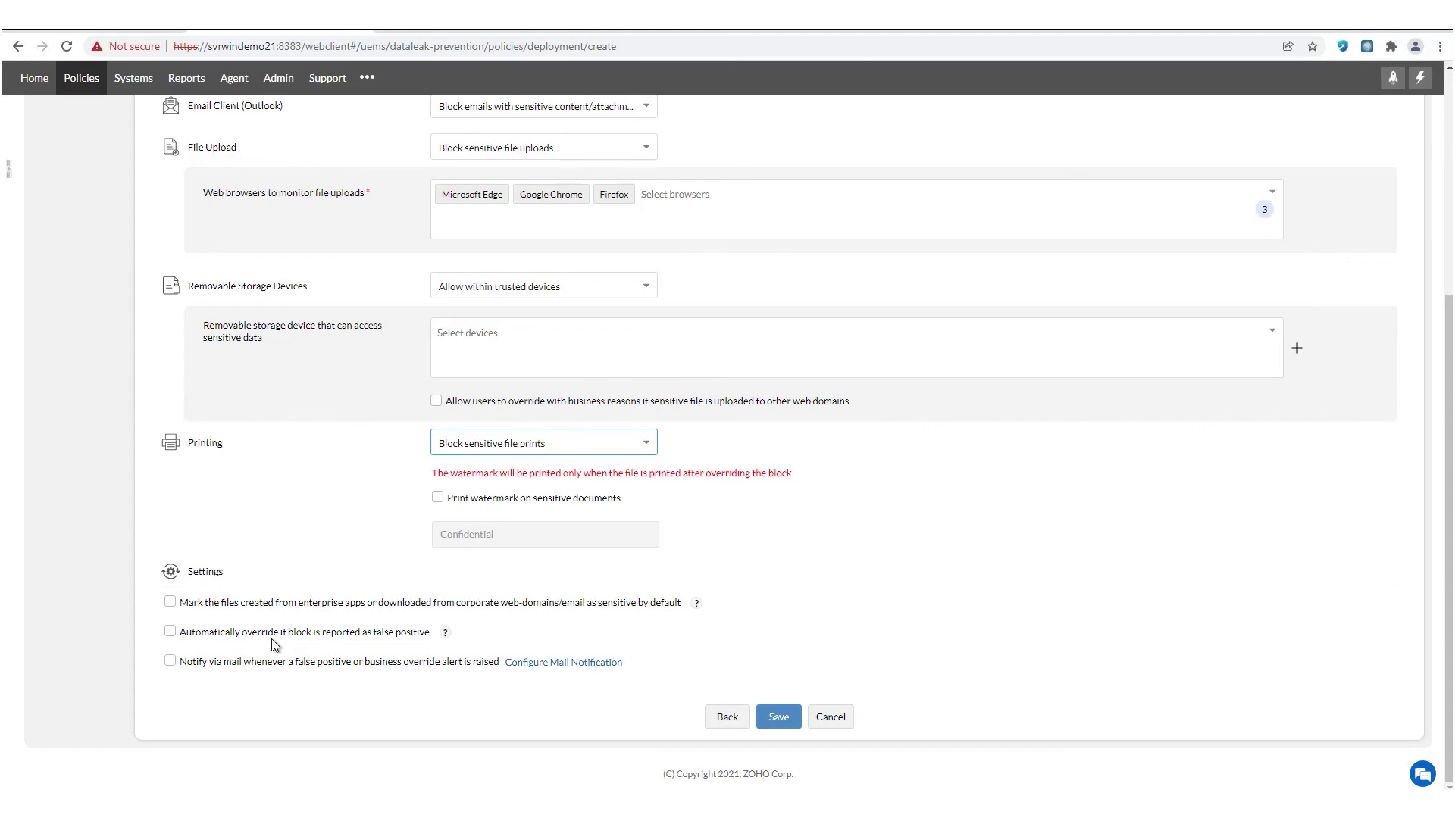
{"action": "scroll", "coordinate": [366, 356], "scroll_direction": "up", "scroll_amount": 5}
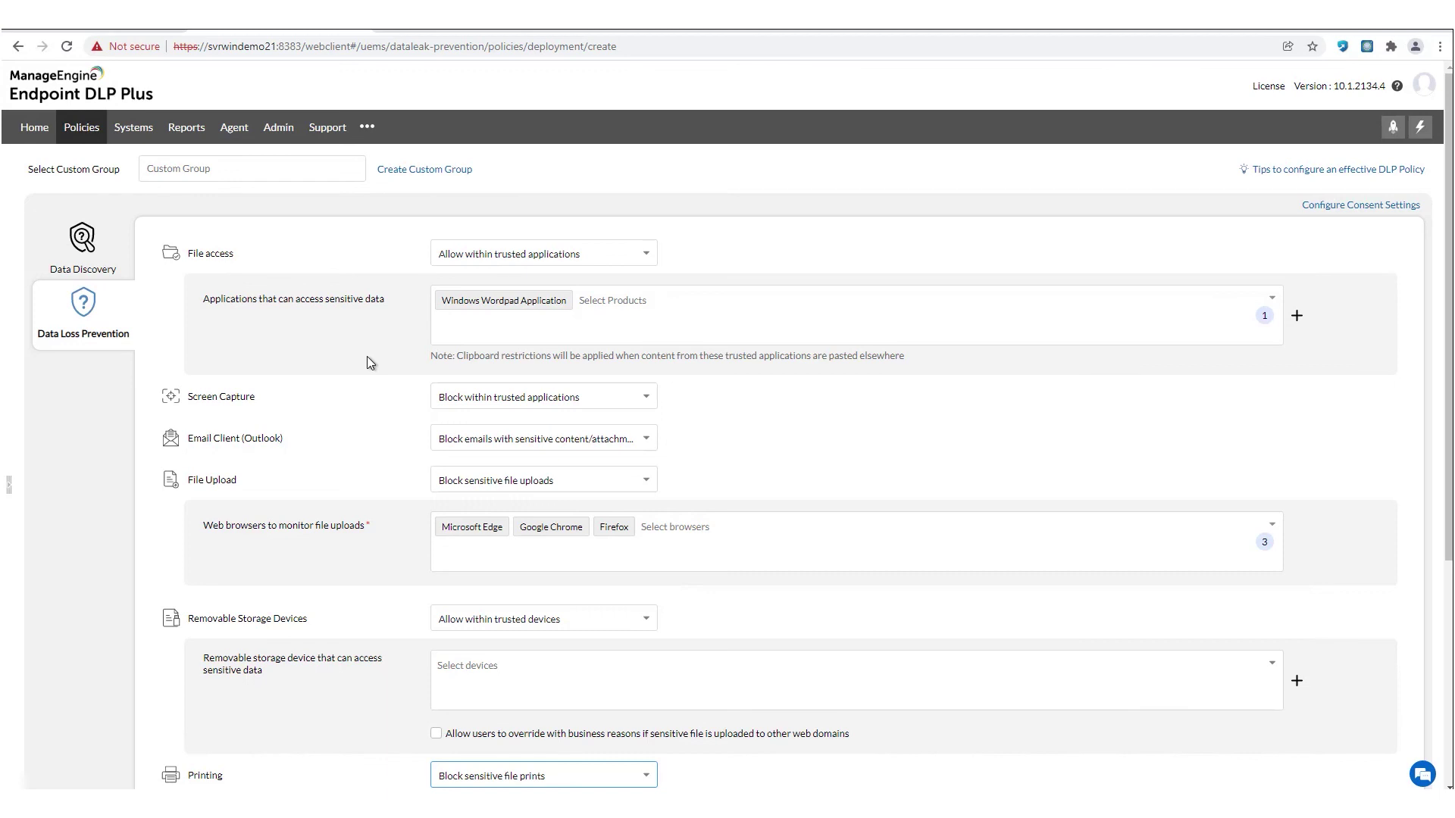
- From the dashboard, open WorkStation's two Data Classification false positives
{"action": "left_click", "coordinate": [42, 135]}
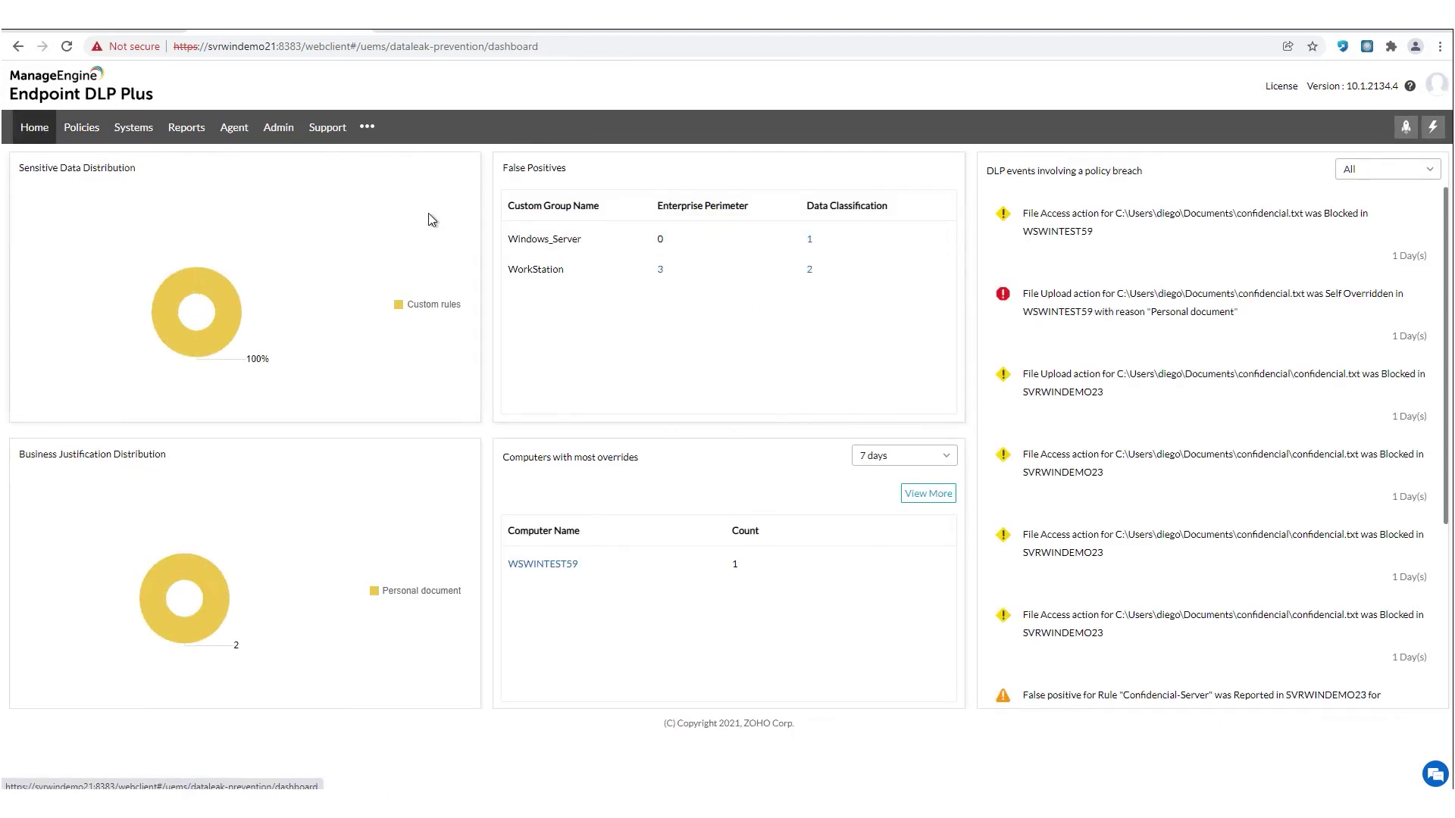
{"action": "left_click", "coordinate": [809, 273]}
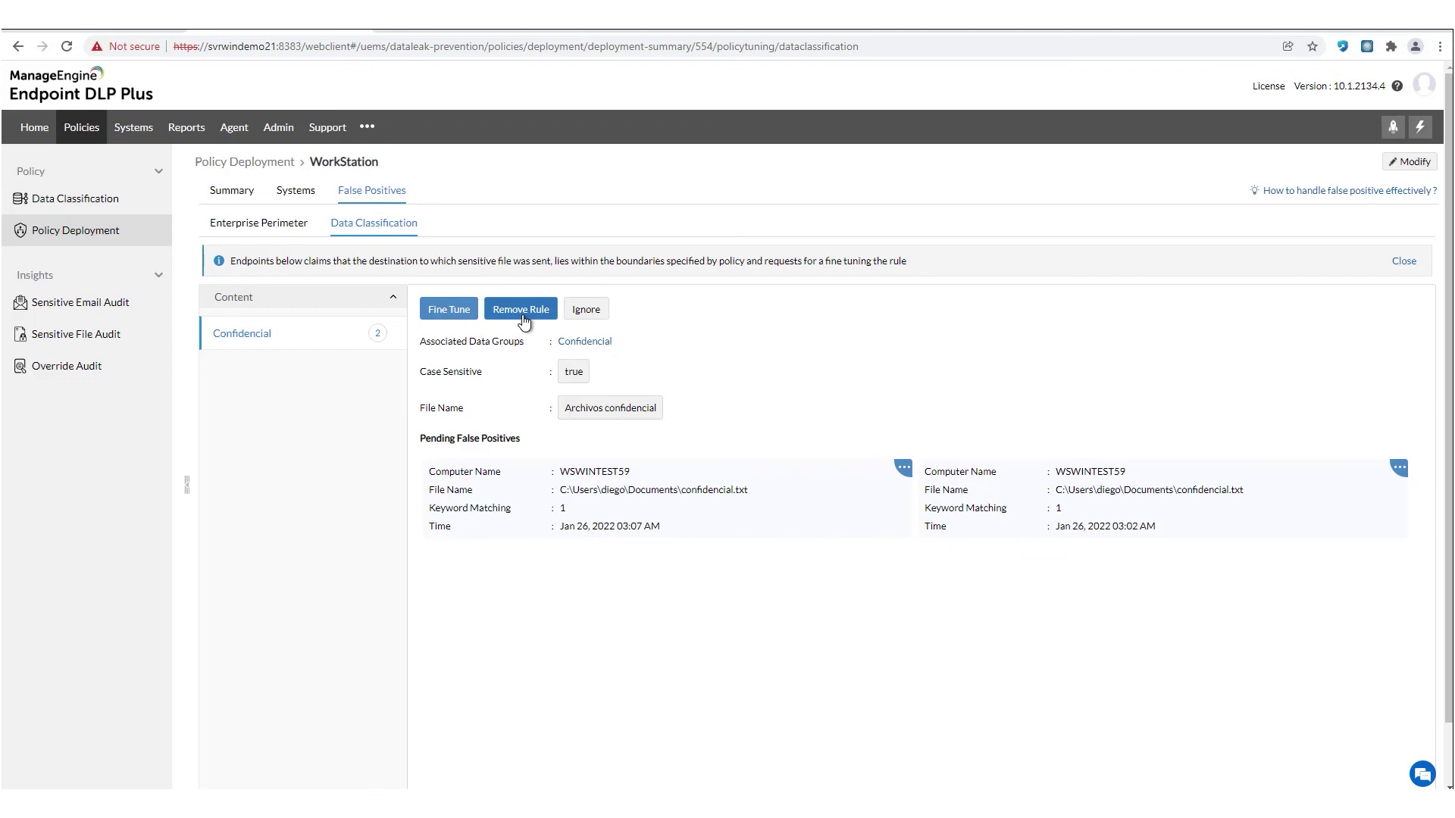
- Dismiss Fine Tune for the Confidencial rule unchanged, then go to the Policy Deployment list
{"action": "left_click", "coordinate": [457, 314]}
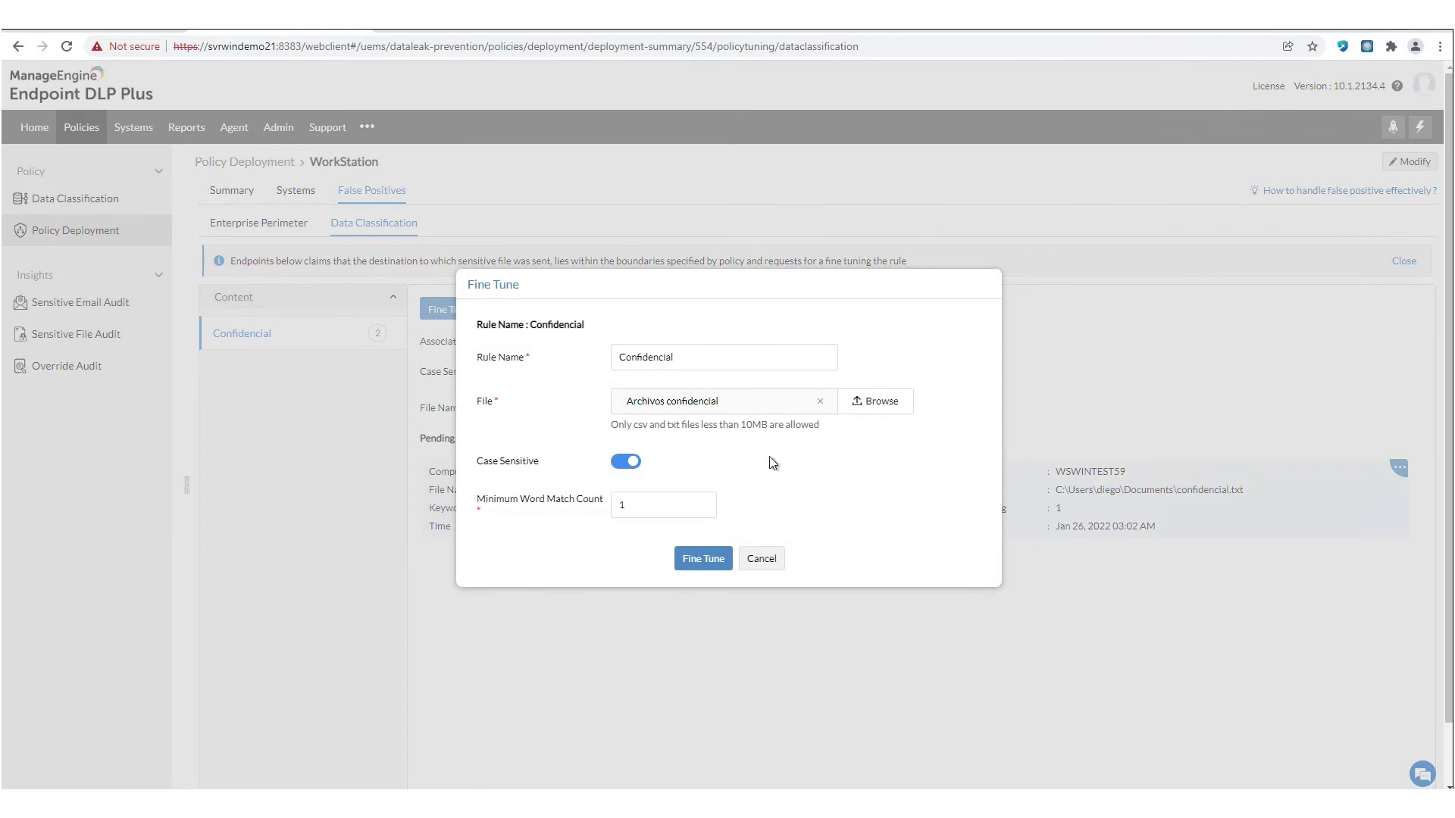
{"action": "left_click", "coordinate": [762, 561]}
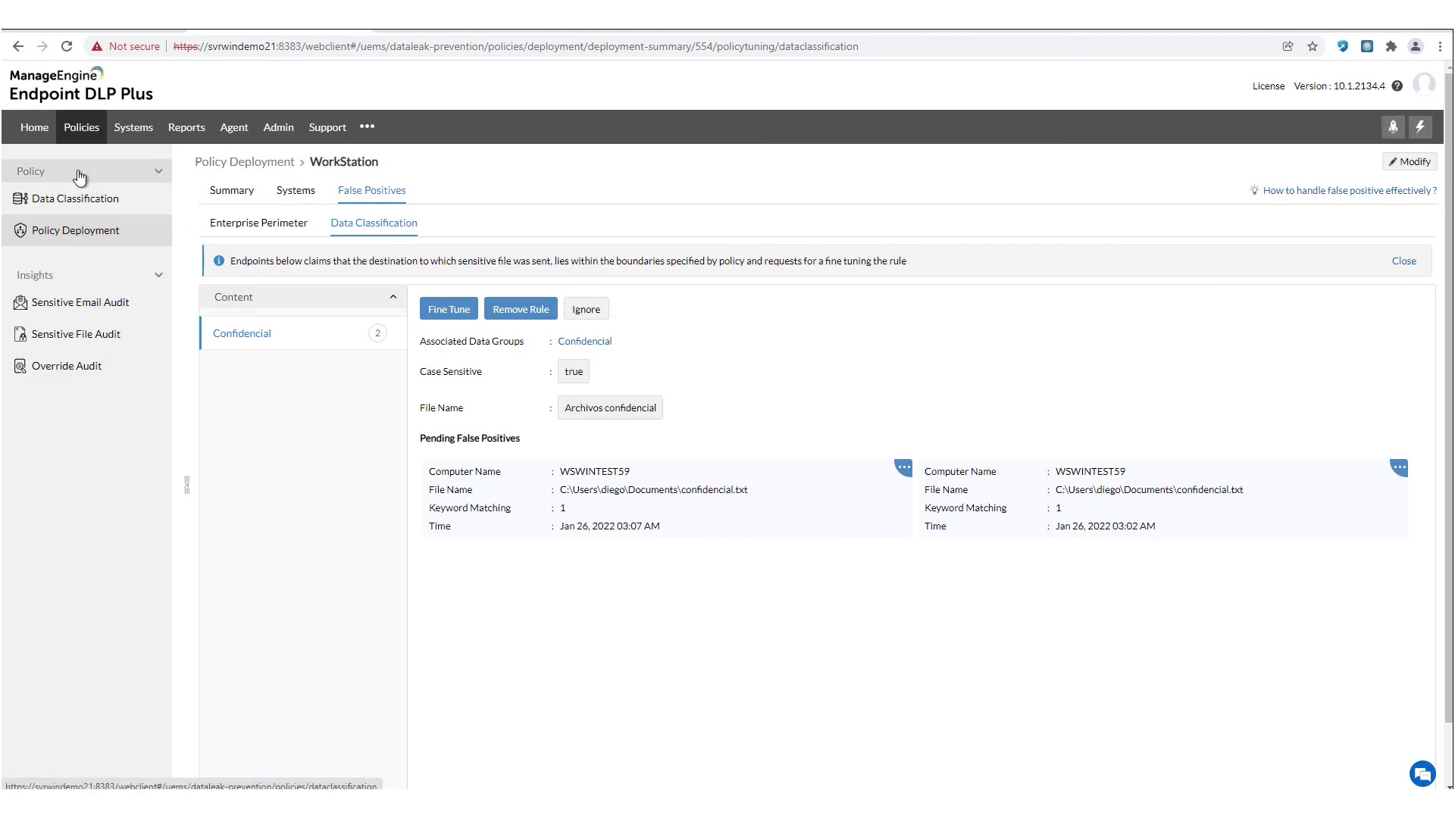
{"action": "left_click", "coordinate": [32, 136]}
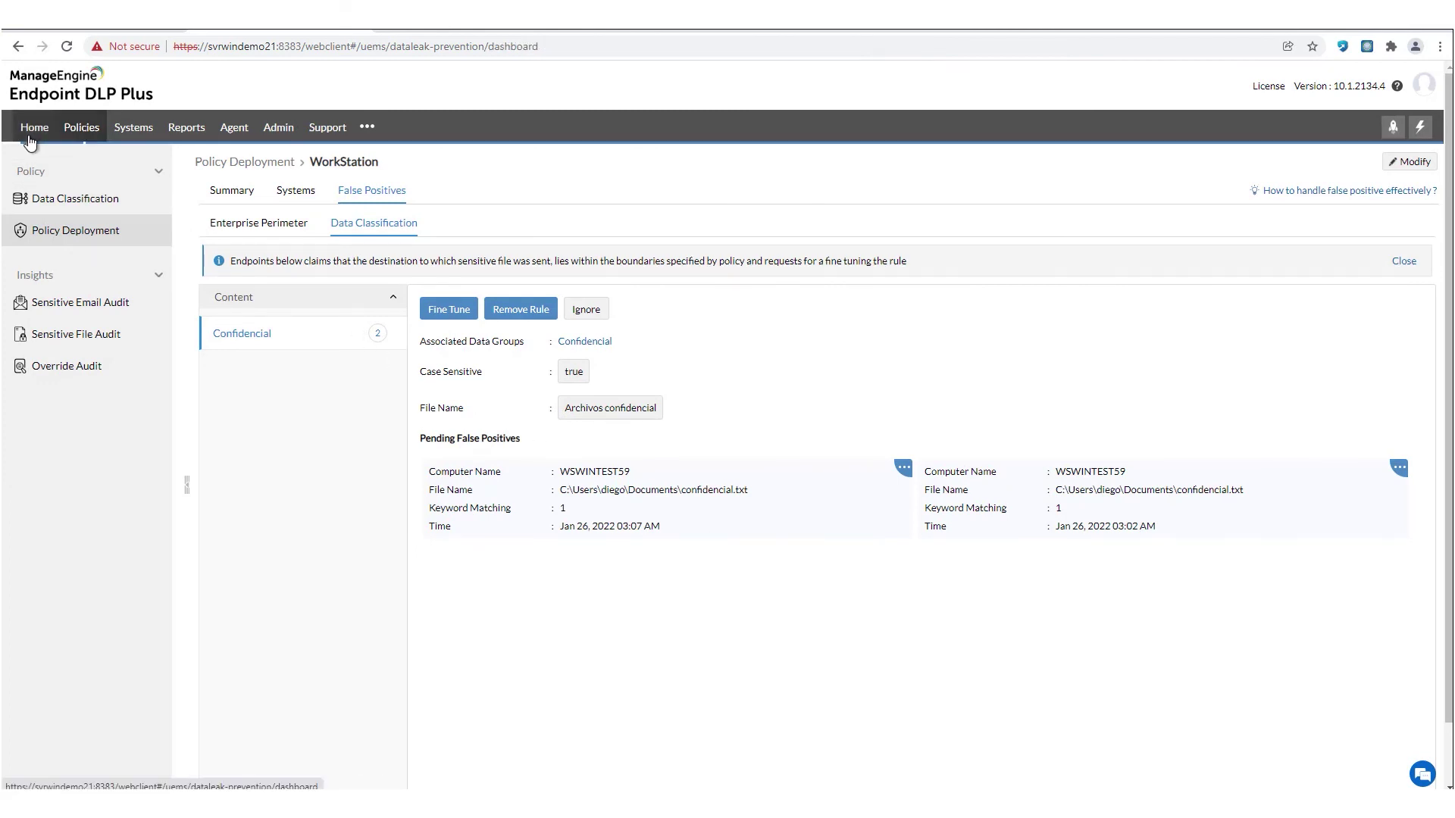
{"action": "left_click", "coordinate": [83, 133]}
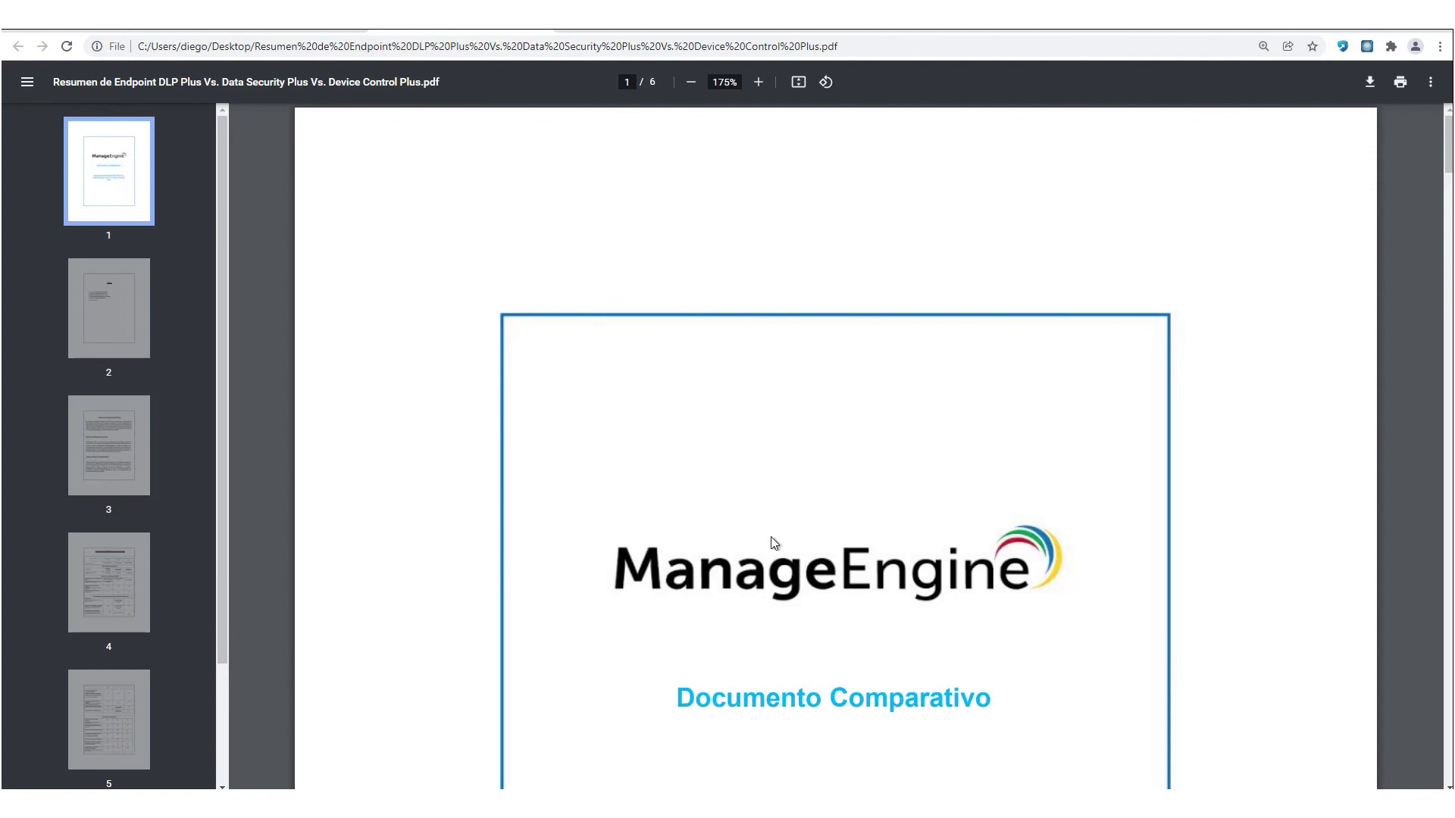
- Scroll the comparison PDF down to the Funciones avanzadas table on page 5 of 6
{"action": "scroll", "coordinate": [771, 538], "scroll_direction": "down", "scroll_amount": 2}
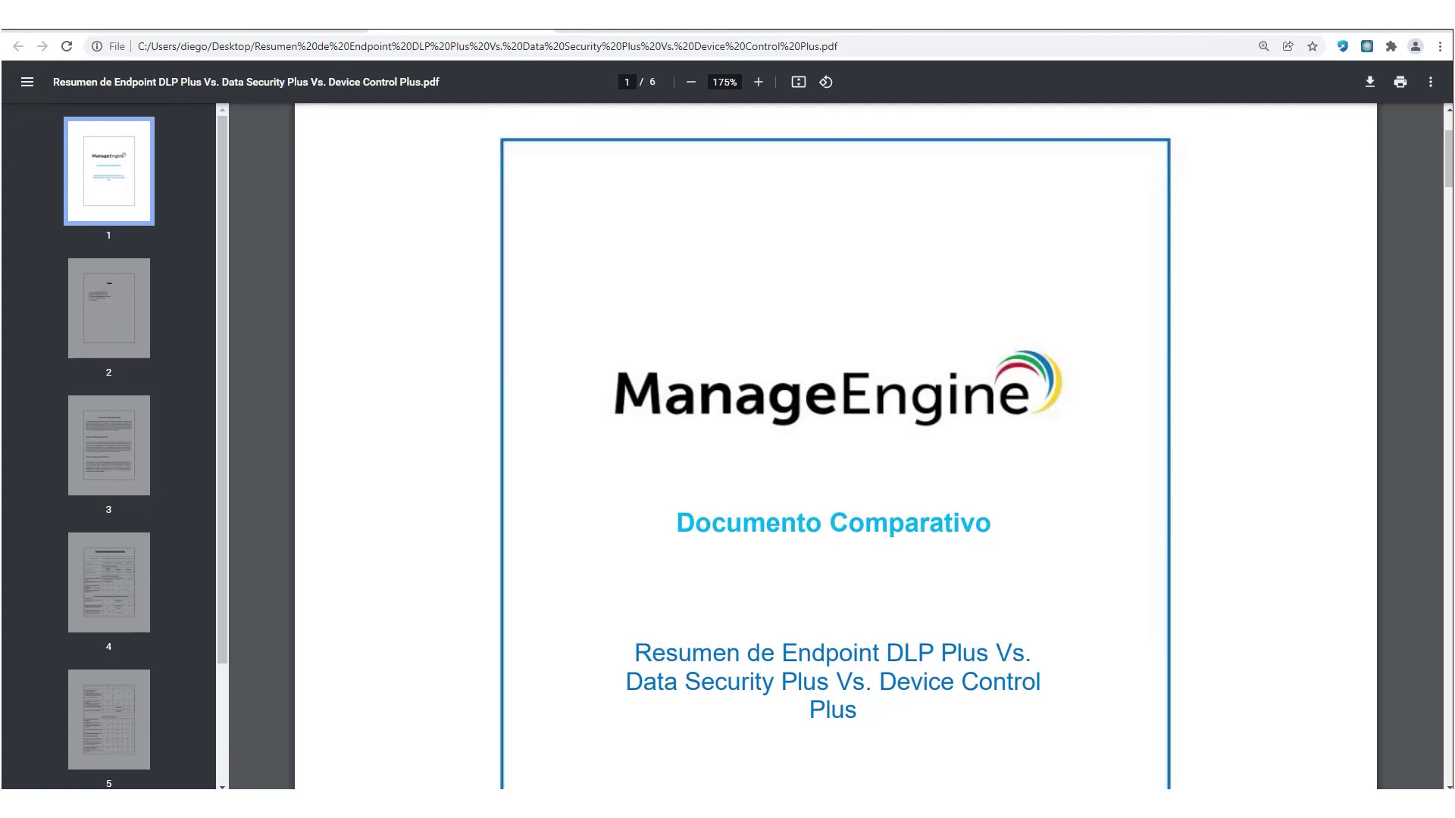
{"action": "left_click_drag", "start_coordinate": [1448, 159], "coordinate": [1445, 513]}
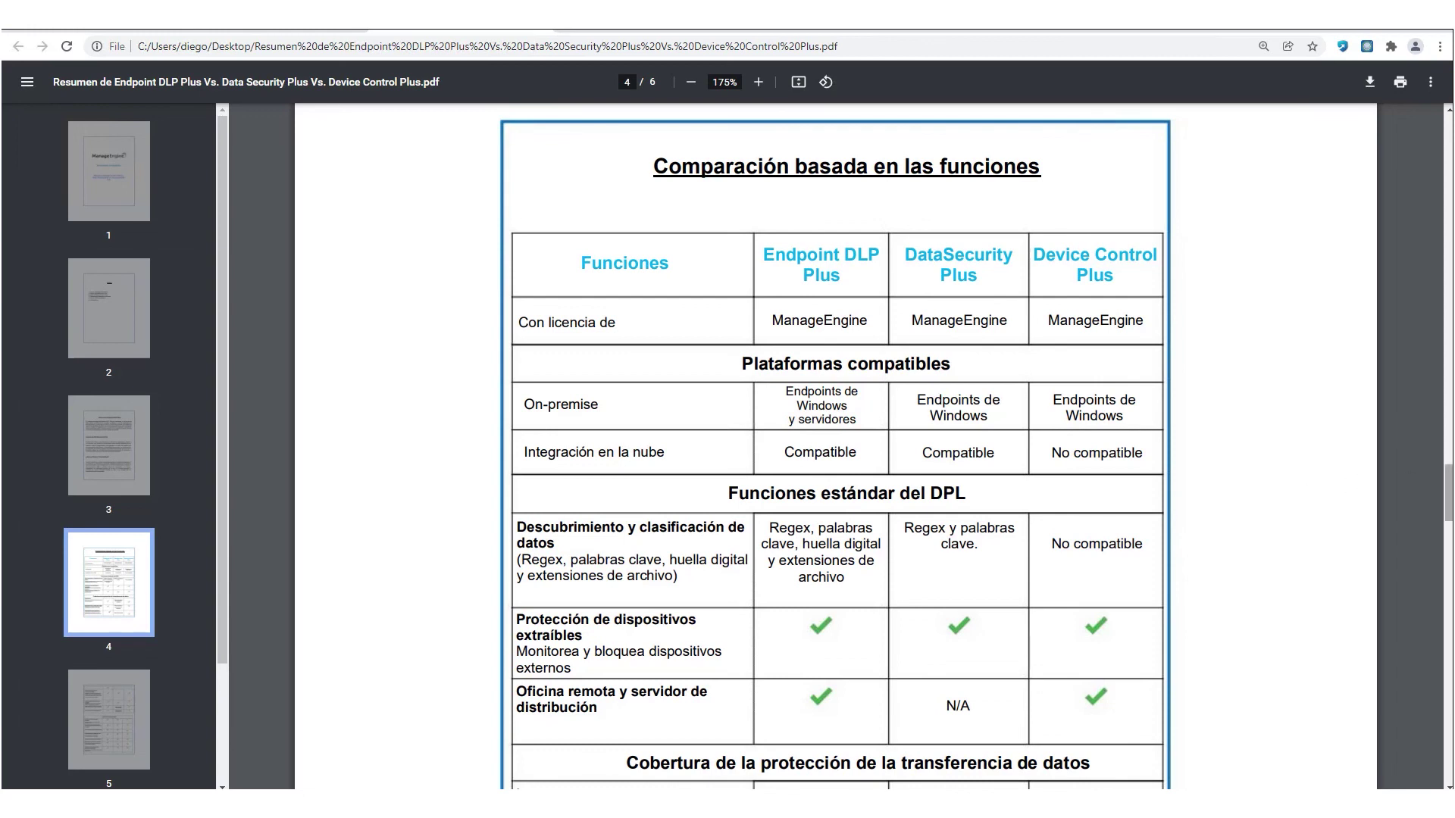
{"action": "left_click_drag", "start_coordinate": [1450, 489], "coordinate": [1448, 603]}
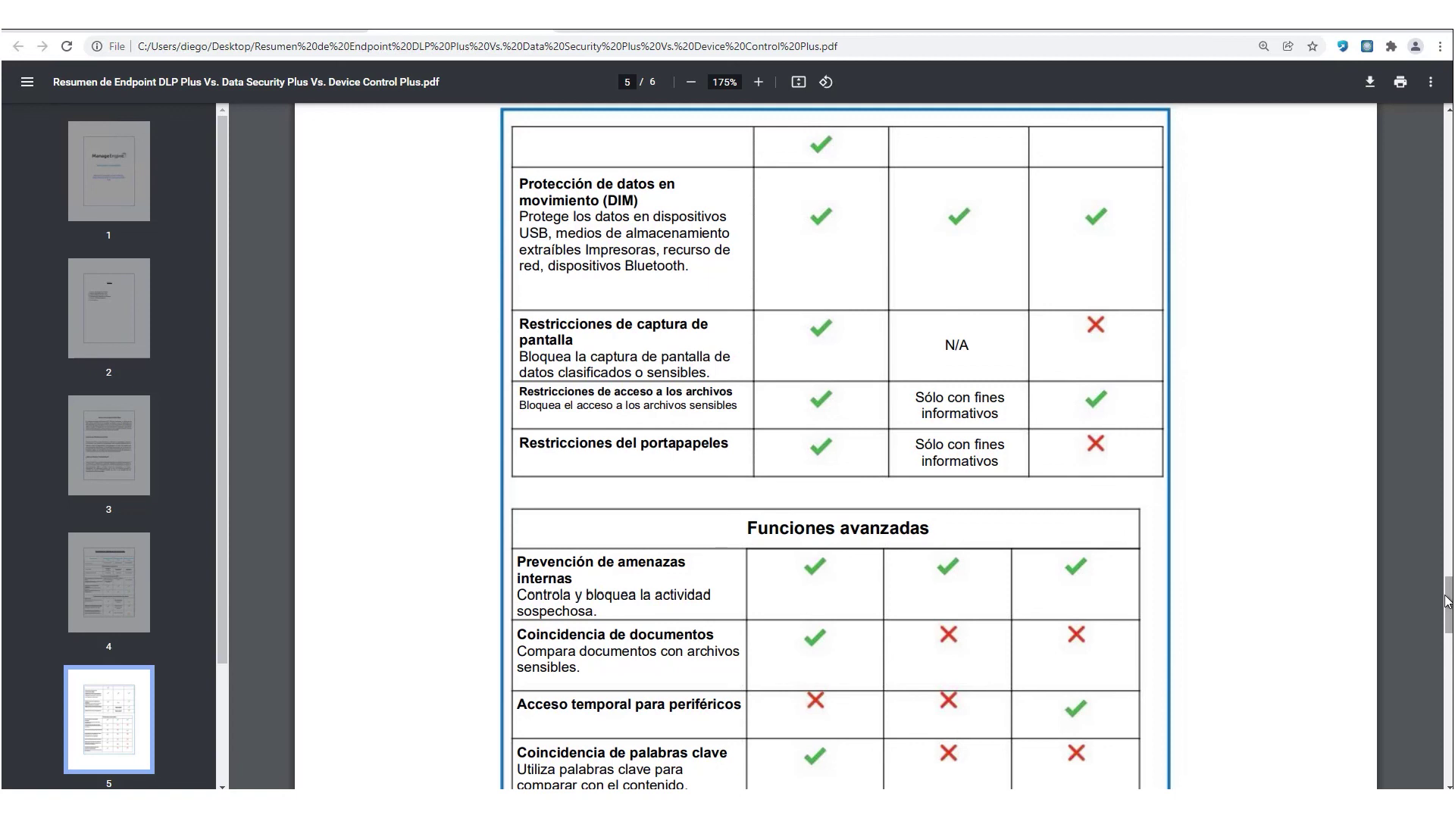
{"action": "mouse_move", "coordinate": [1448, 602]}
{"action": "left_mouse_down"}
{"action": "mouse_move", "coordinate": [1448, 739]}
{"action": "mouse_move", "coordinate": [1447, 625]}
{"action": "left_mouse_up"}
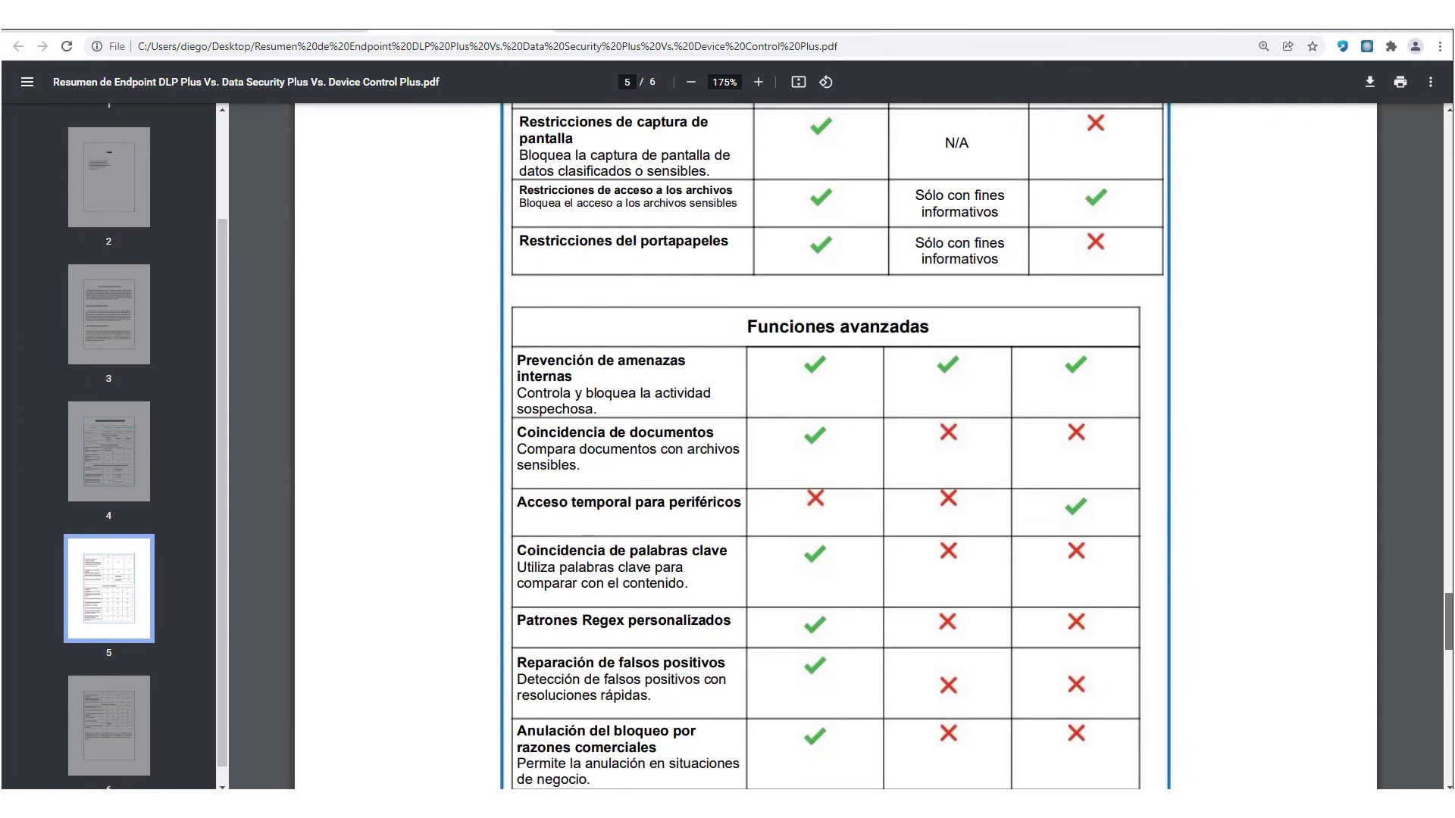